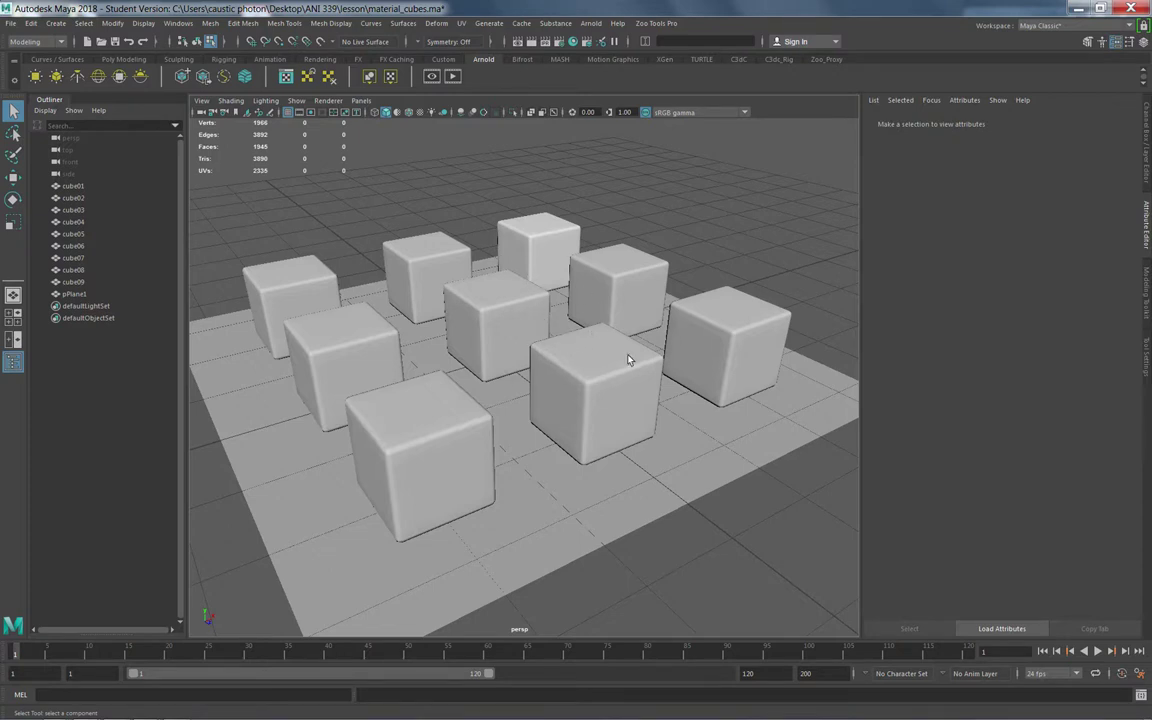
- Select the ground plane under the cube grid as a whole object
{"action": "left_click", "coordinate": [551, 483]}
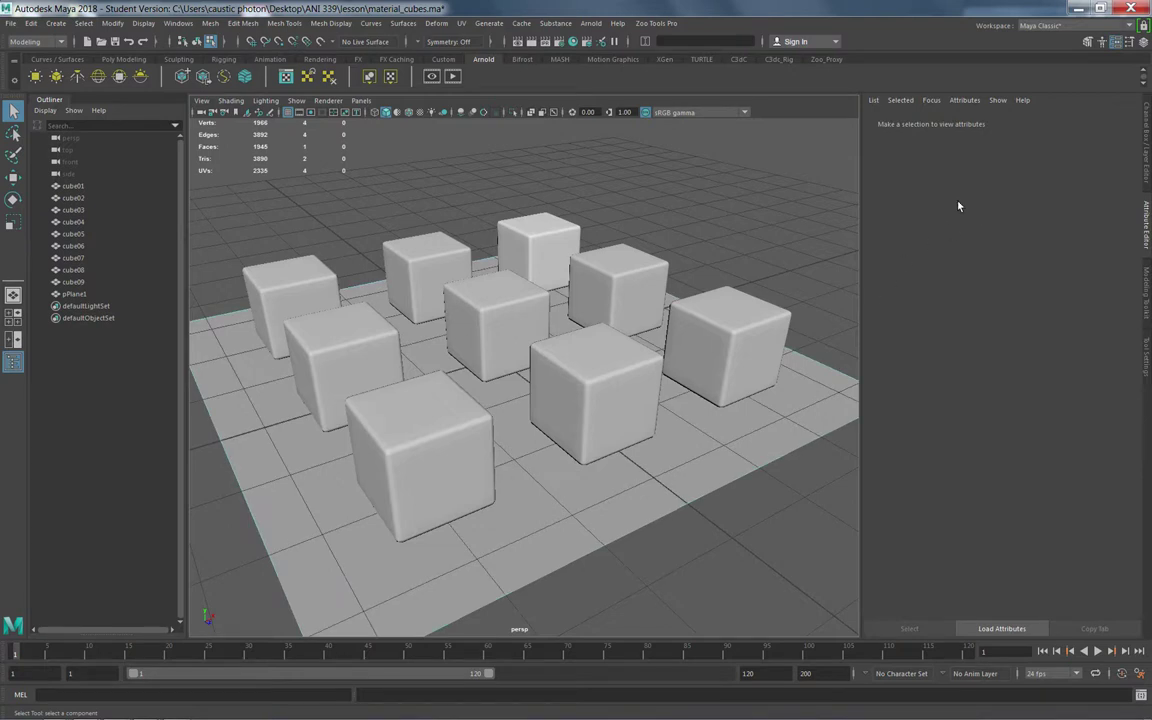
{"action": "right_click_drag", "start_coordinate": [659, 377], "coordinate": [708, 360]}
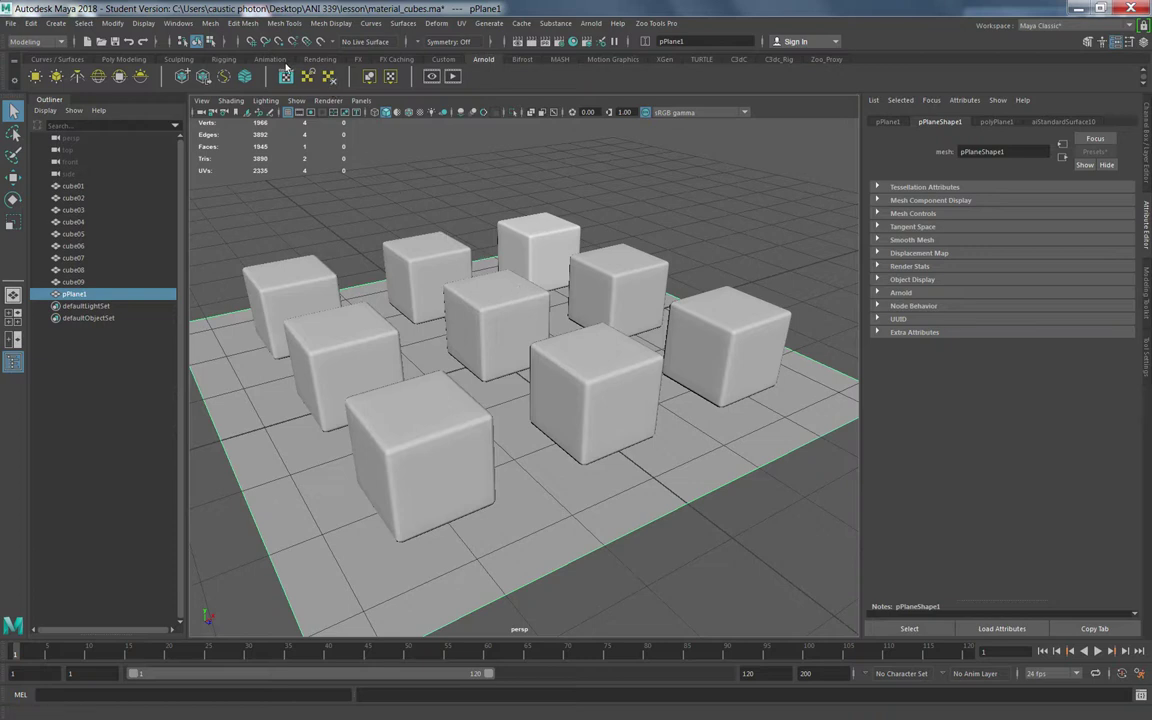
- Create an Arnold SkyDome Light and map a File texture to its Color
{"action": "left_click", "coordinate": [98, 80]}
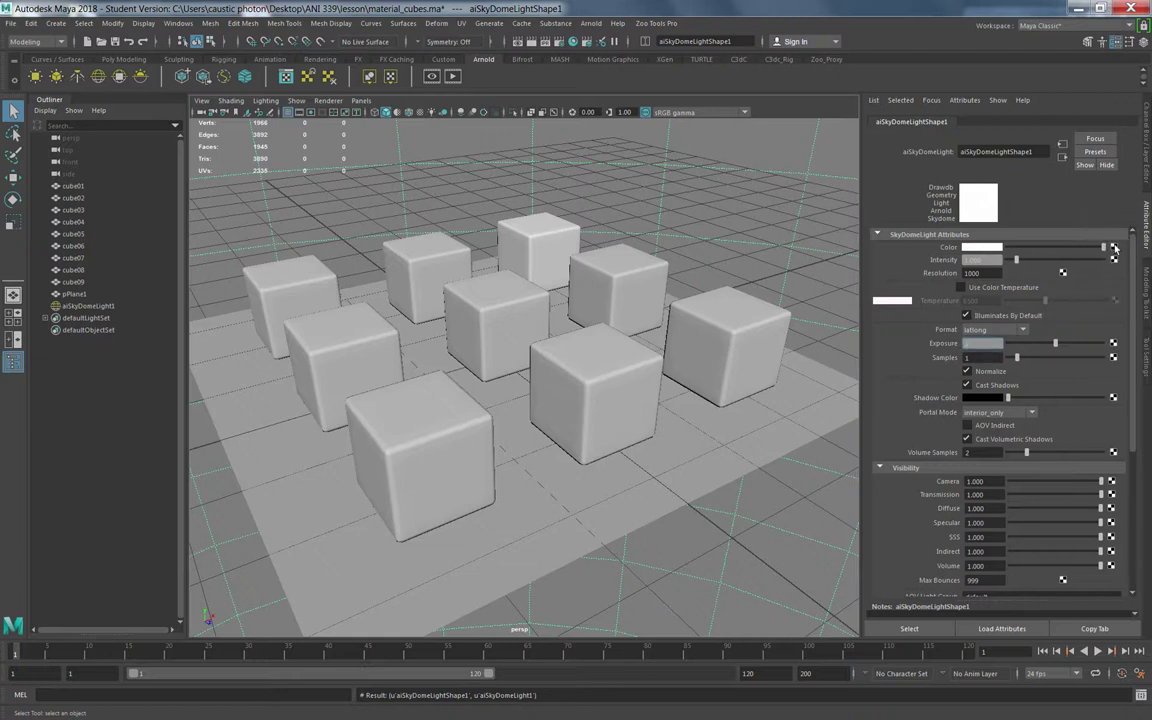
{"action": "left_click", "coordinate": [1114, 249]}
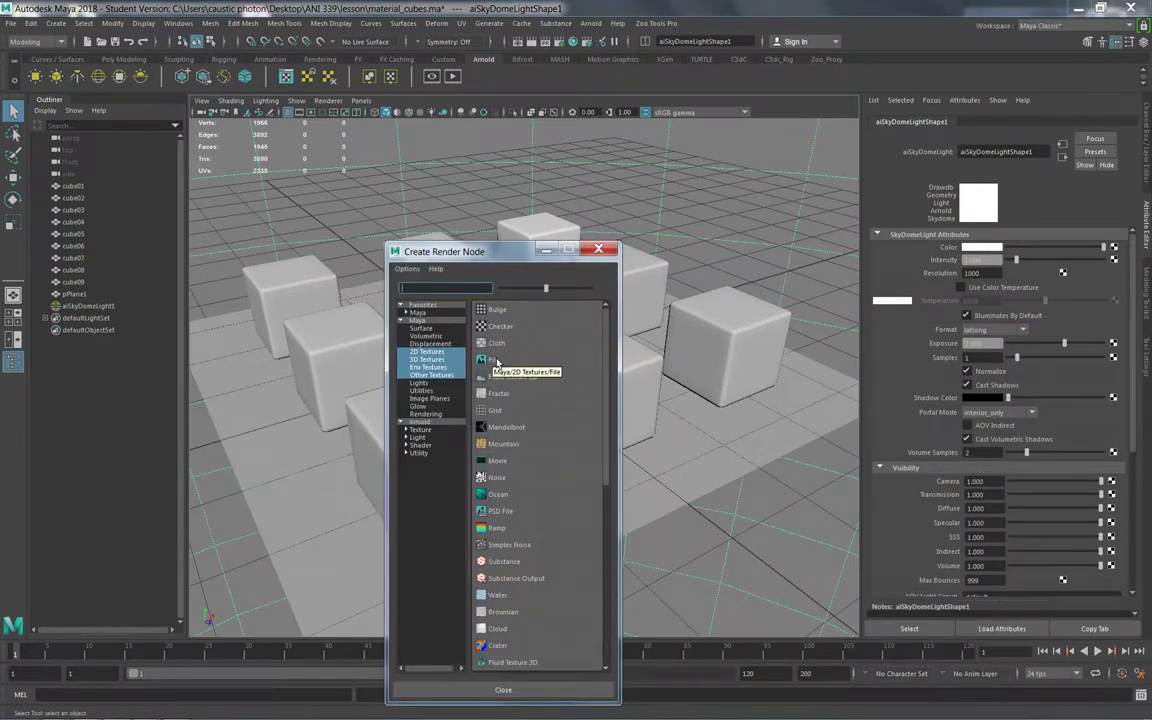
{"action": "left_click", "coordinate": [493, 360]}
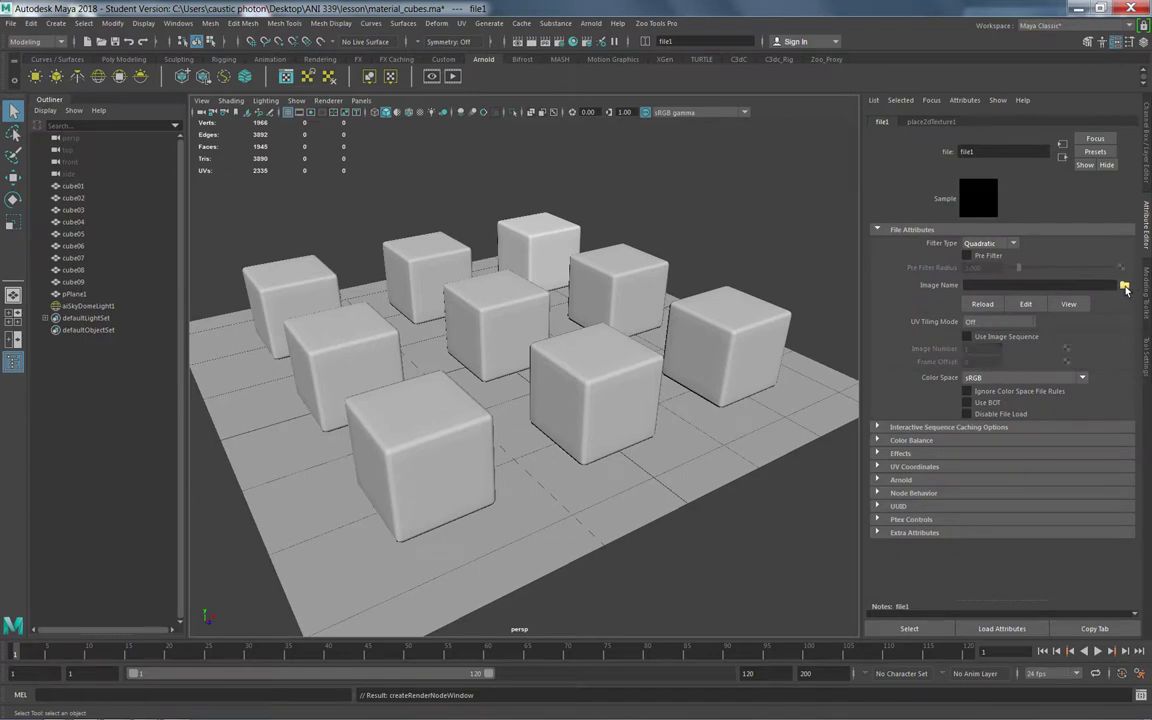
- Load ANI 339\ref\flower_road_4k.hdr from the Desktop as the dome's texture image
{"action": "left_click", "coordinate": [1124, 287]}
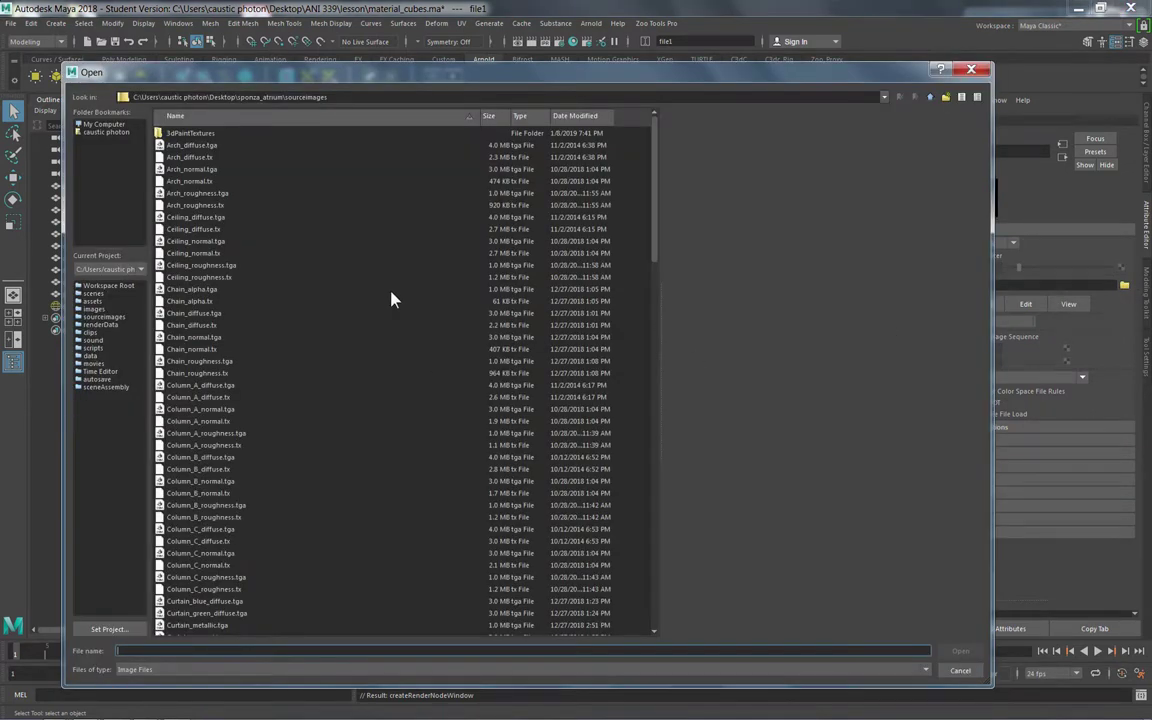
{"action": "left_click", "coordinate": [106, 133]}
{"action": "double_click", "coordinate": [177, 170]}
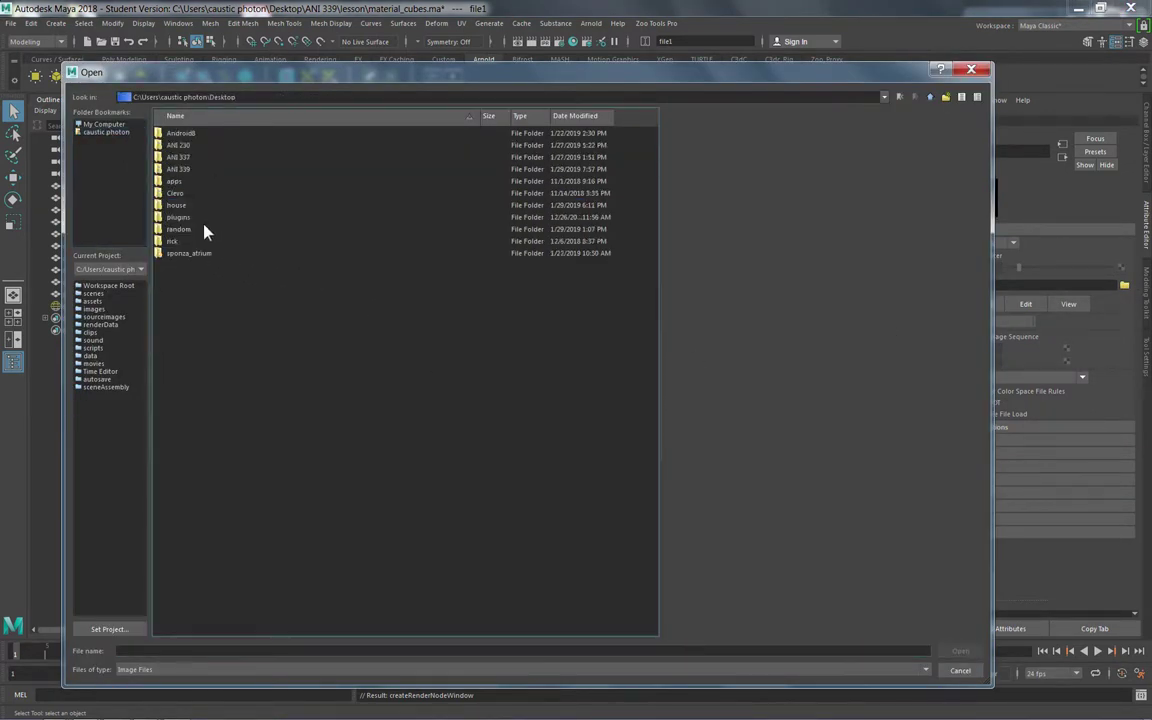
{"action": "double_click", "coordinate": [190, 170]}
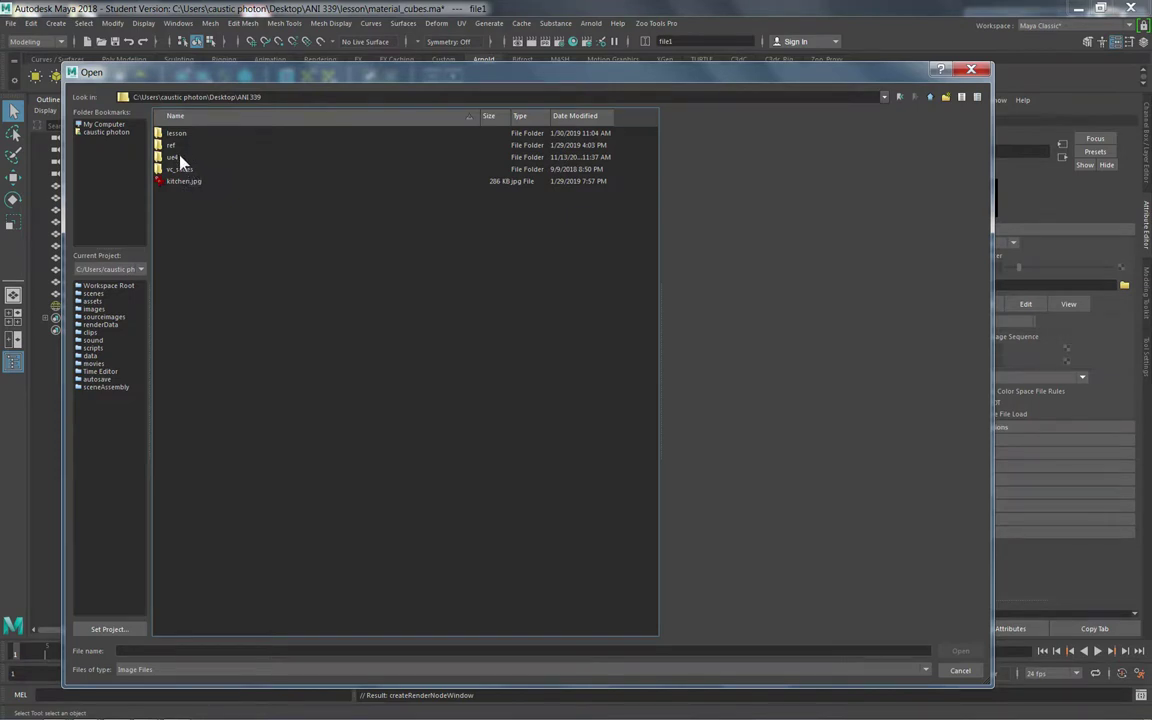
{"action": "double_click", "coordinate": [178, 146]}
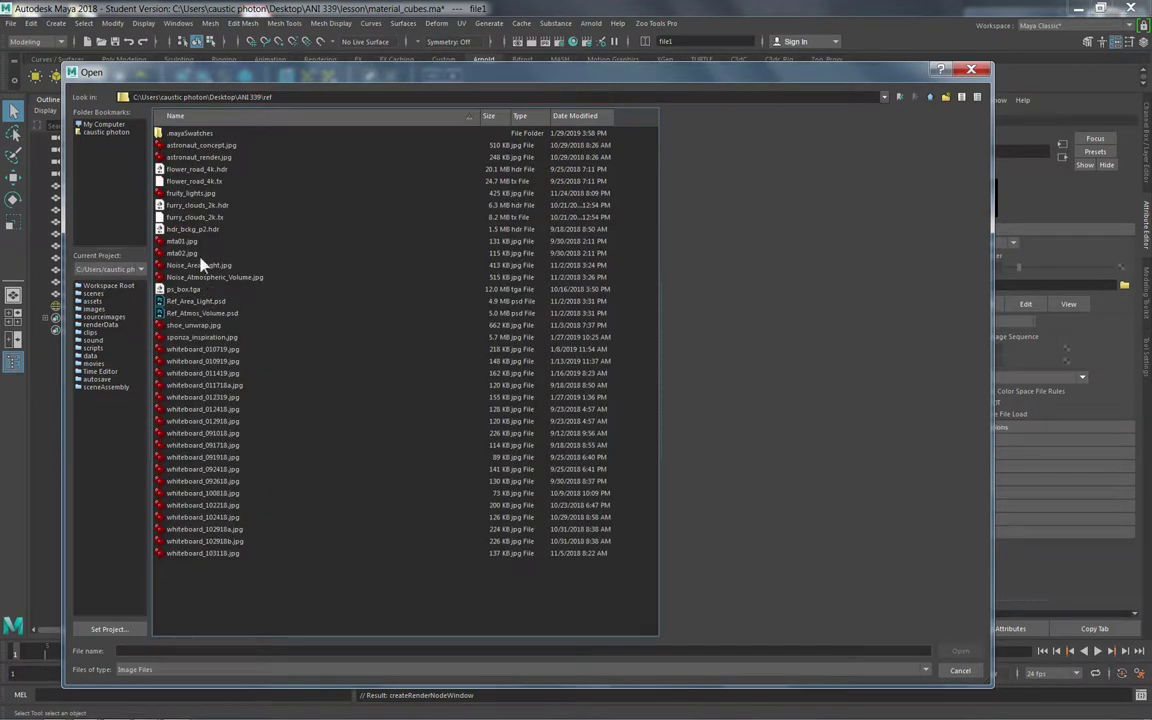
{"action": "left_click", "coordinate": [199, 170]}
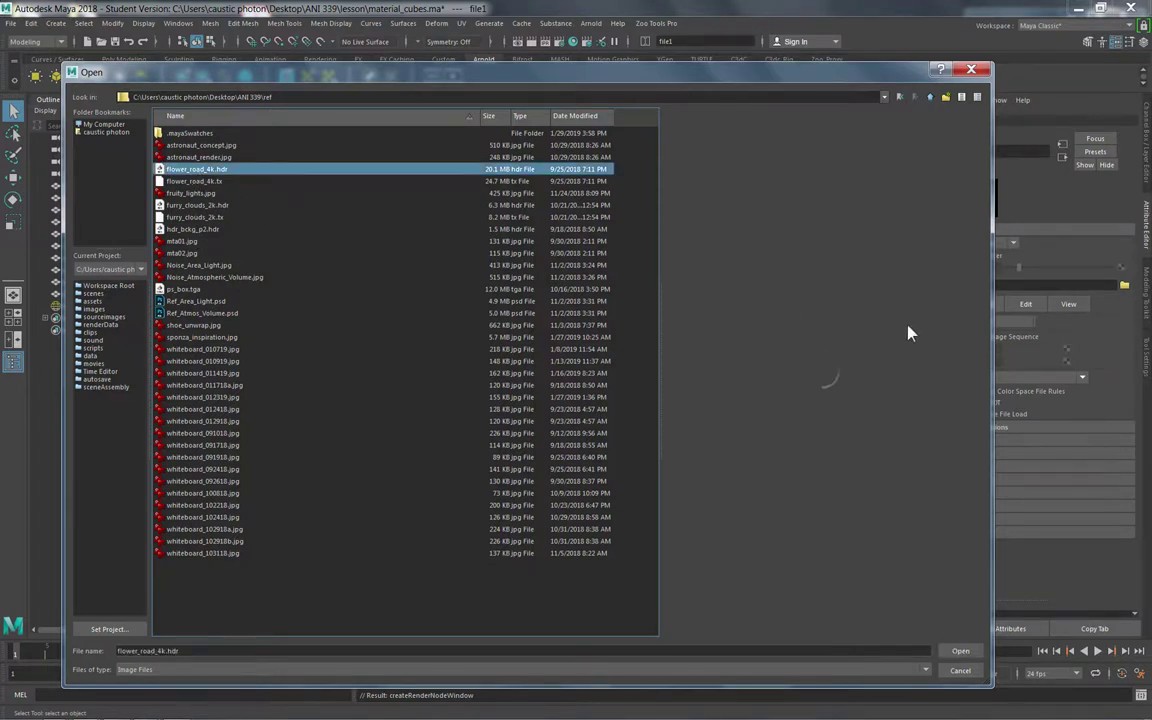
{"action": "left_click", "coordinate": [960, 651]}
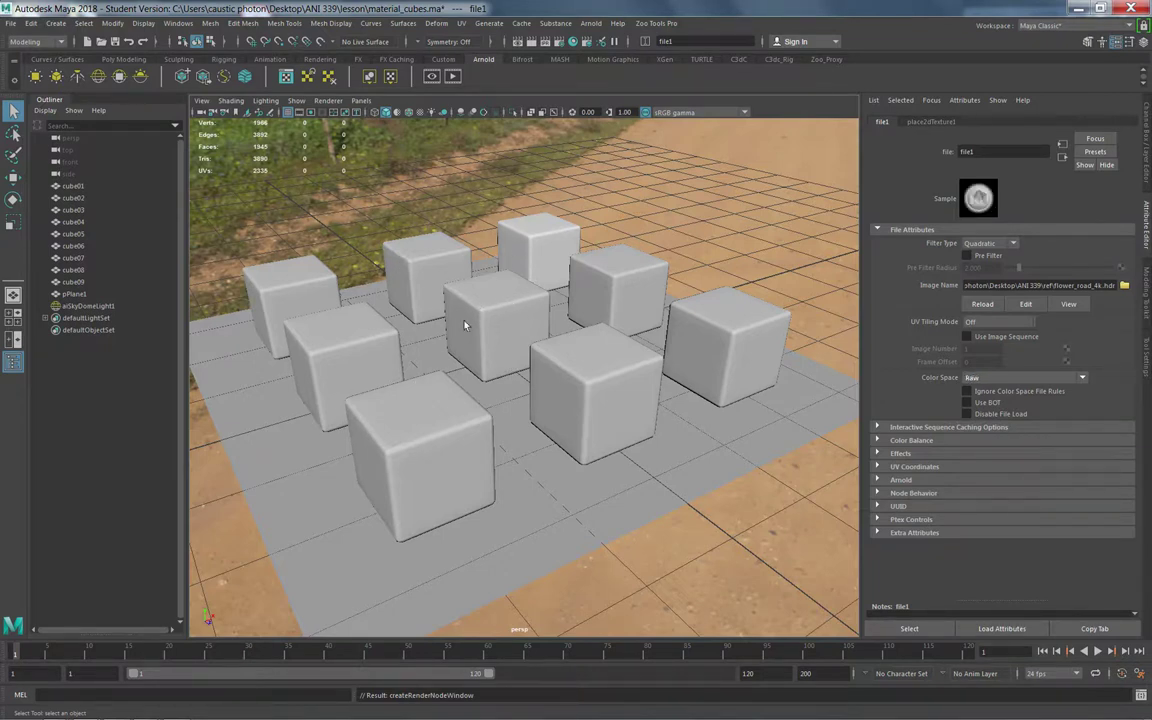
- Set aiSkyDomeLight1's Visibility > Camera value to 0
{"action": "left_click", "coordinate": [95, 306]}
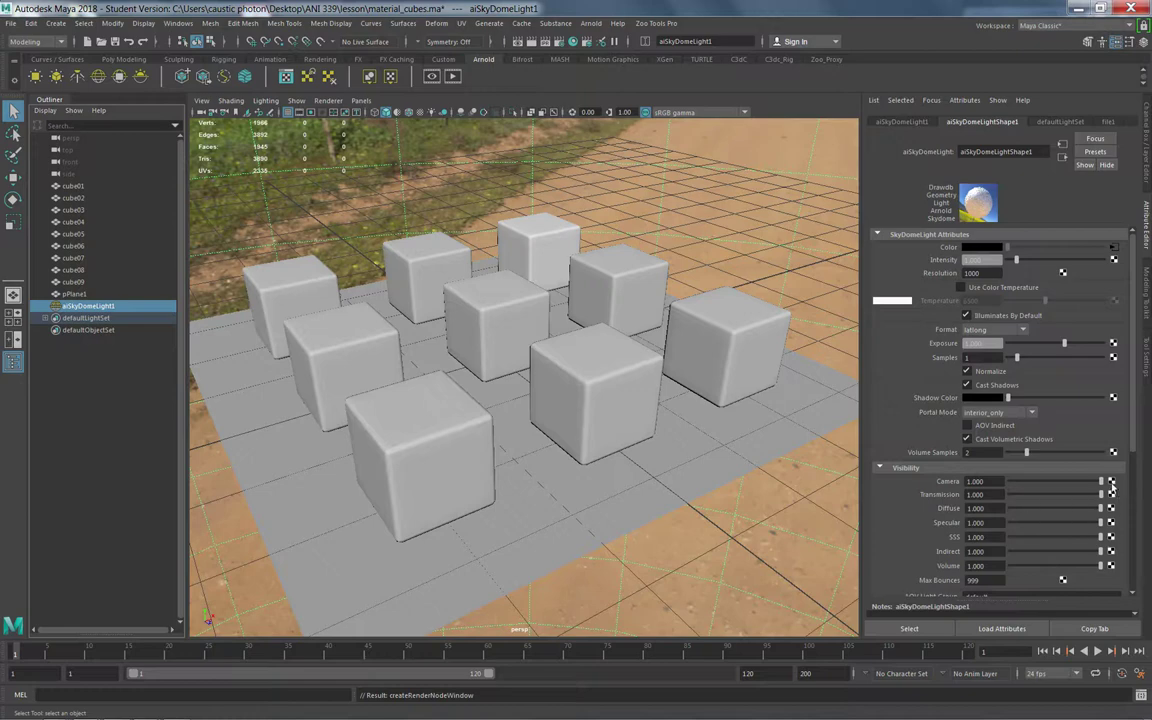
{"action": "left_click", "coordinate": [1018, 487]}
{"action": "left_click", "coordinate": [1009, 482]}
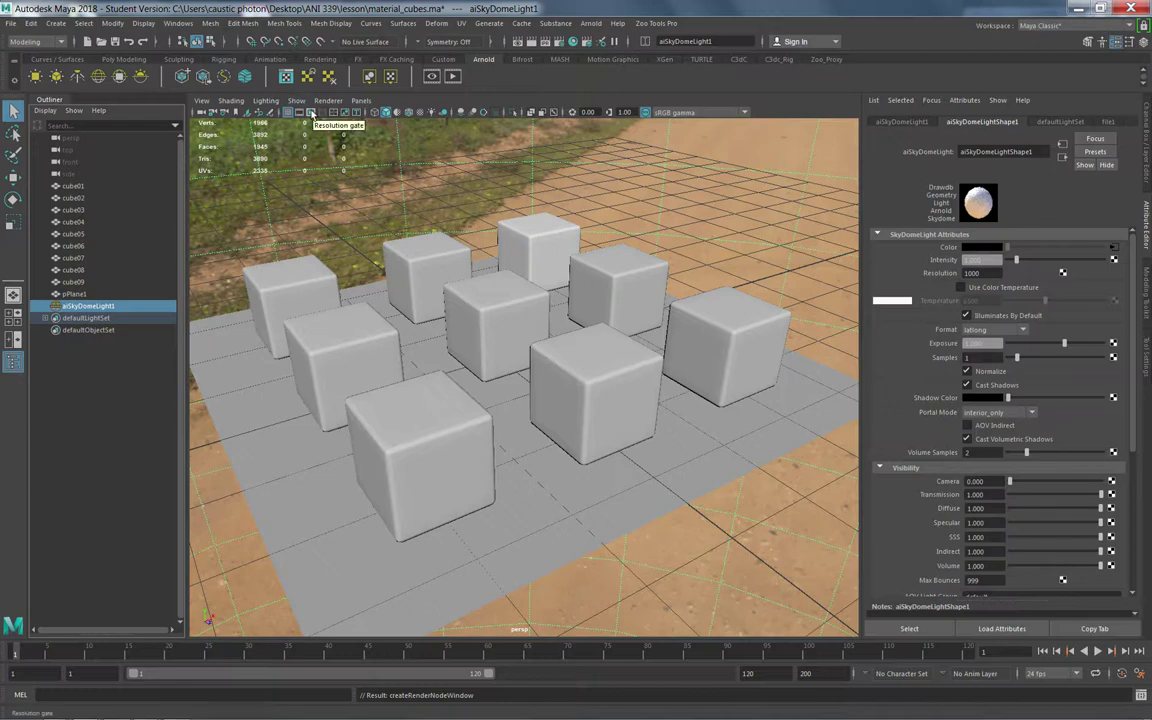
- Turn on the Resolution Gate, toggling the Gate Mask off and back on
{"action": "left_click", "coordinate": [311, 113]}
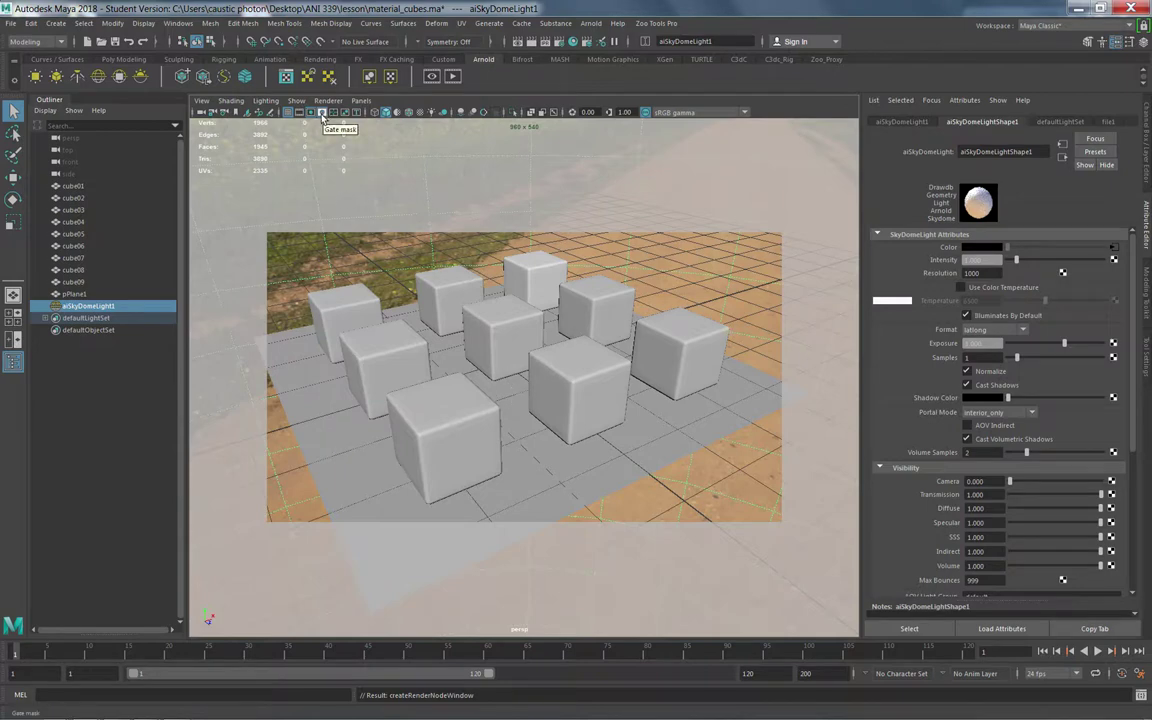
{"action": "left_click", "coordinate": [322, 113]}
{"action": "left_click", "coordinate": [322, 113]}
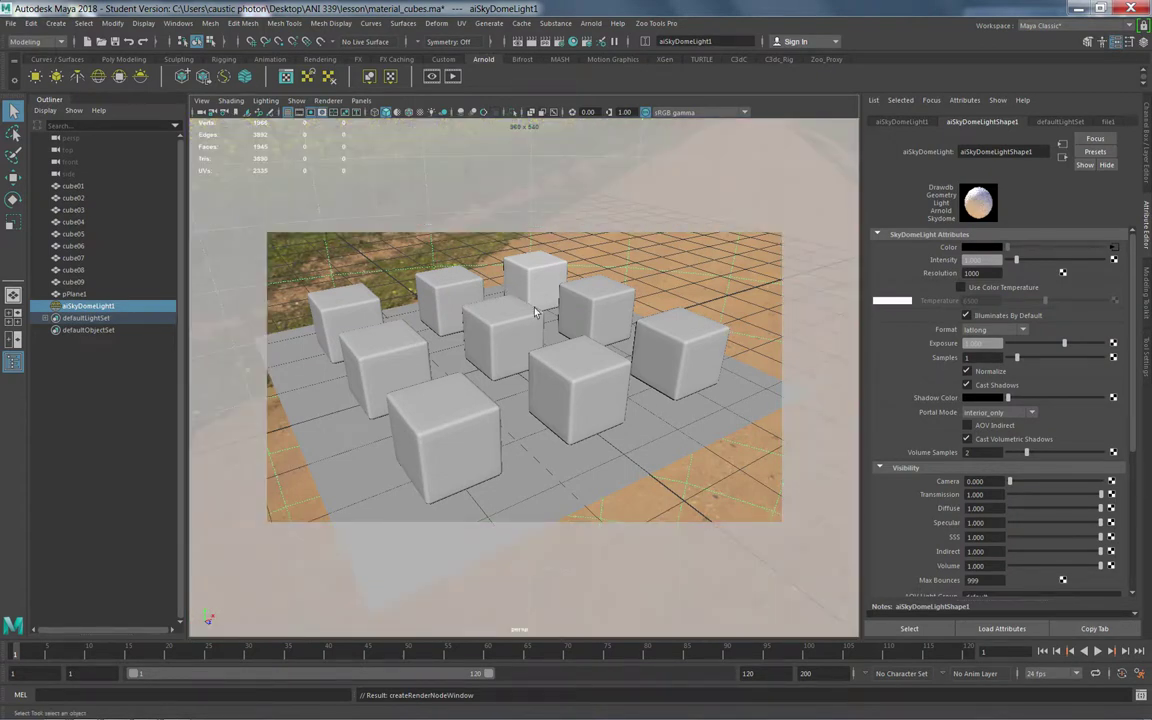
- Dolly and tumble the camera in for a closer, downward view of the cubes
{"action": "right_click_drag", "start_coordinate": [509, 362], "coordinate": [578, 499], "text": "alt"}
{"action": "mouse_move", "coordinate": [578, 499]}
{"action": "left_mouse_down", "text": "alt"}
{"action": "mouse_move", "coordinate": [576, 480]}
{"action": "mouse_move", "coordinate": [582, 500]}
{"action": "mouse_move", "coordinate": [590, 492]}
{"action": "left_mouse_up", "text": "alt"}
{"action": "right_click_drag", "start_coordinate": [590, 492], "coordinate": [655, 465], "text": "alt"}
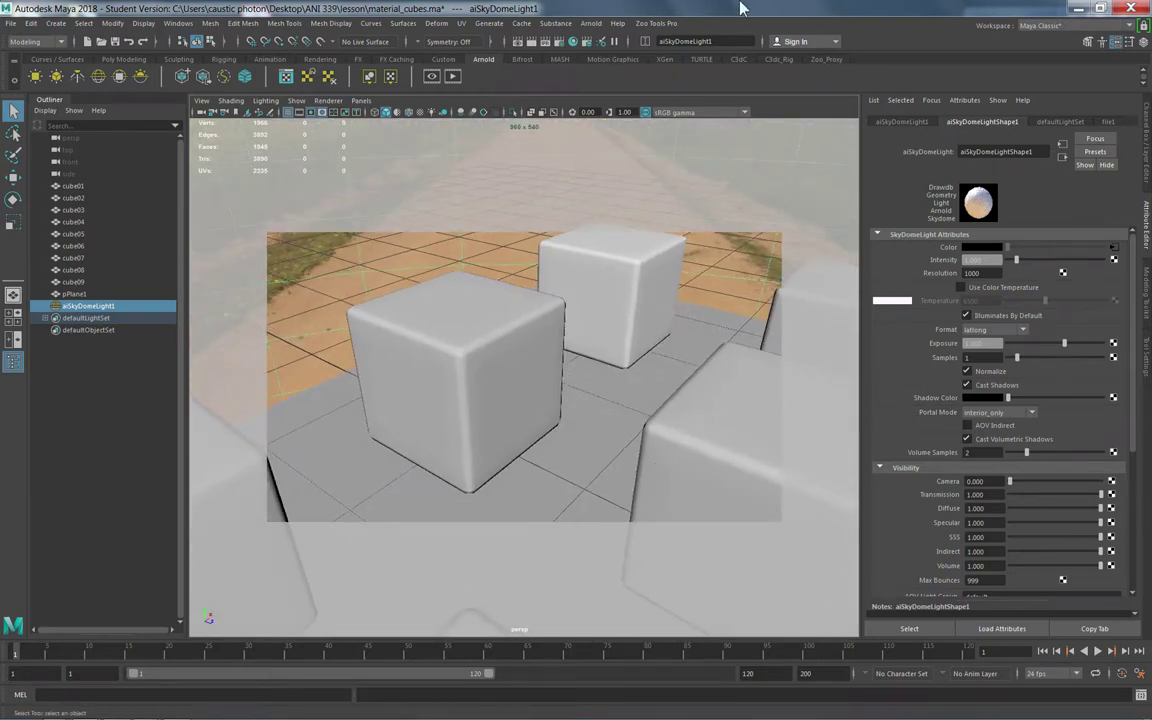
- In Render Settings, set Arnold's Ray Depth Diffuse to 3
{"action": "left_click", "coordinate": [563, 42]}
{"action": "left_click", "coordinate": [556, 181]}
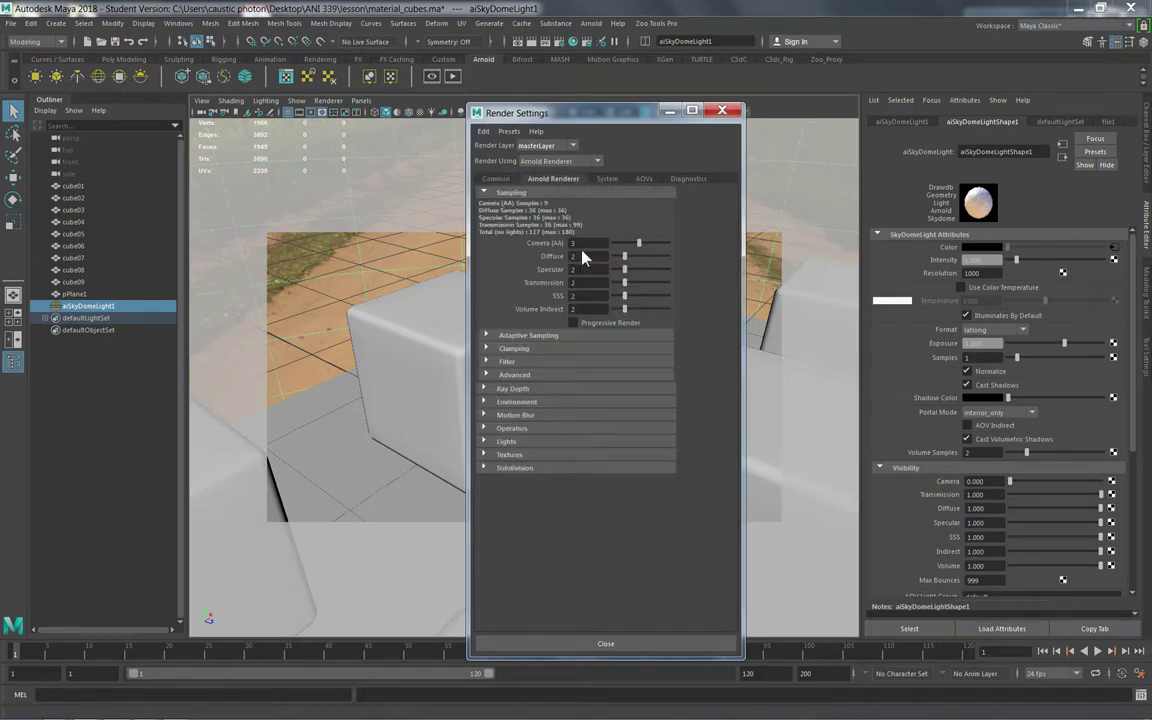
{"action": "left_click", "coordinate": [513, 376]}
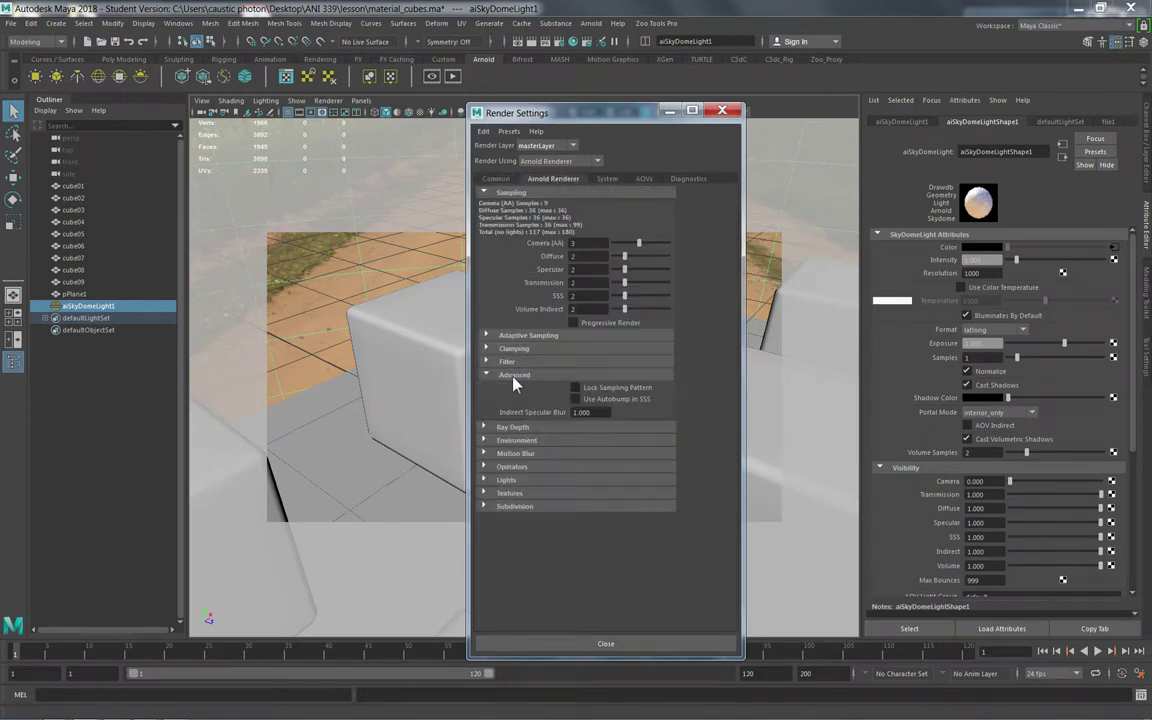
{"action": "left_click", "coordinate": [513, 376]}
{"action": "left_click", "coordinate": [508, 388]}
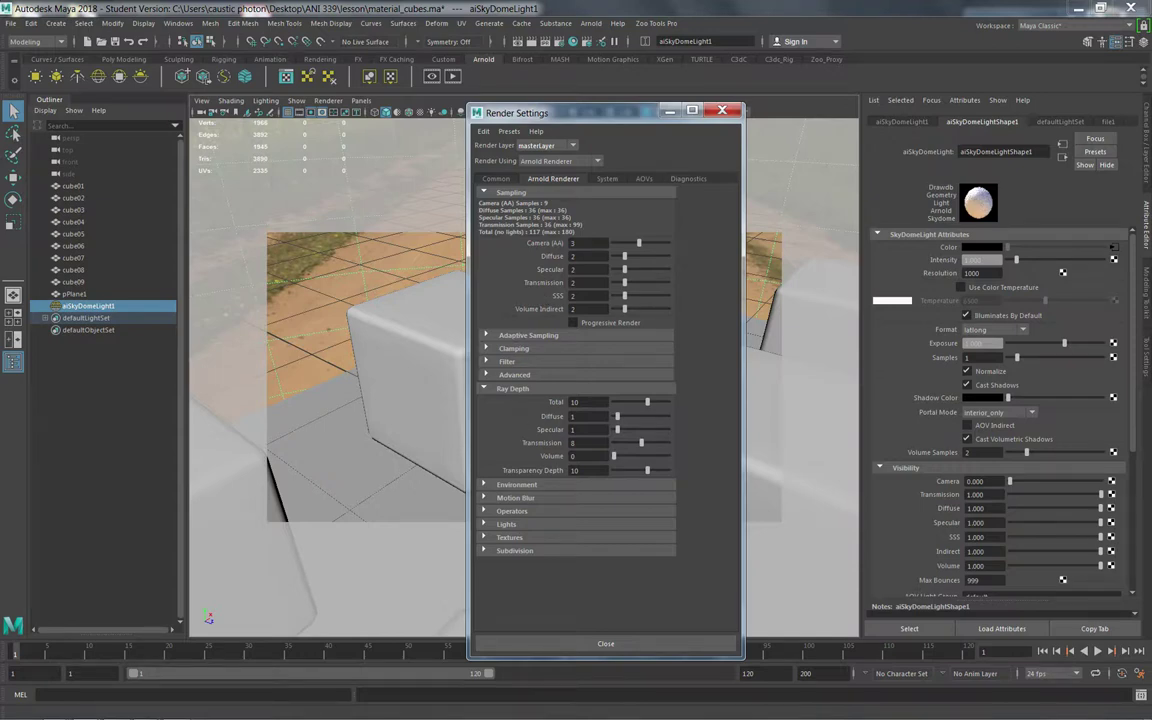
{"action": "double_click", "coordinate": [585, 416]}
{"action": "key", "text": "Tab"}
- On the Common tab, keep the width/height ratio and set image width to 540
{"action": "left_click", "coordinate": [494, 179]}
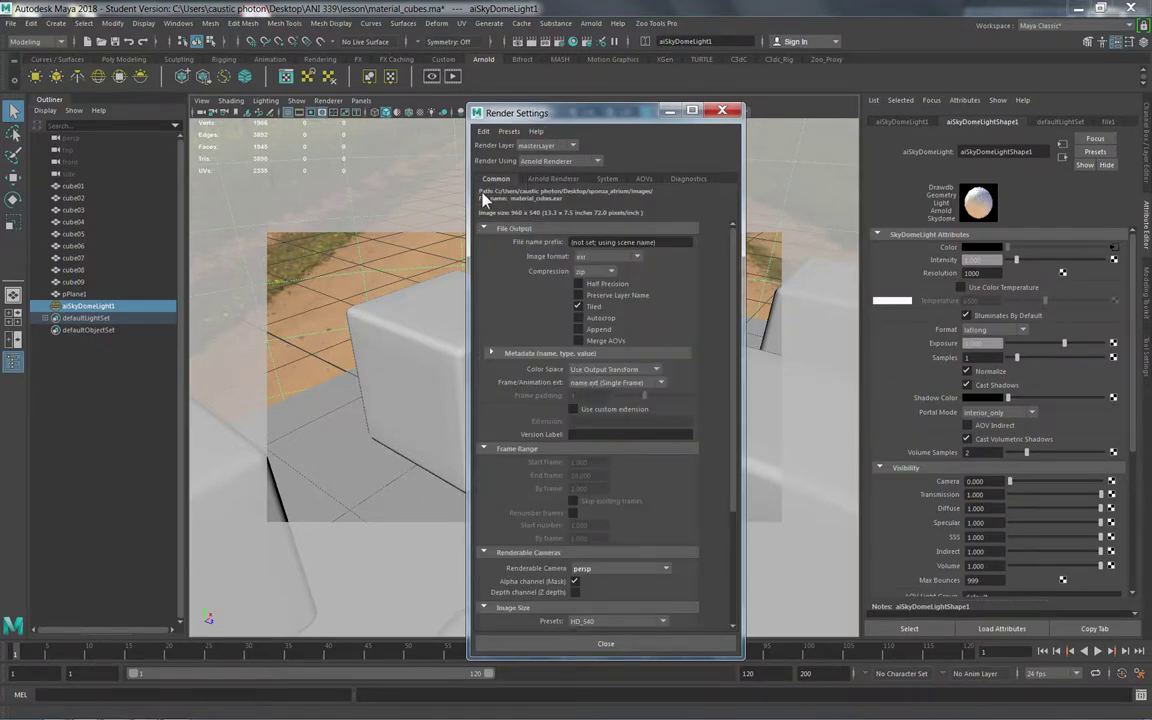
{"action": "scroll", "coordinate": [628, 552], "scroll_direction": "down", "scroll_amount": 3}
{"action": "scroll", "coordinate": [628, 552], "scroll_direction": "down", "scroll_amount": 3}
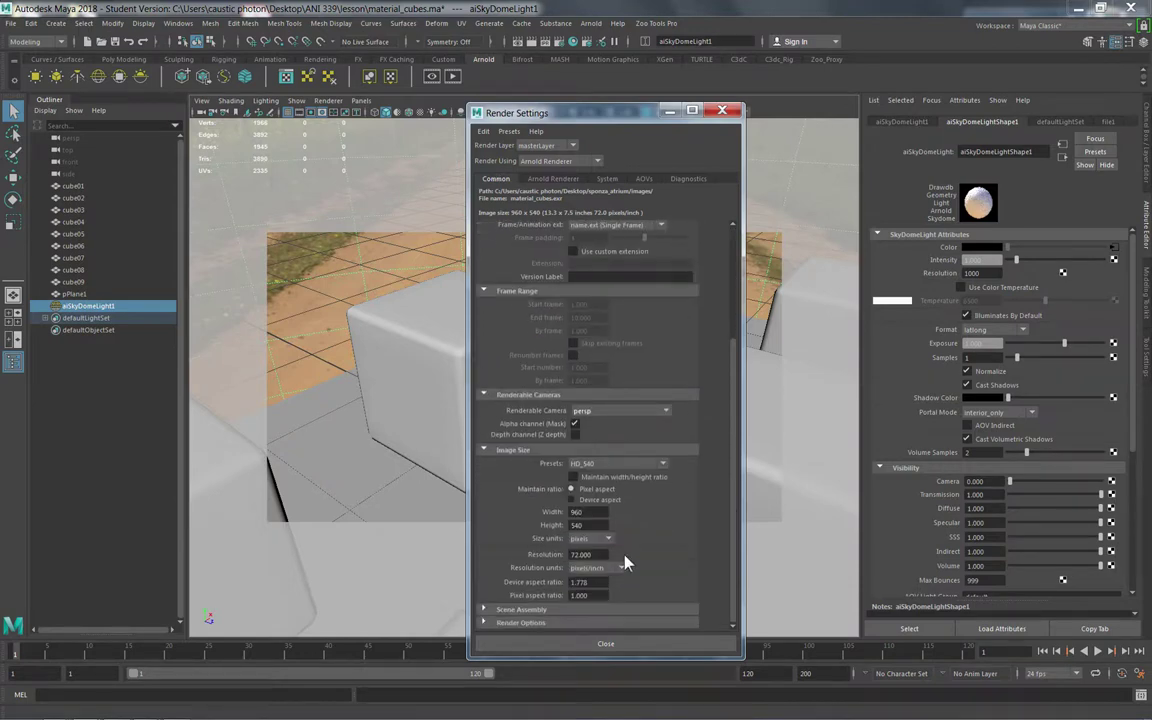
{"action": "left_click", "coordinate": [588, 511]}
{"action": "left_click", "coordinate": [586, 477]}
{"action": "double_click", "coordinate": [588, 511]}
{"action": "key", "text": "Tab"}
- Frame the cube grid across the dirt road and start an Arnold RenderView render
{"action": "left_click", "coordinate": [606, 644]}
{"action": "key", "text": "F9"}
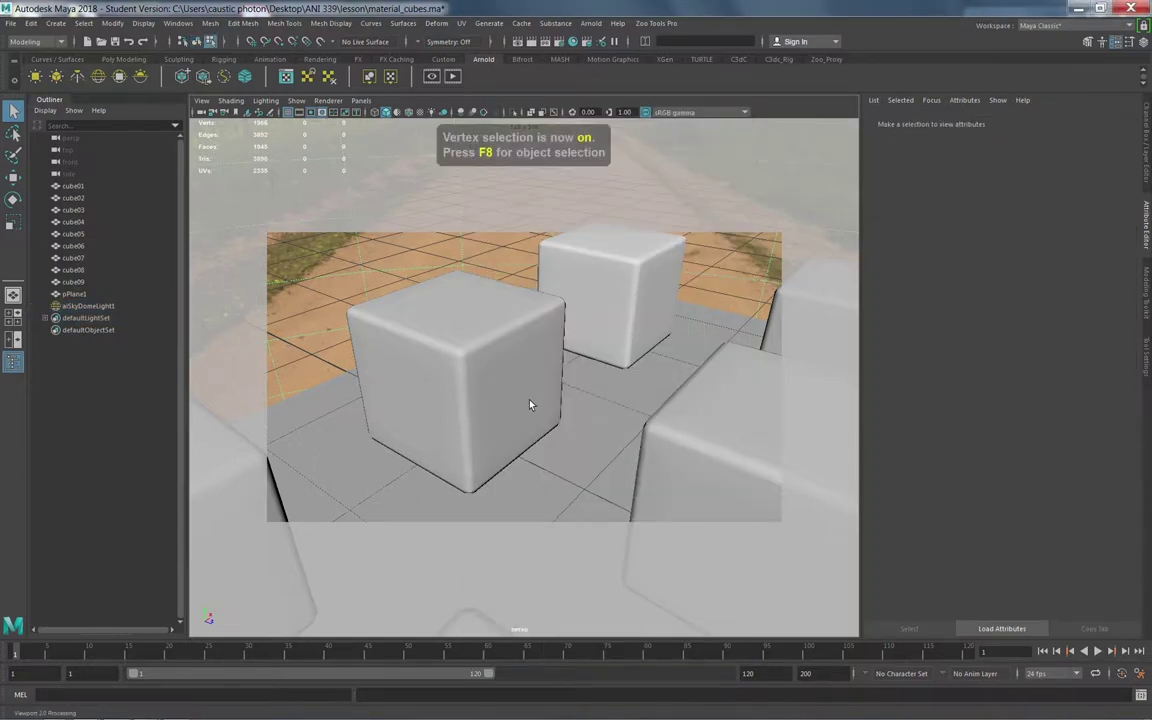
{"action": "scroll", "coordinate": [545, 440], "scroll_direction": "down", "scroll_amount": 10}
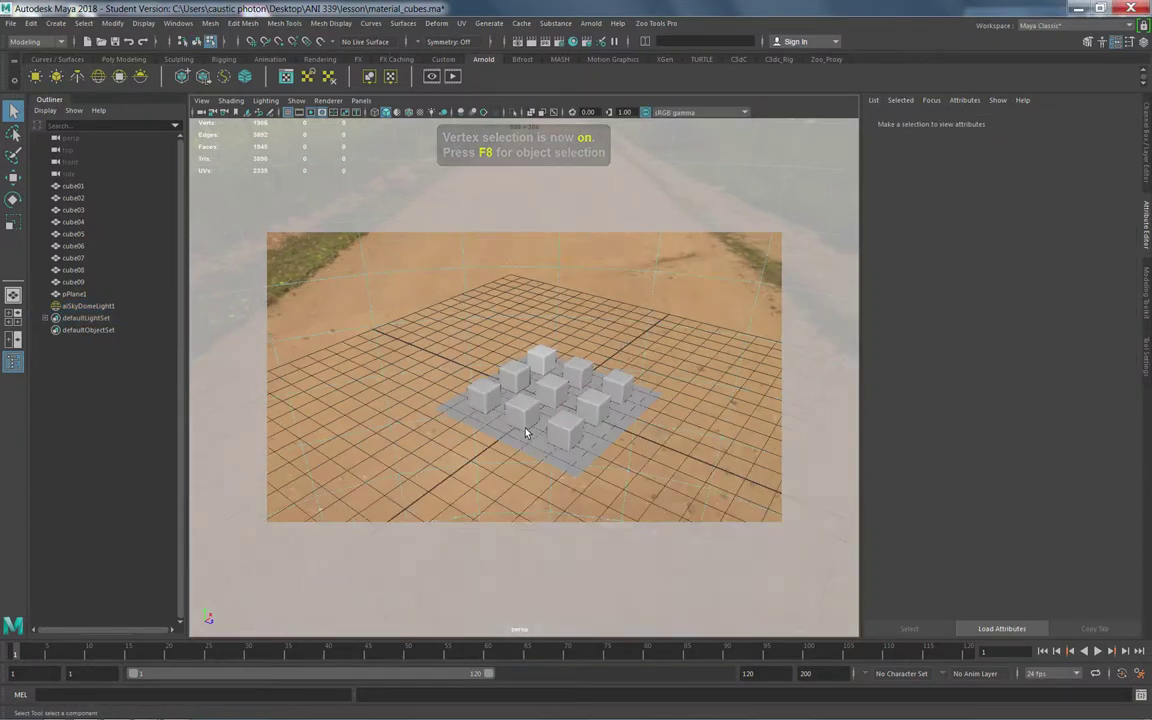
{"action": "left_click_drag", "start_coordinate": [527, 432], "coordinate": [437, 442], "text": "alt"}
{"action": "scroll", "coordinate": [434, 405], "scroll_direction": "up", "scroll_amount": 5}
{"action": "scroll", "coordinate": [434, 405], "scroll_direction": "up", "scroll_amount": 6}
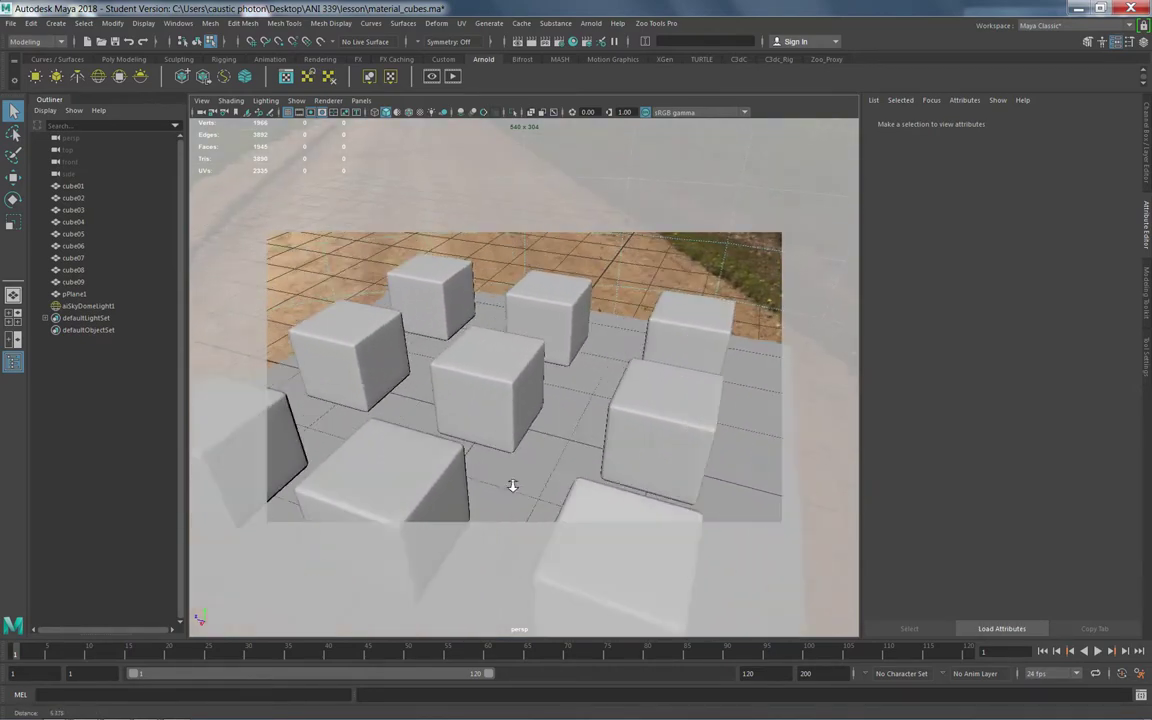
{"action": "left_click_drag", "start_coordinate": [379, 428], "coordinate": [601, 403], "text": "alt"}
{"action": "left_click", "coordinate": [390, 76]}
{"action": "left_click", "coordinate": [112, 447]}
- Refresh the Arnold render and show cube03's vertices for component editing
{"action": "left_click", "coordinate": [135, 532]}
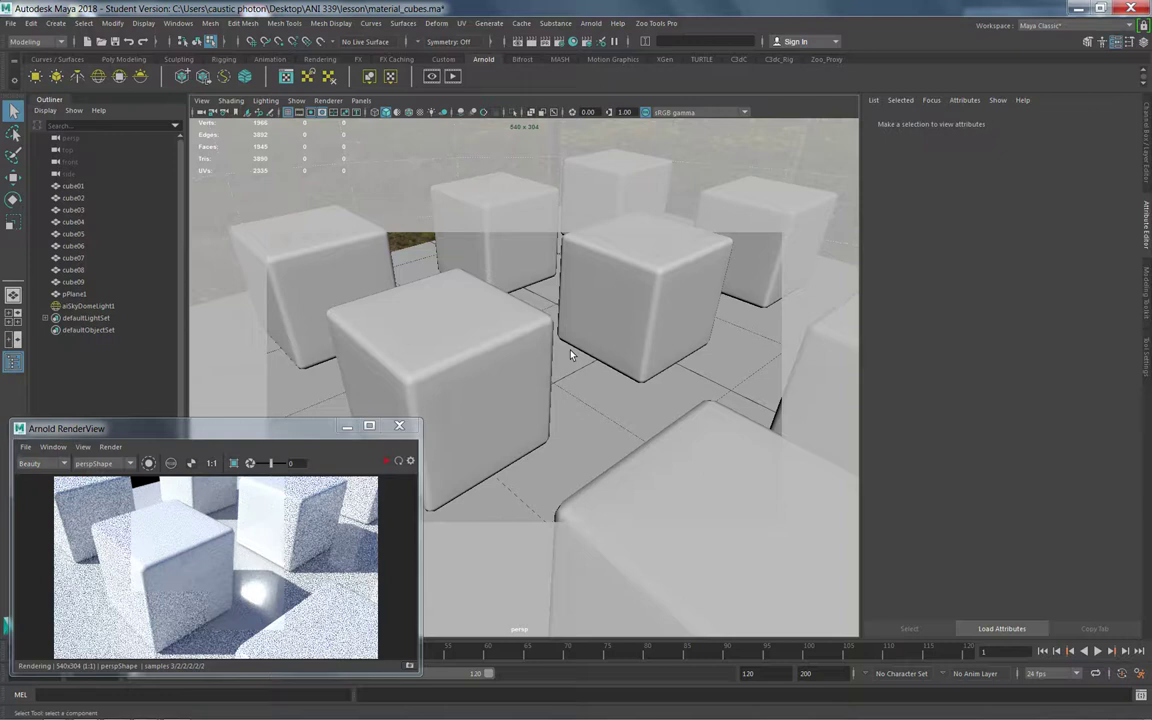
{"action": "key", "text": "F9"}
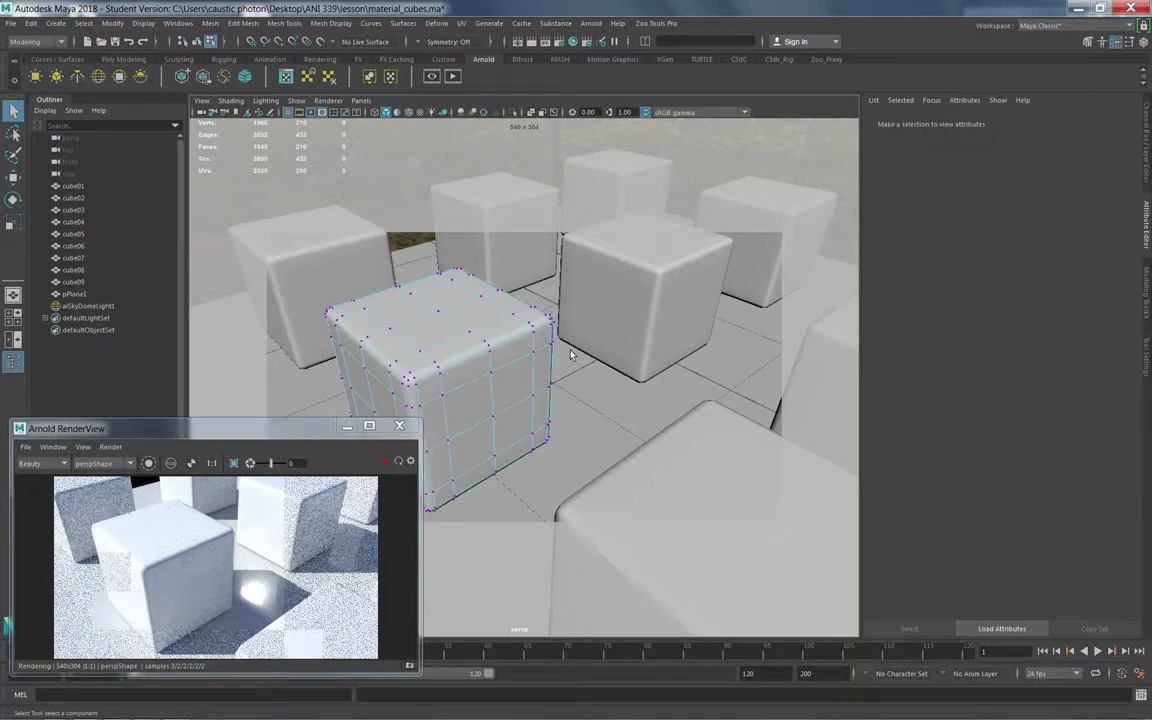
- Return cube03 to object selection and show its aiStandardSurface3 material attributes
{"action": "right_click", "coordinate": [420, 332]}
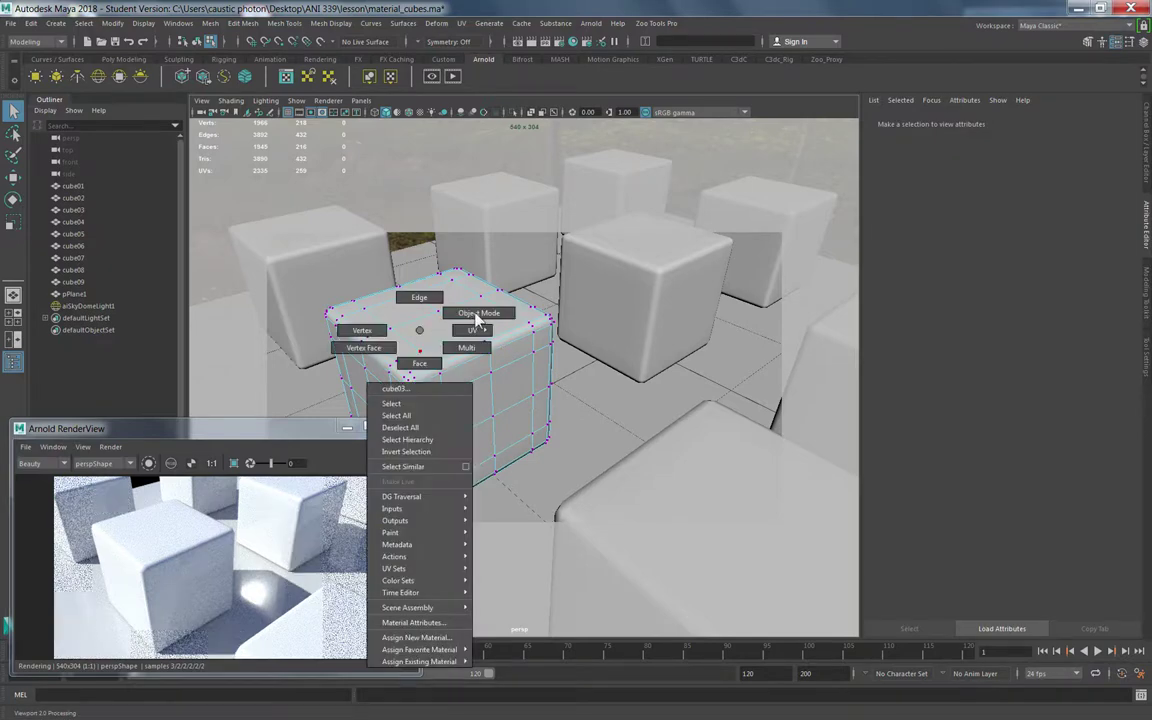
{"action": "left_click", "coordinate": [478, 314]}
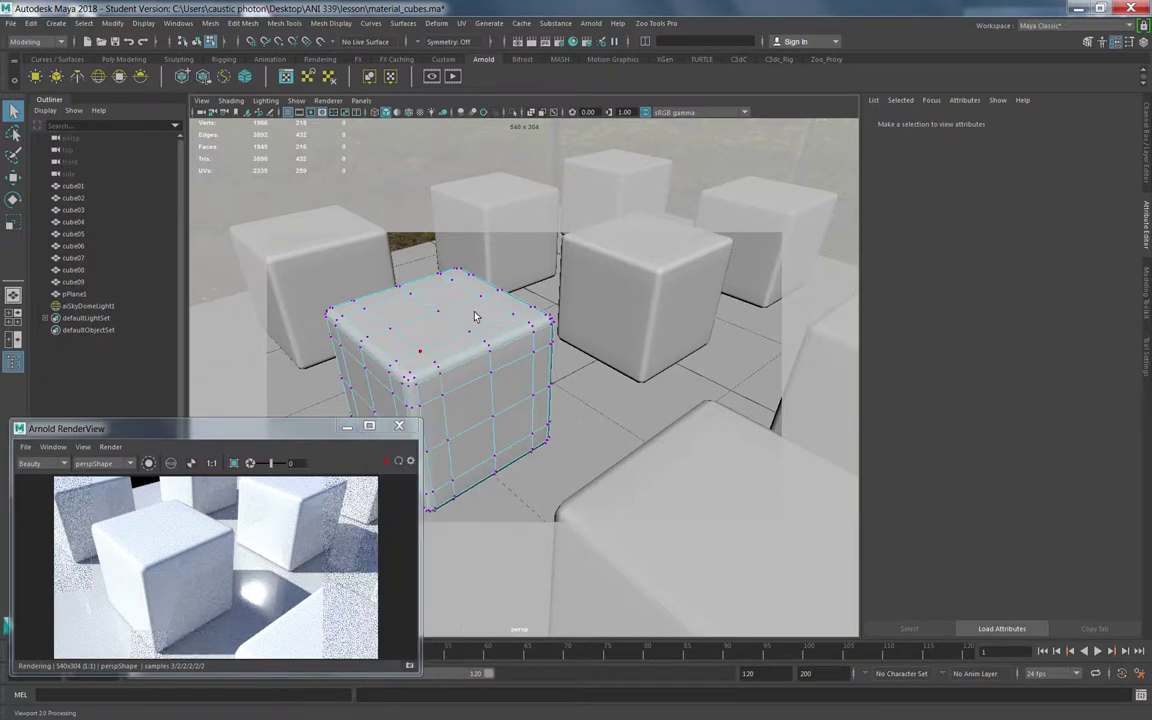
{"action": "left_click", "coordinate": [549, 389]}
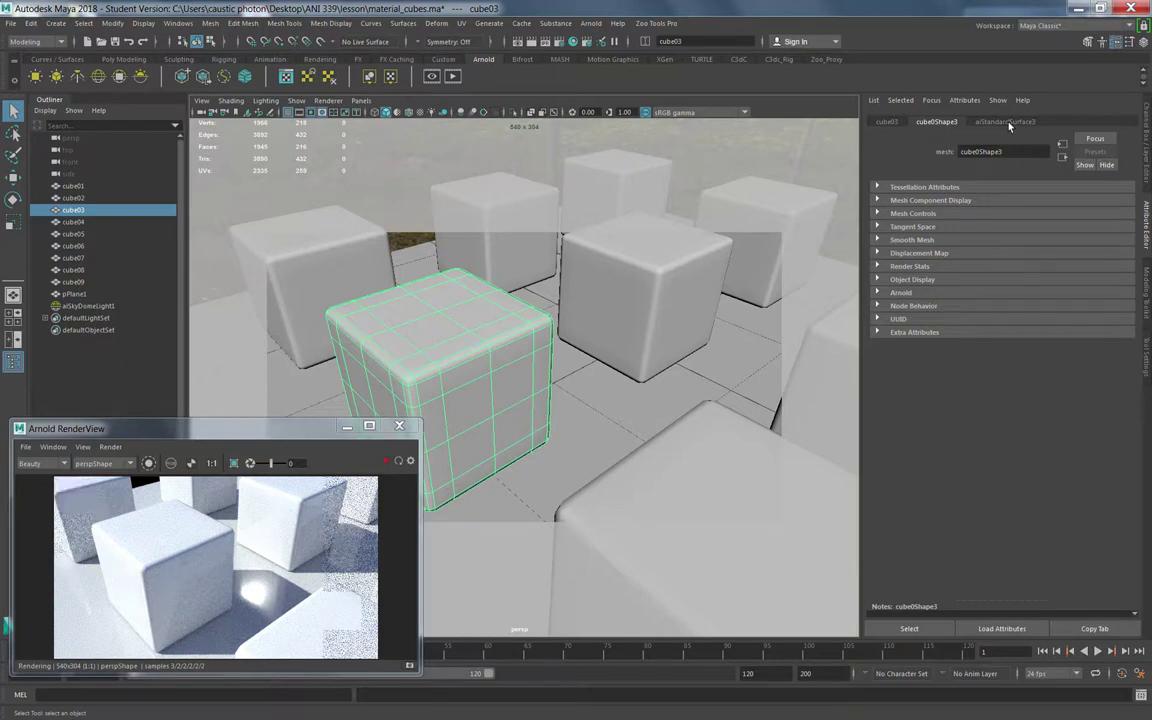
{"action": "left_click", "coordinate": [1008, 122]}
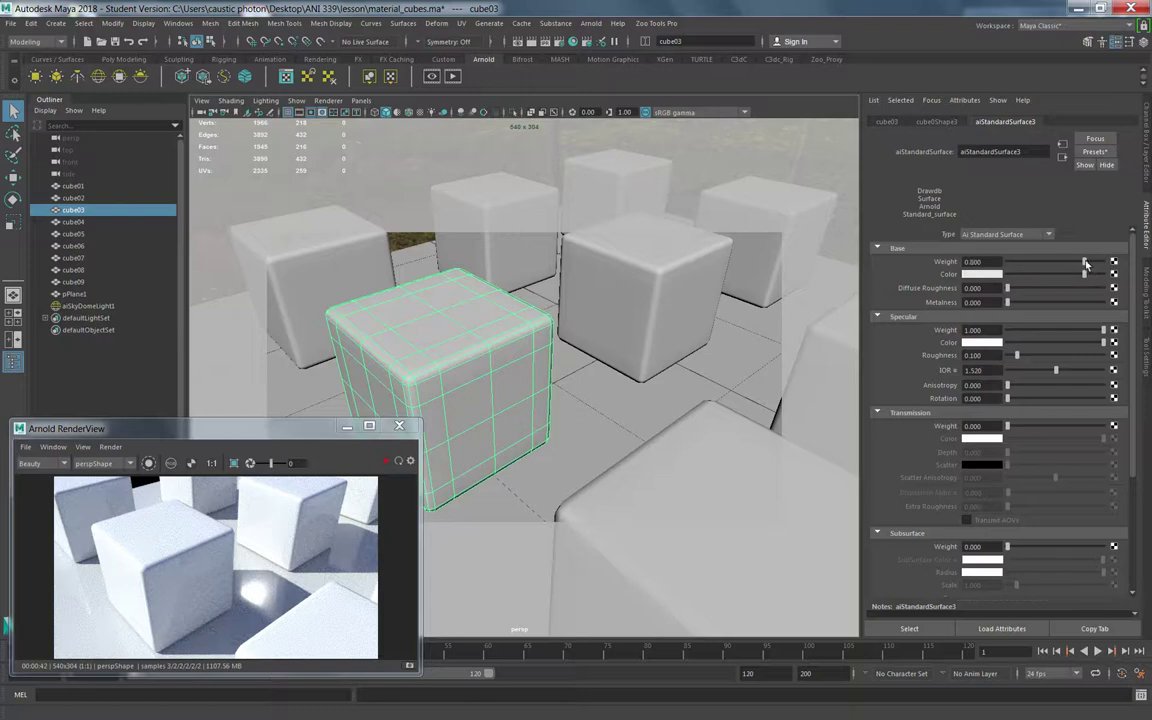
- Set base weight to 1.000 and a medium grey base colour; diffuse roughness stays 0
{"action": "left_click_drag", "start_coordinate": [1084, 262], "coordinate": [1101, 262]}
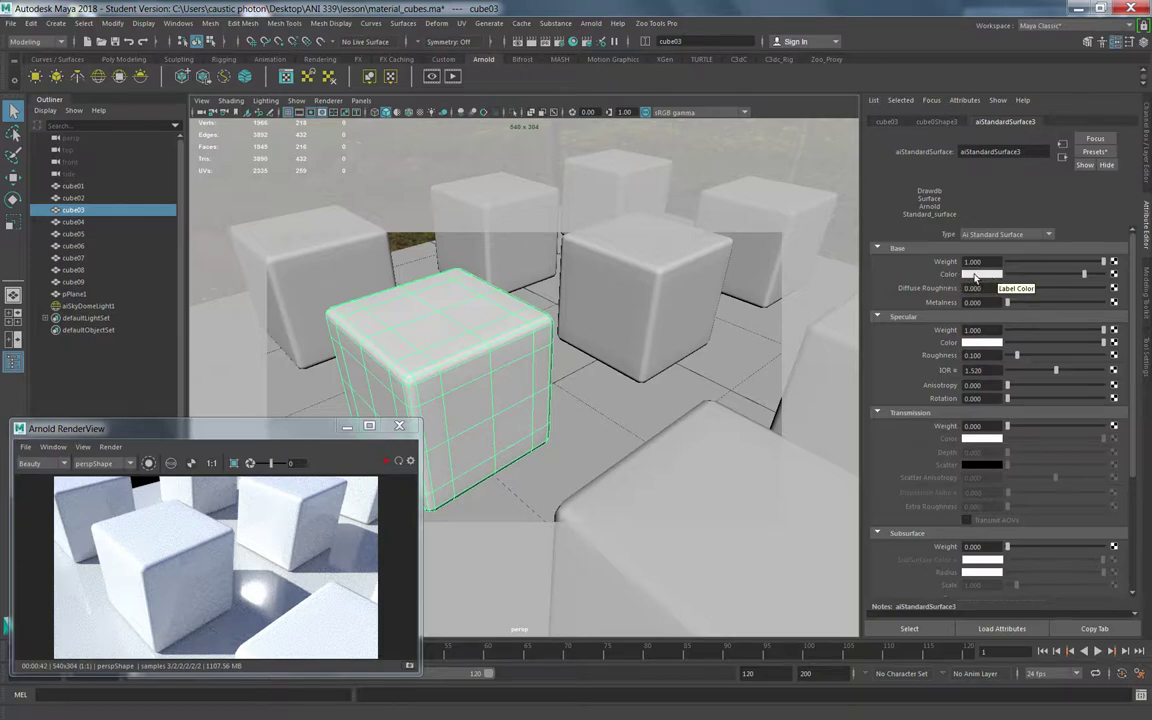
{"action": "left_click", "coordinate": [976, 280]}
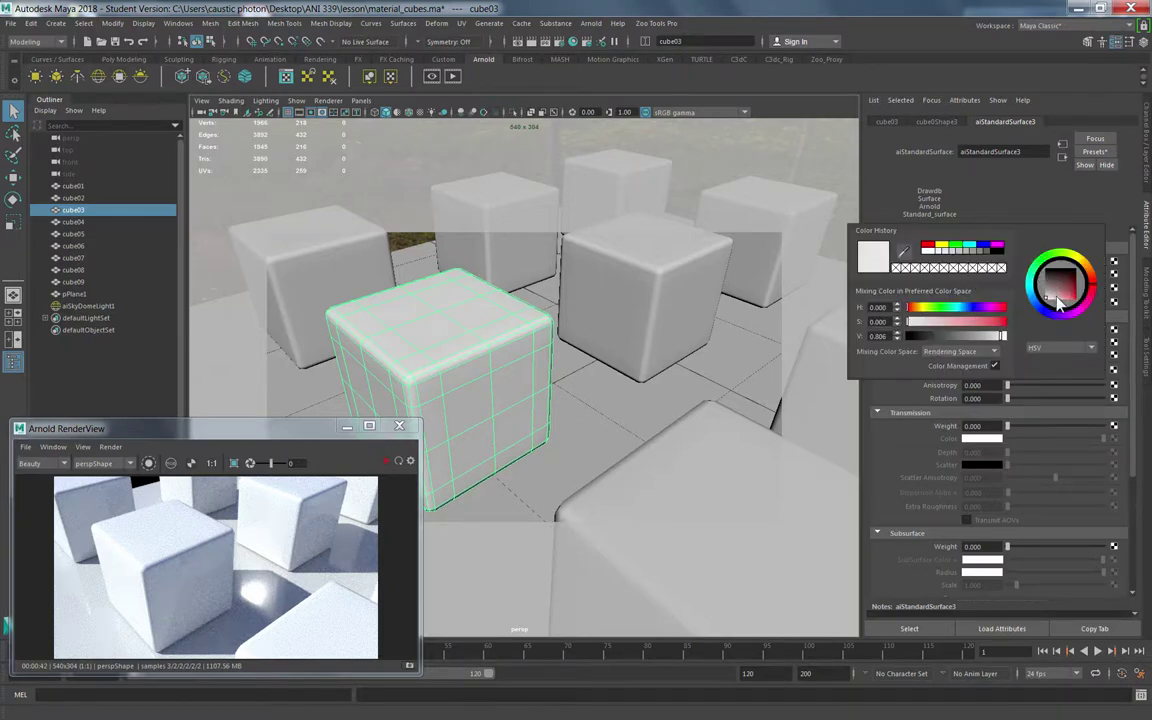
{"action": "mouse_move", "coordinate": [1058, 302]}
{"action": "left_mouse_down"}
{"action": "mouse_move", "coordinate": [1048, 310]}
{"action": "mouse_move", "coordinate": [1044, 298]}
{"action": "left_mouse_up"}
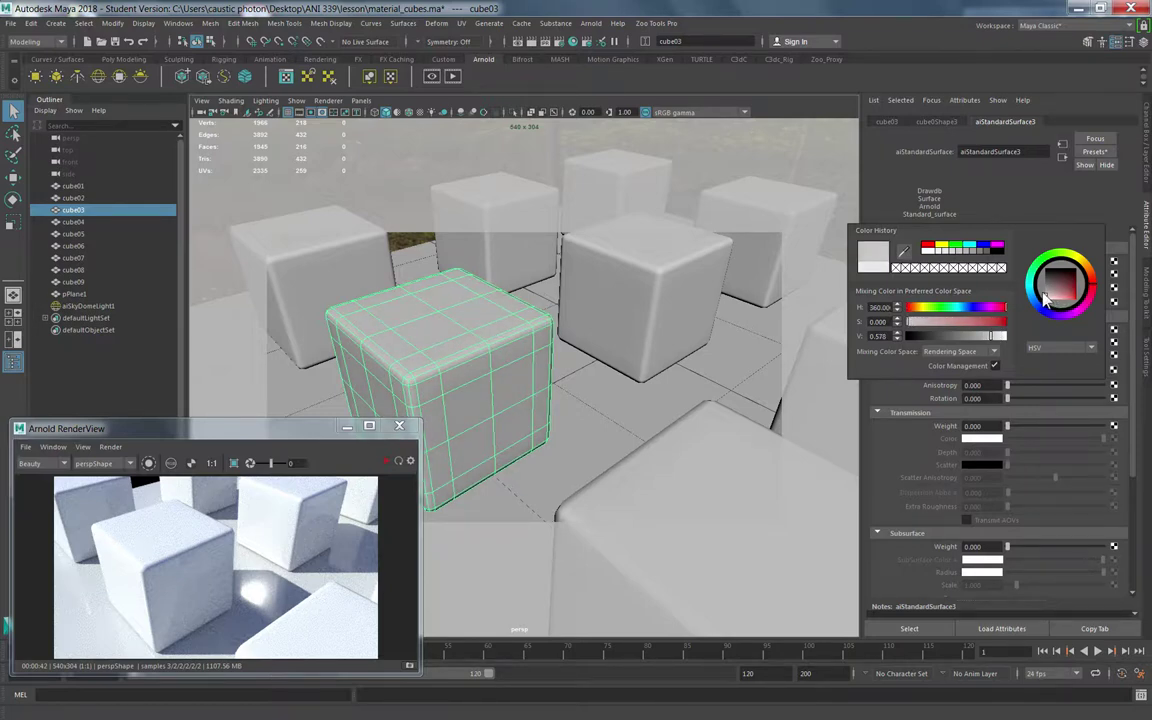
{"action": "left_click_drag", "start_coordinate": [1044, 298], "coordinate": [1043, 298]}
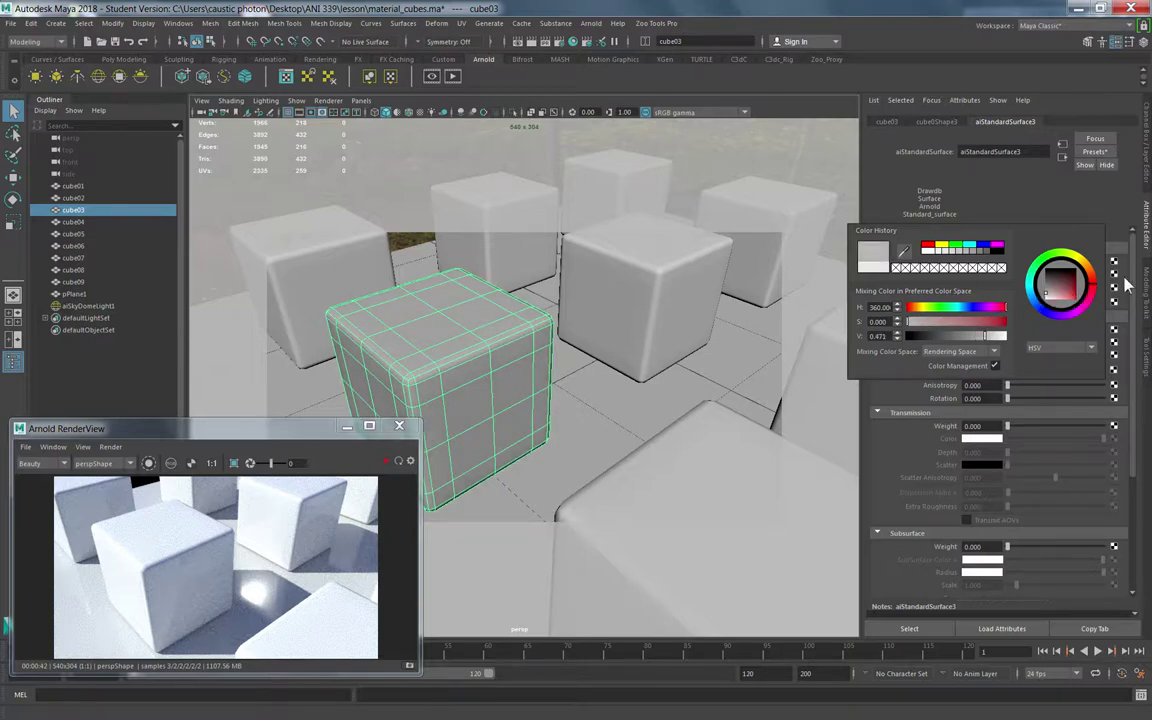
{"action": "left_click", "coordinate": [1090, 278]}
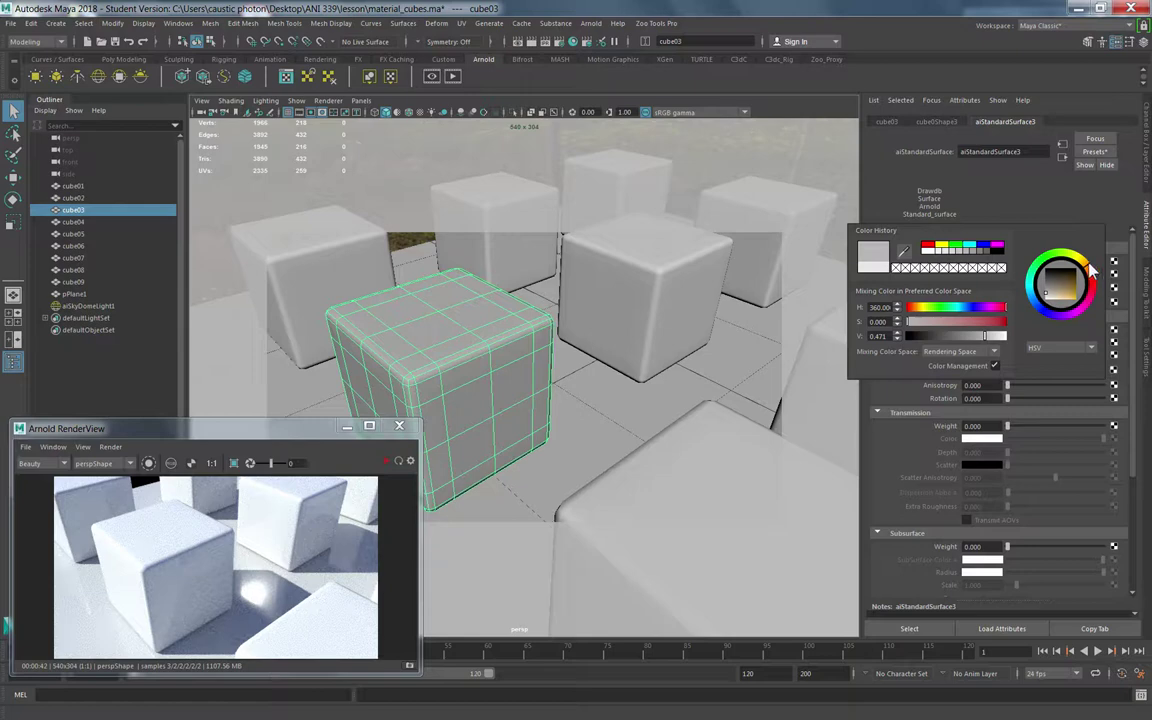
{"action": "left_click_drag", "start_coordinate": [1068, 300], "coordinate": [1067, 296]}
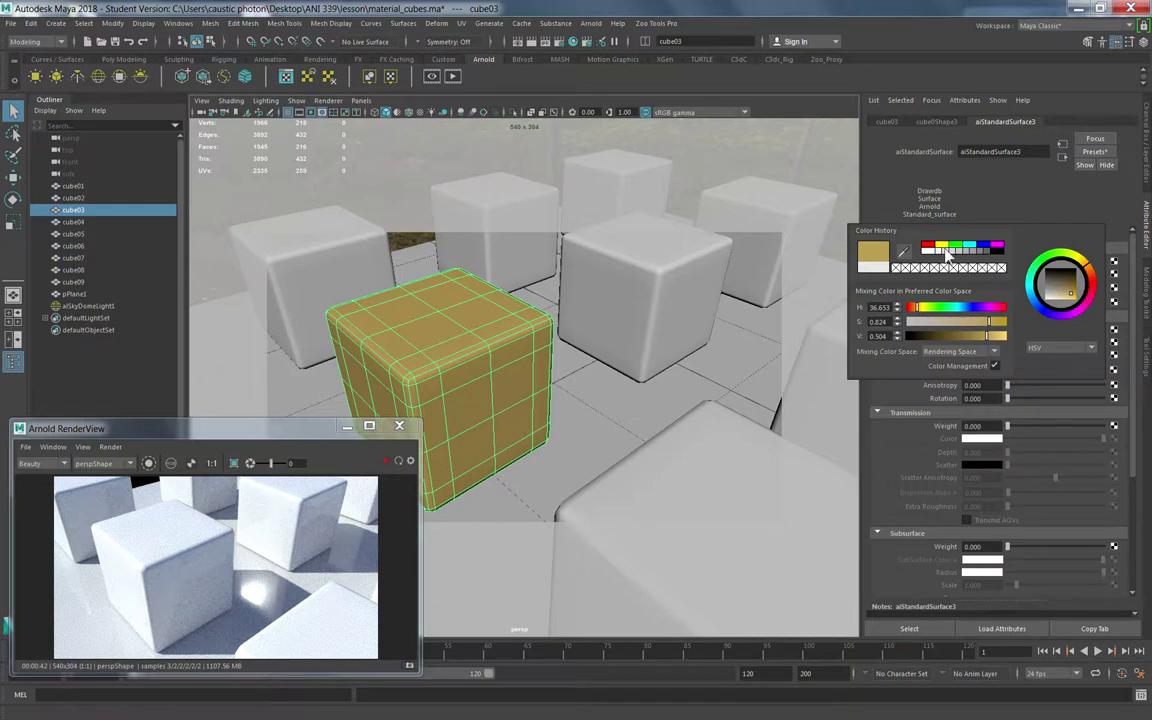
{"action": "left_click_drag", "start_coordinate": [1058, 296], "coordinate": [1022, 285]}
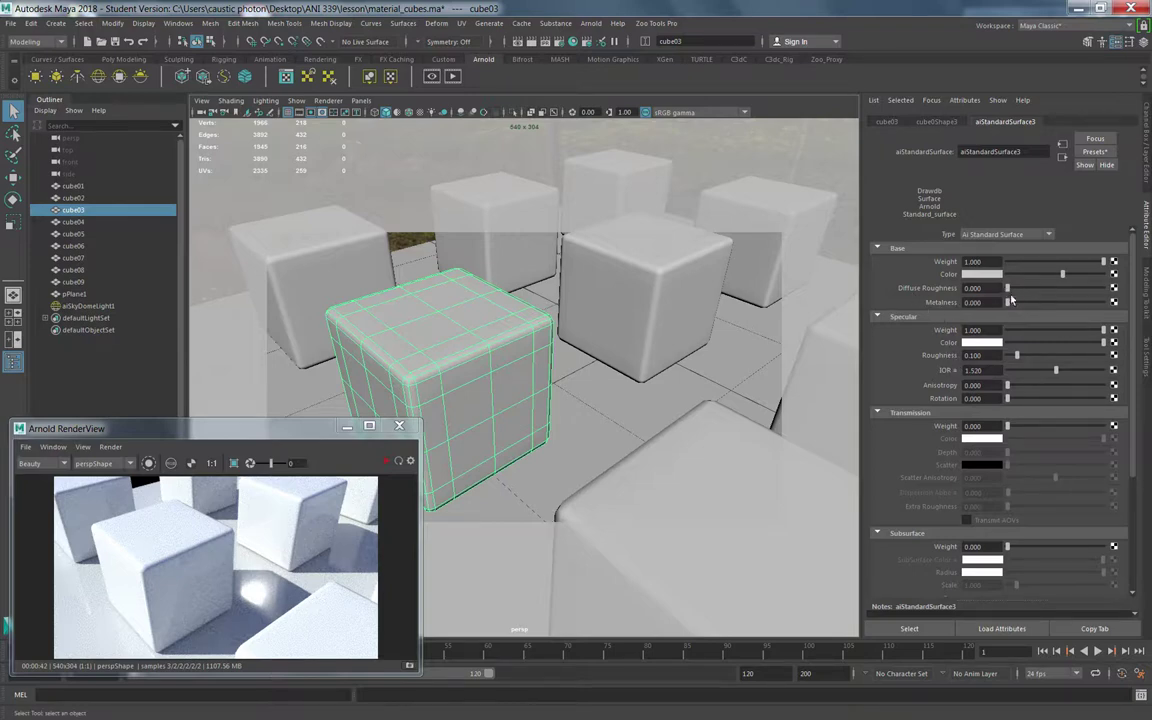
{"action": "left_click_drag", "start_coordinate": [1008, 288], "coordinate": [1103, 288]}
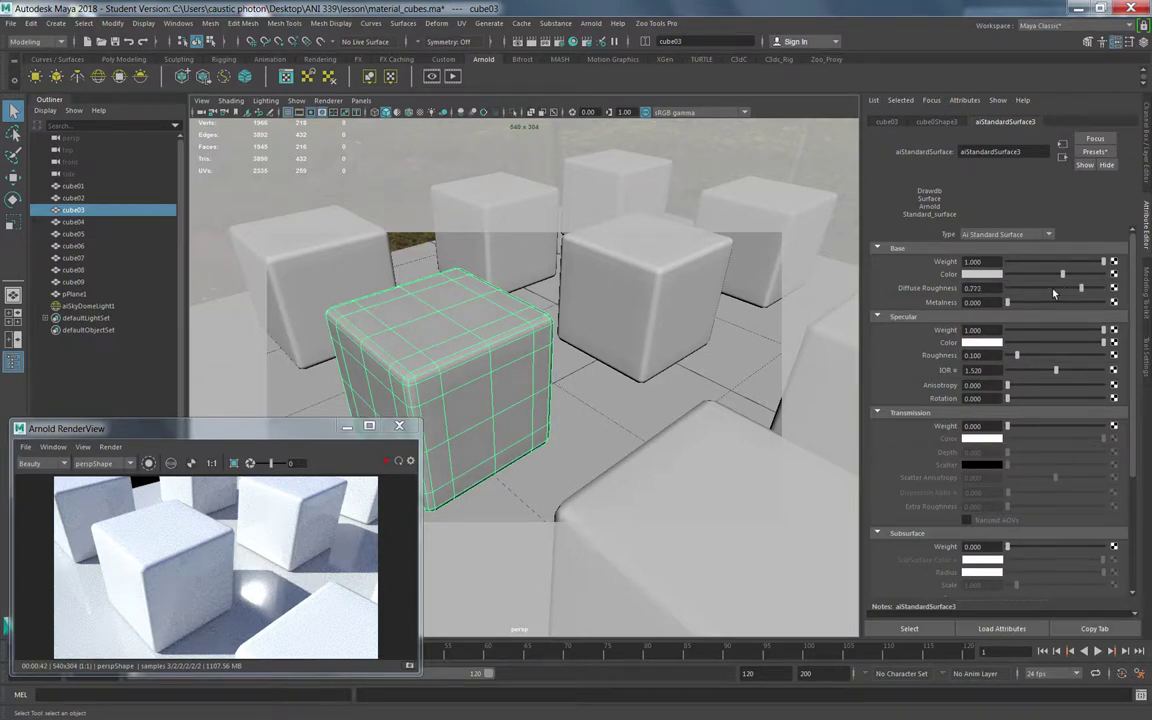
{"action": "key", "text": "ctrl+z"}
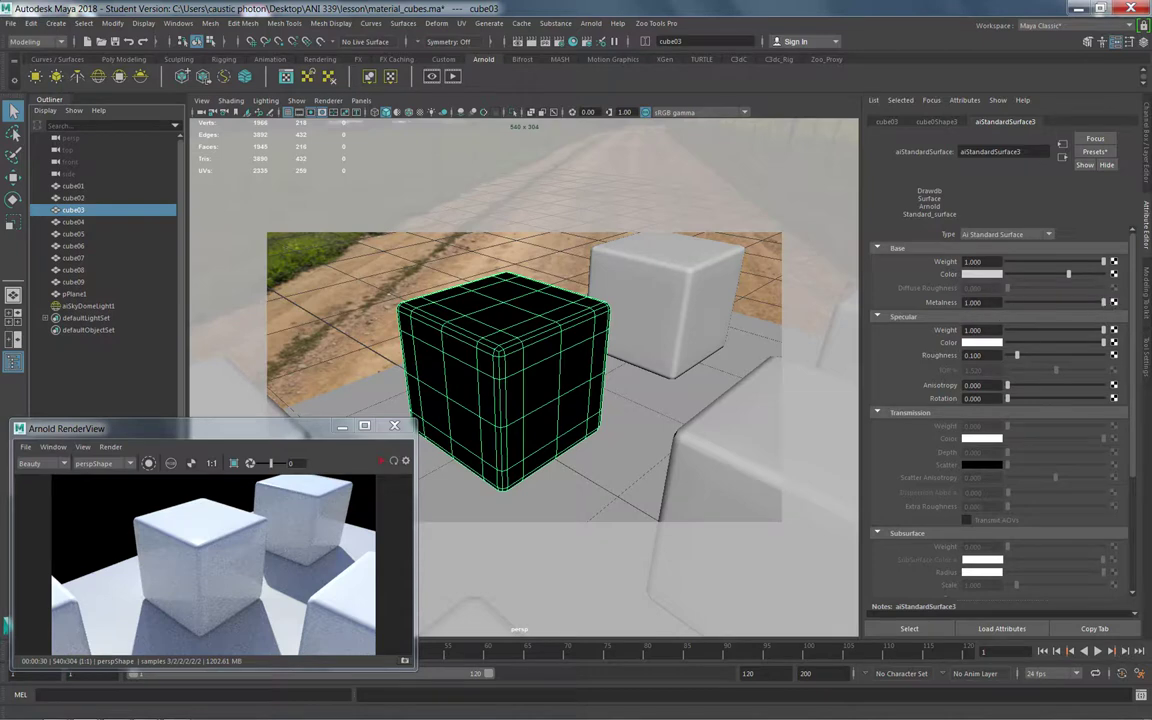
- Lower specular weight to 0.000 and make the specular colour light grey
{"action": "left_click_drag", "start_coordinate": [1103, 330], "coordinate": [997, 329]}
{"action": "left_click_drag", "start_coordinate": [1102, 343], "coordinate": [1070, 343]}
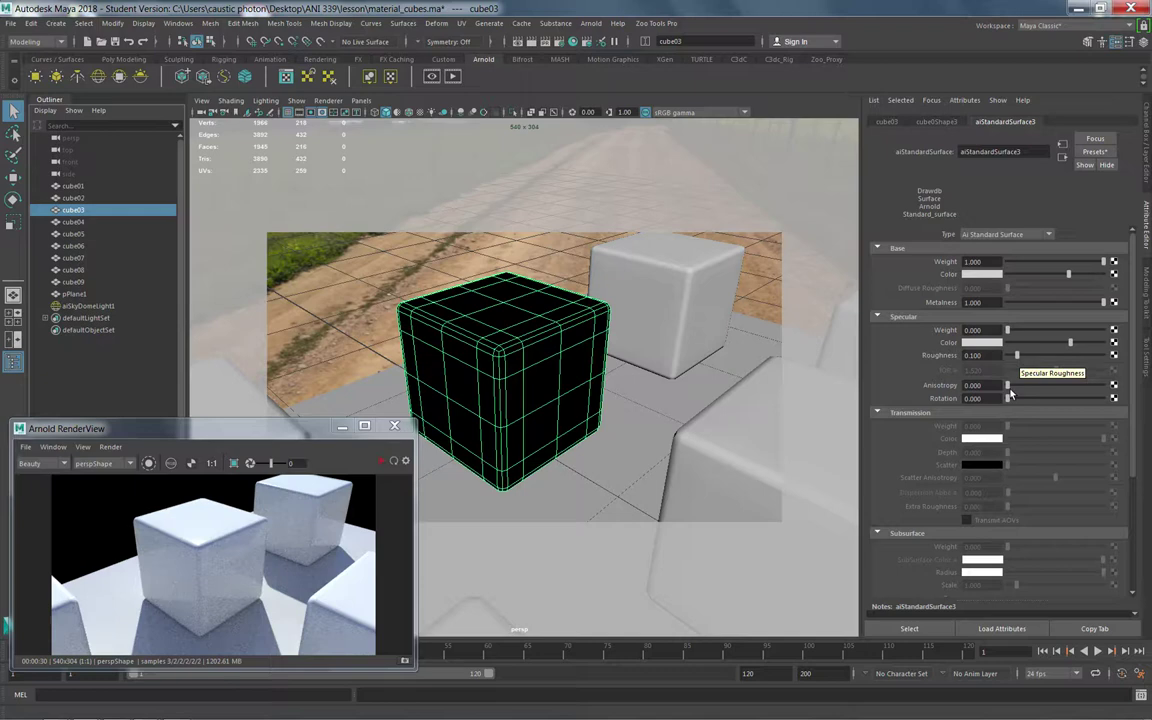
- Crop the Arnold render to a box around cube03 and refresh it to show chrome metal
{"action": "left_click", "coordinate": [234, 463]}
{"action": "left_click_drag", "start_coordinate": [132, 497], "coordinate": [271, 641]}
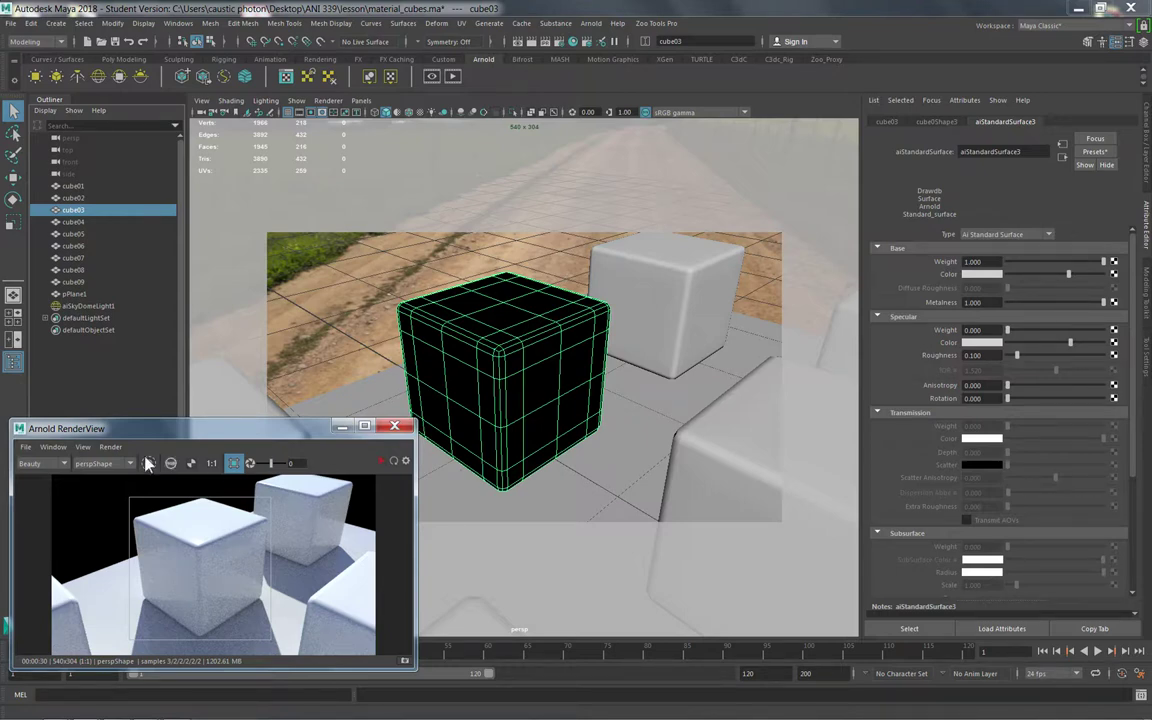
{"action": "left_click", "coordinate": [110, 446]}
{"action": "left_click", "coordinate": [130, 483]}
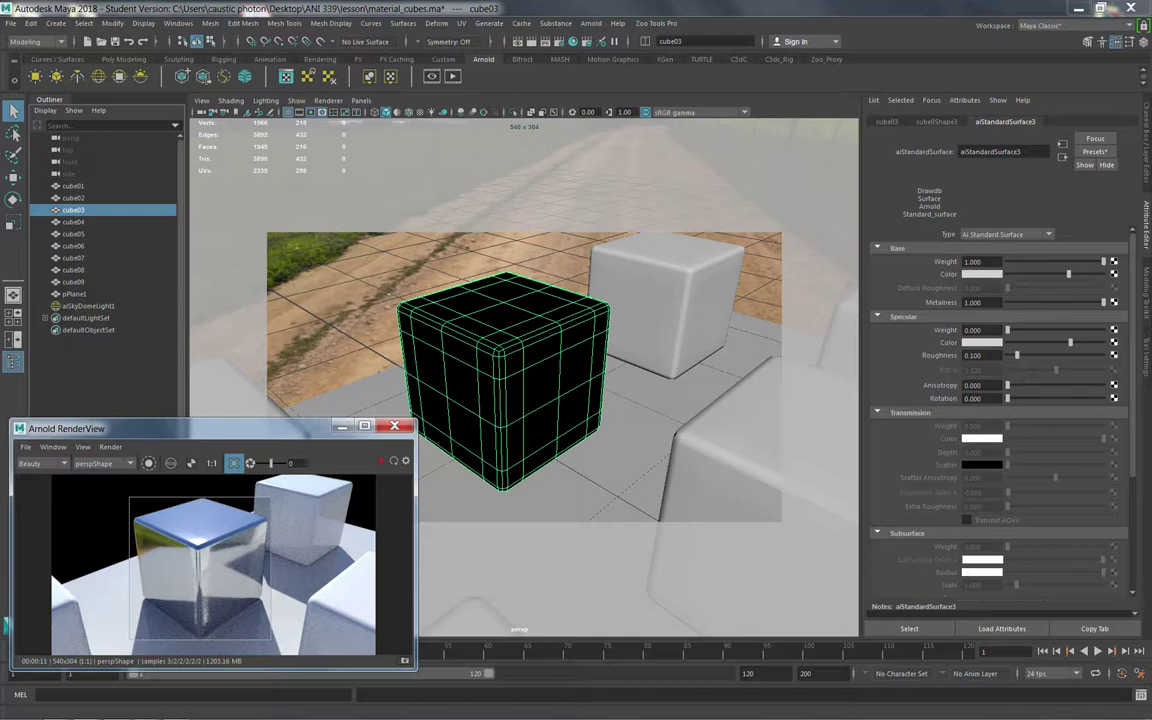
- Set cube03's specular roughness to 0.25, anisotropy to 0.5 and rotation to 0.5
{"action": "left_click", "coordinate": [985, 355]}
{"action": "type", "text": "0.25"}
{"action": "key", "text": "Return"}
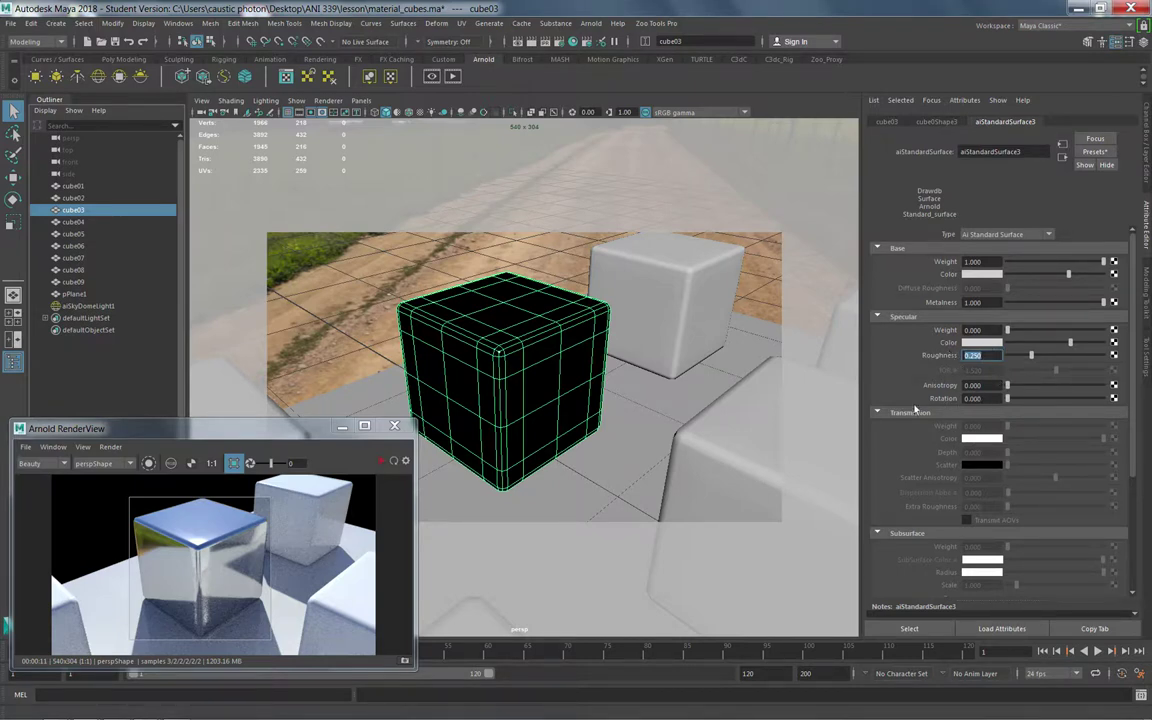
{"action": "key", "text": "Tab"}
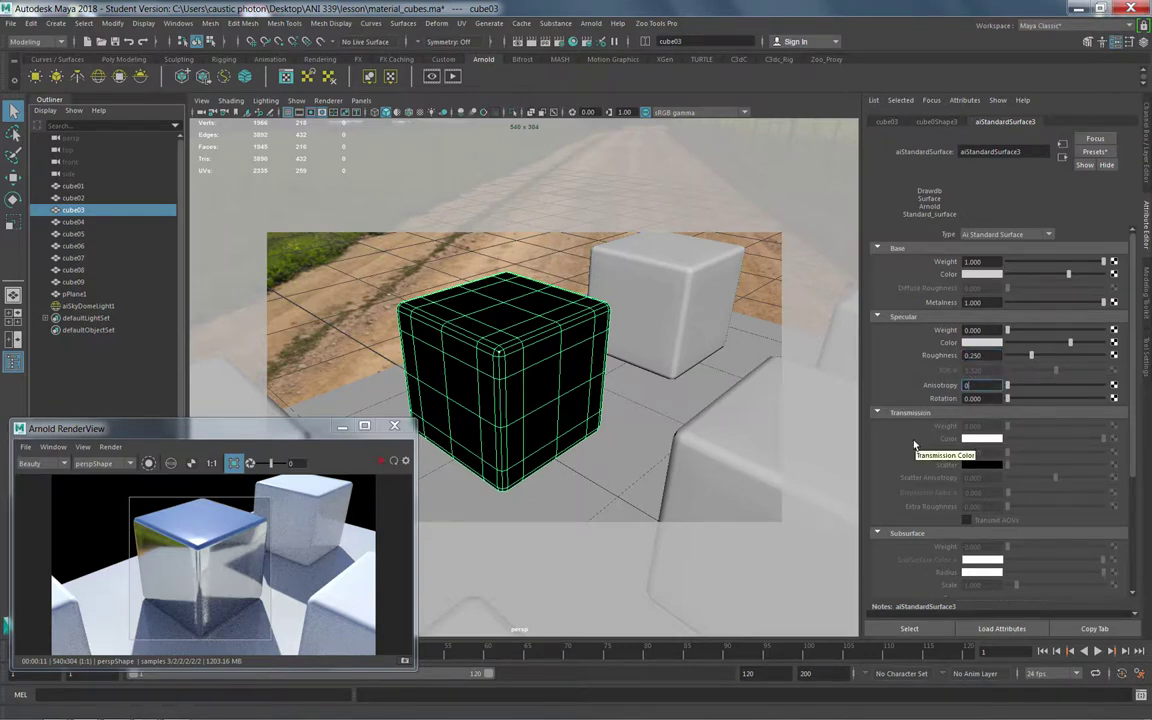
{"action": "type", "text": "0.5"}
{"action": "key", "text": "Return"}
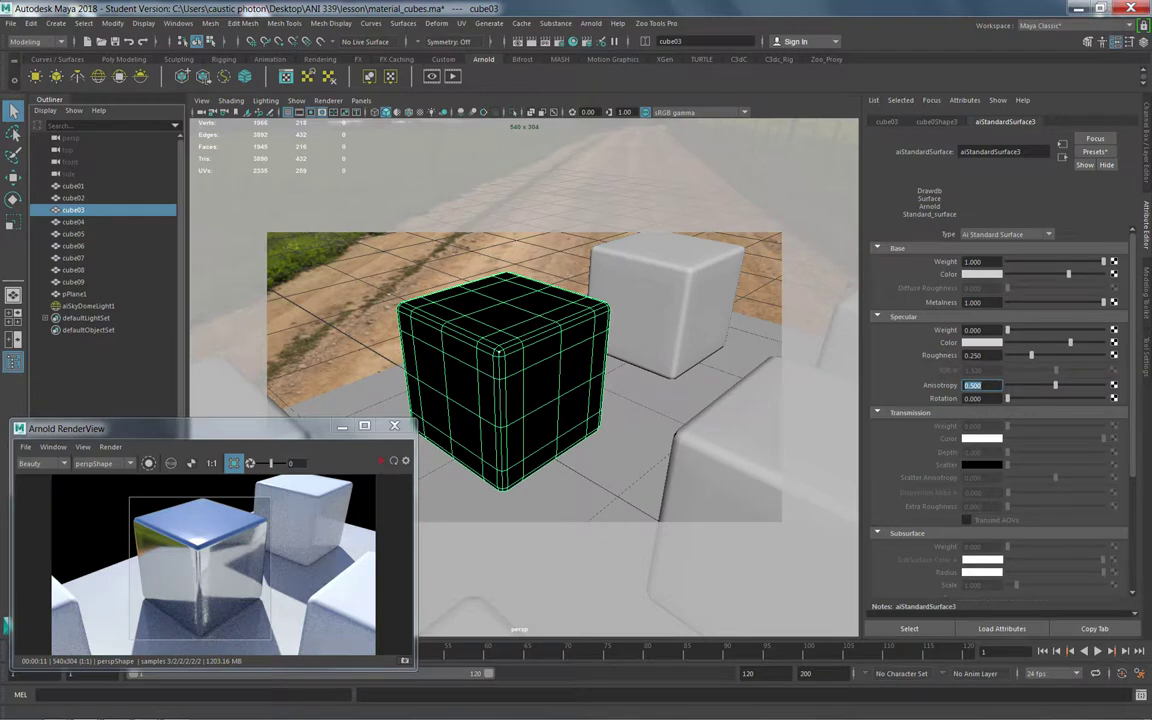
{"action": "key", "text": "Tab"}
{"action": "type", "text": "0"}
{"action": "key", "text": "Return"}
- Refresh the Arnold render to show the brushed-metal cube
{"action": "left_click", "coordinate": [110, 447]}
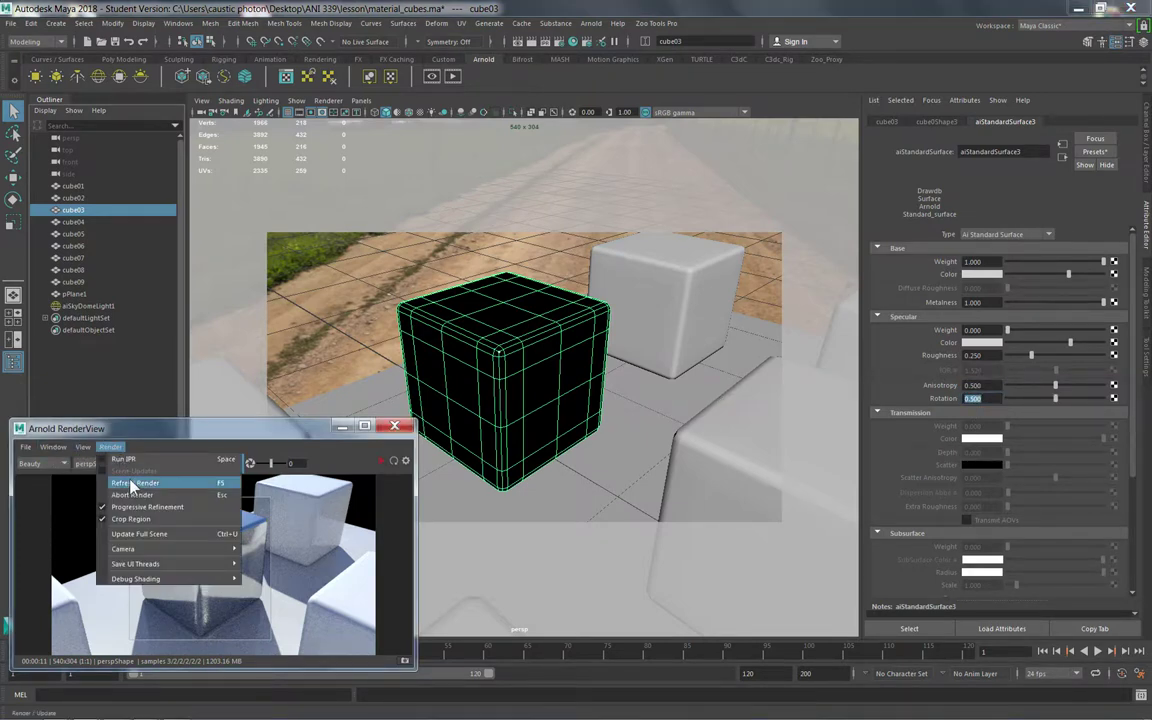
{"action": "left_click", "coordinate": [131, 484]}
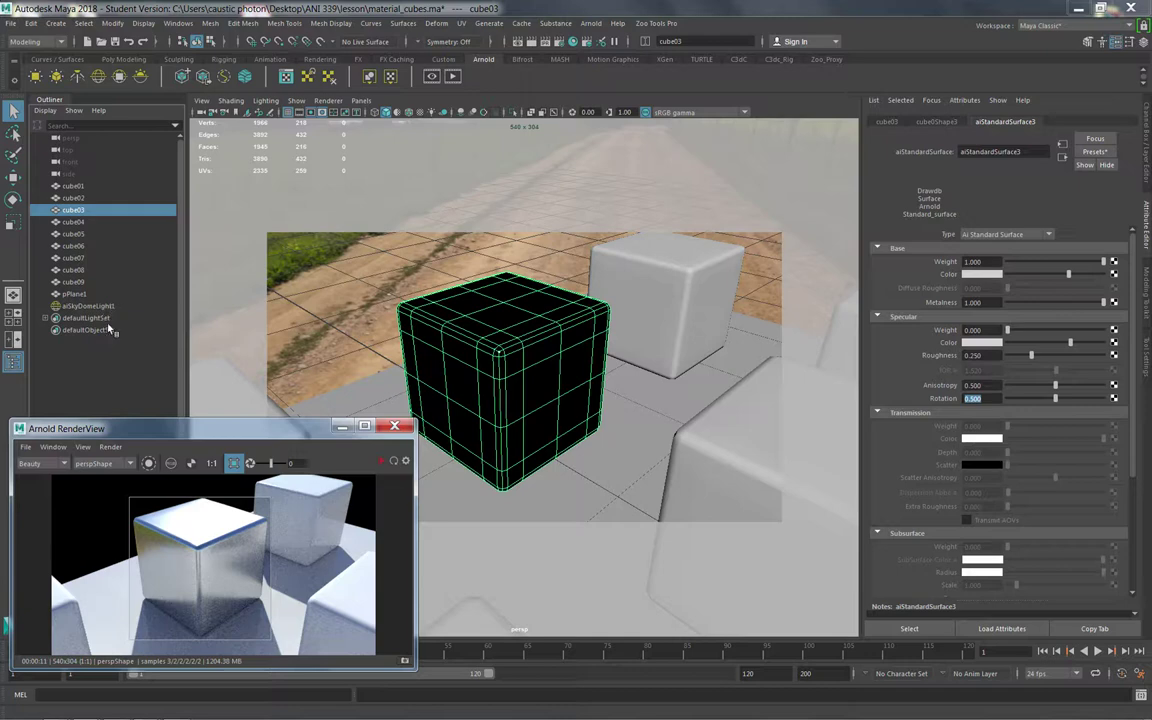
{"action": "mouse_move", "coordinate": [129, 540]}
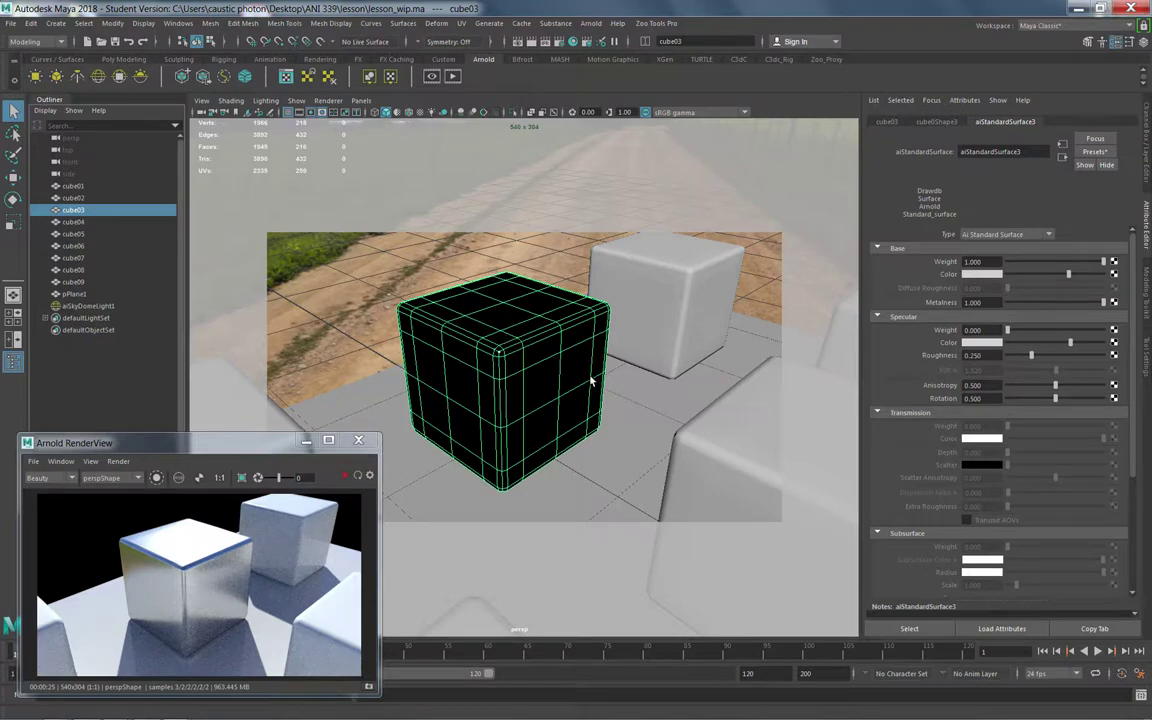
- Tumble and dolly the perspective view to frame the whole cube grid
{"action": "left_click_drag", "start_coordinate": [650, 422], "coordinate": [522, 351], "text": "alt"}
{"action": "right_click_drag", "start_coordinate": [522, 351], "coordinate": [485, 305], "text": "alt"}
{"action": "mouse_move", "coordinate": [485, 305]}
{"action": "left_mouse_down", "text": "alt"}
{"action": "mouse_move", "coordinate": [476, 291]}
{"action": "mouse_move", "coordinate": [489, 329]}
{"action": "mouse_move", "coordinate": [497, 305]}
{"action": "mouse_move", "coordinate": [517, 303]}
{"action": "mouse_move", "coordinate": [496, 257]}
{"action": "mouse_move", "coordinate": [466, 311]}
{"action": "mouse_move", "coordinate": [478, 308]}
{"action": "left_mouse_up", "text": "alt"}
{"action": "right_click_drag", "start_coordinate": [478, 308], "coordinate": [490, 318], "text": "alt"}
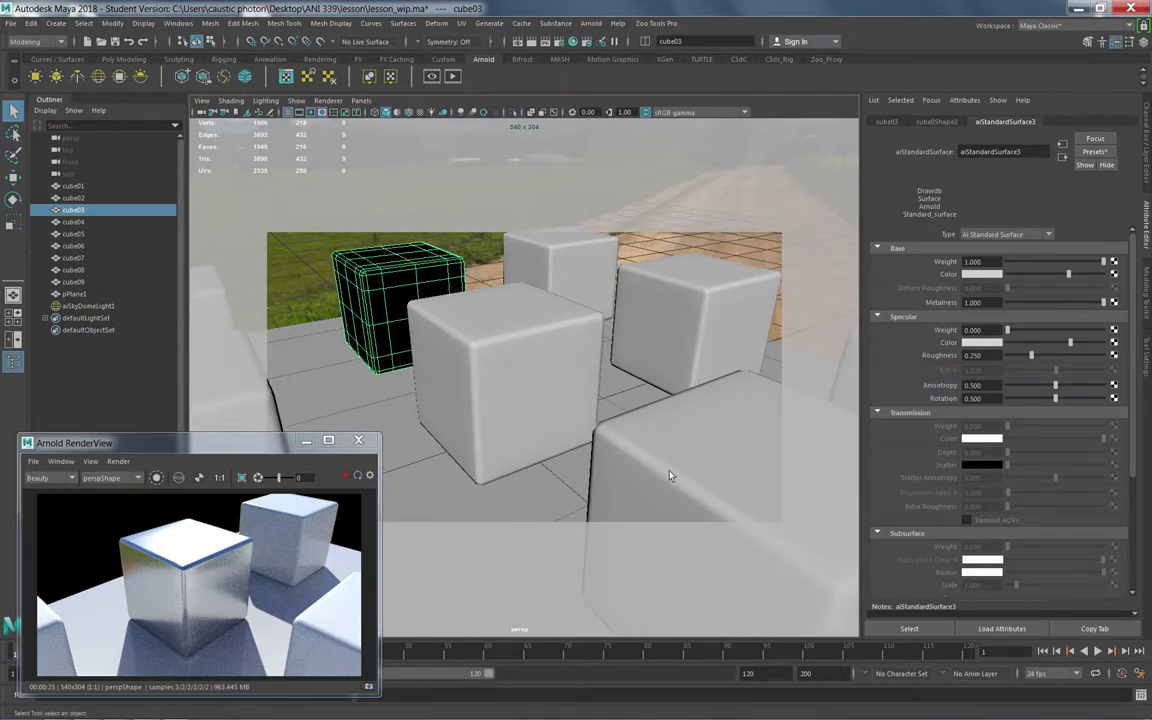
{"action": "mouse_move", "coordinate": [563, 405]}
{"action": "left_mouse_down", "text": "alt"}
{"action": "mouse_move", "coordinate": [540, 419]}
{"action": "mouse_move", "coordinate": [566, 421]}
{"action": "left_mouse_up", "text": "alt"}
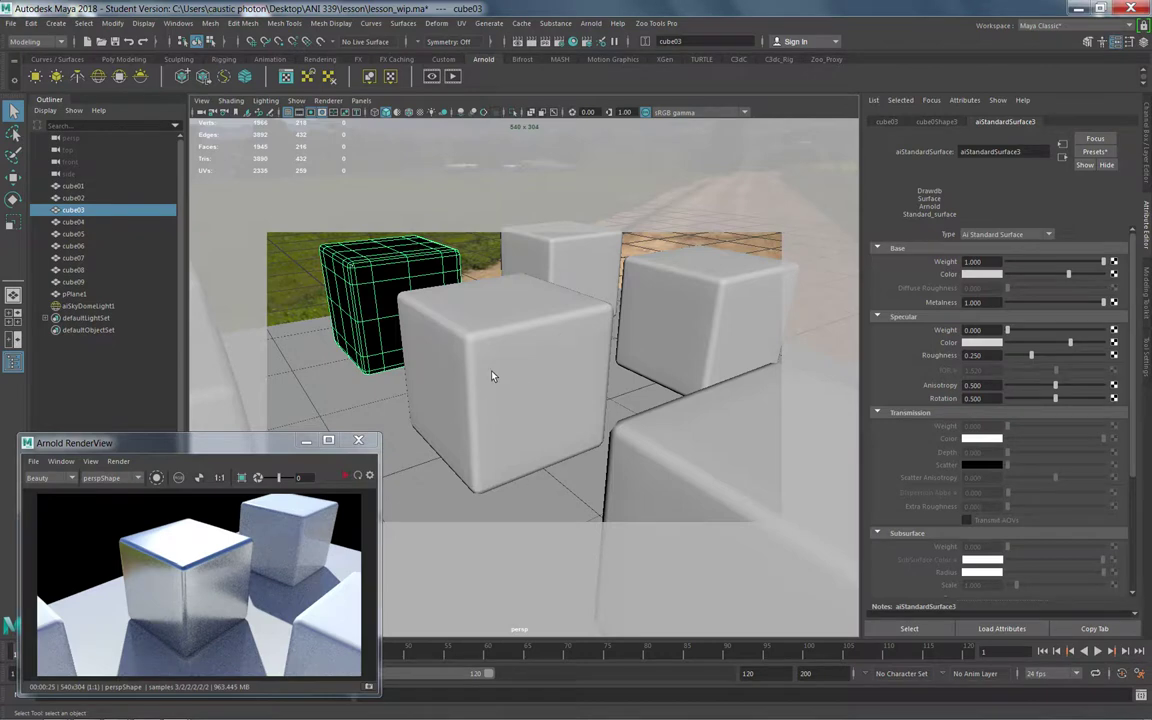
- Select cube01 and set its base weight and transmission weight to 1.0, with IOR 1.52
{"action": "left_click", "coordinate": [73, 186]}
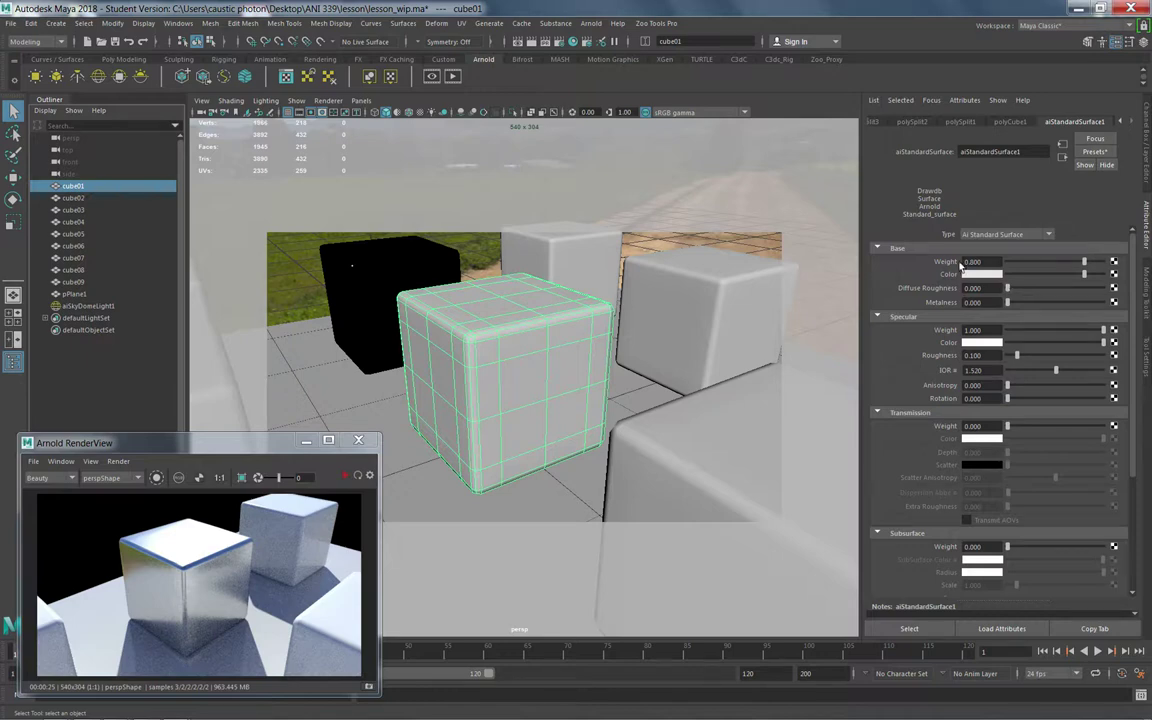
{"action": "left_click", "coordinate": [1104, 262]}
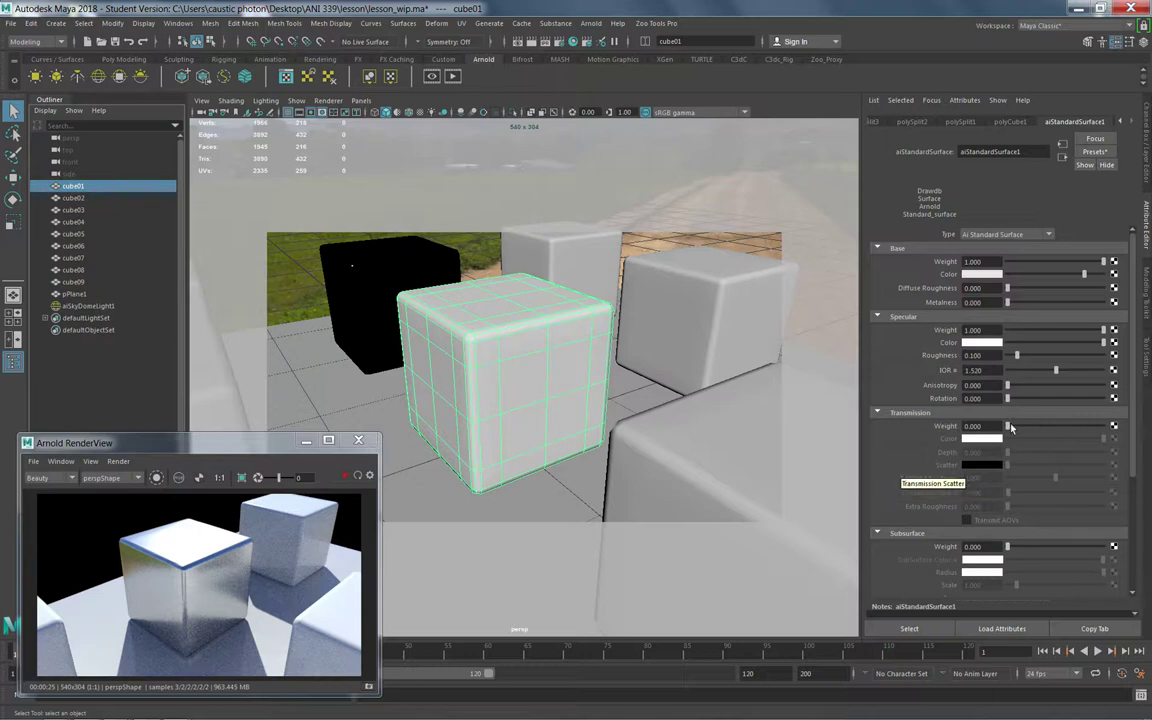
{"action": "left_click_drag", "start_coordinate": [1045, 427], "coordinate": [1124, 437]}
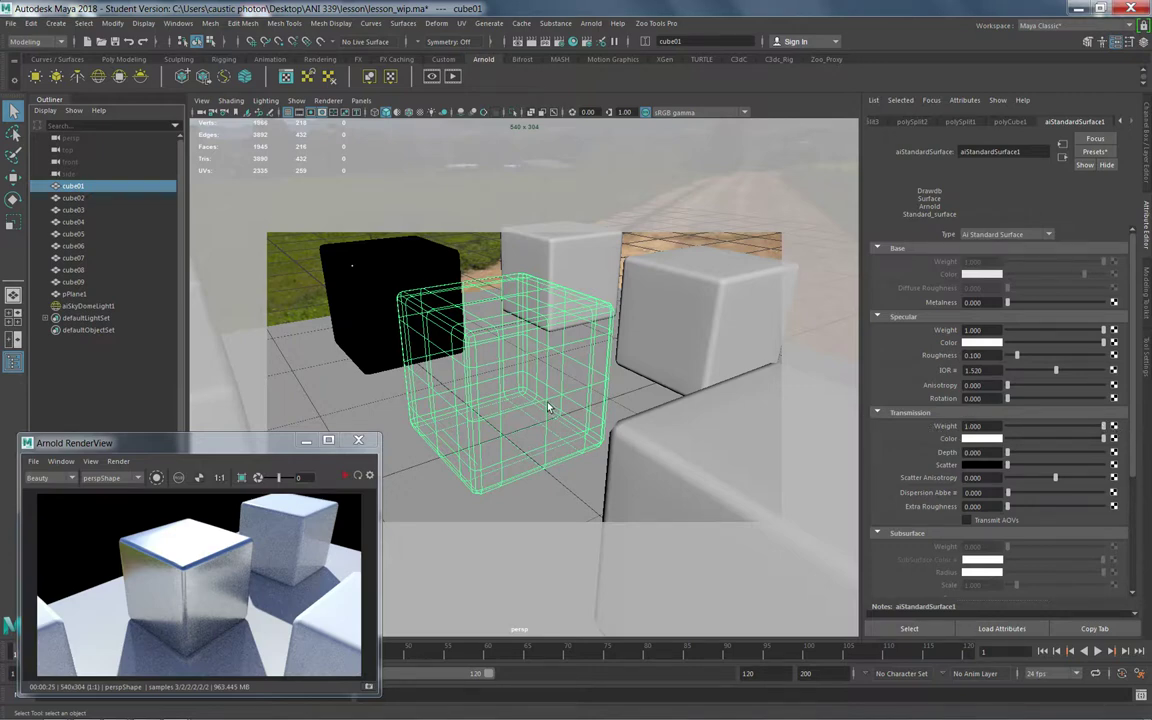
{"action": "left_click", "coordinate": [980, 370]}
- Refresh the cropped Arnold render to show cube01 as clear glass
{"action": "left_click", "coordinate": [239, 481]}
{"action": "left_click", "coordinate": [240, 478]}
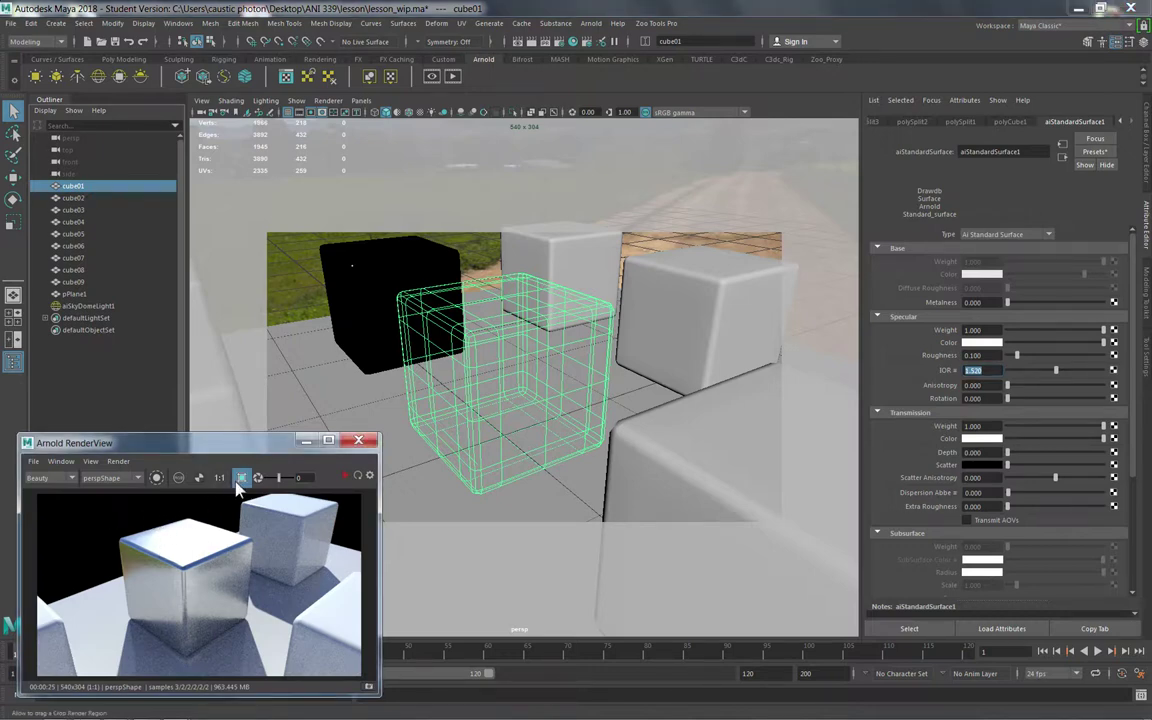
{"action": "left_click", "coordinate": [118, 461]}
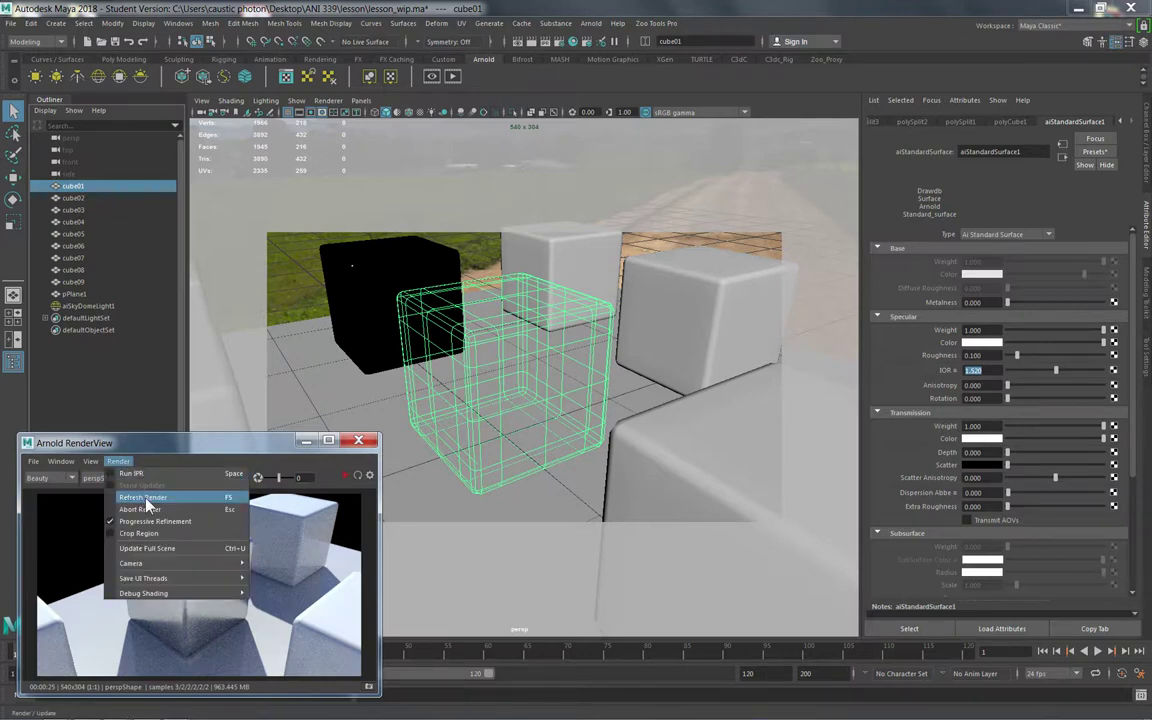
{"action": "left_click", "coordinate": [146, 498]}
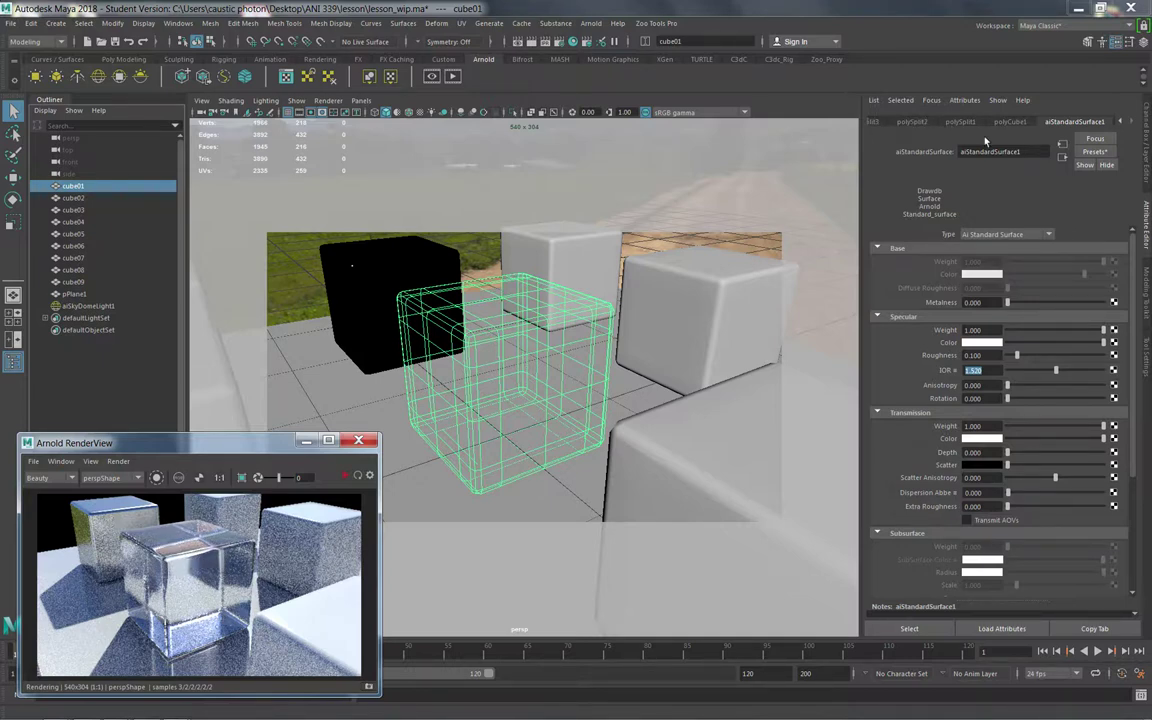
- Turn off Opaque in cube01's mesh Arnold attributes, back on aiStandardSurface1
{"action": "left_click", "coordinate": [1121, 121]}
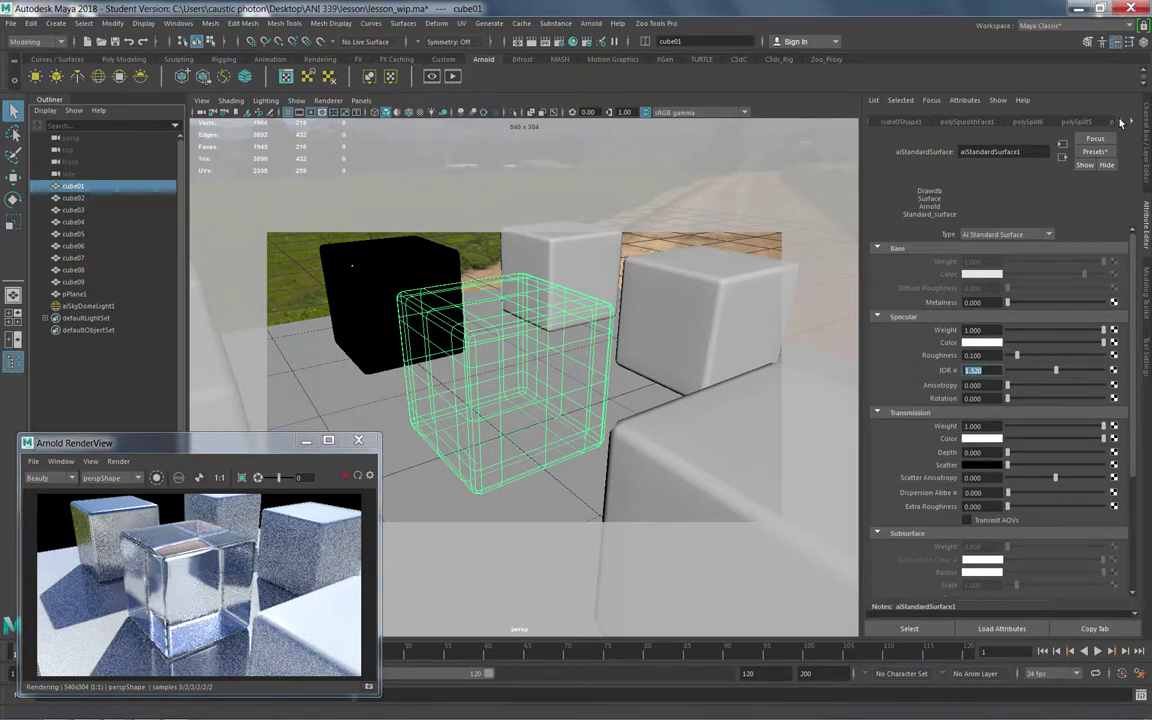
{"action": "left_click", "coordinate": [926, 123]}
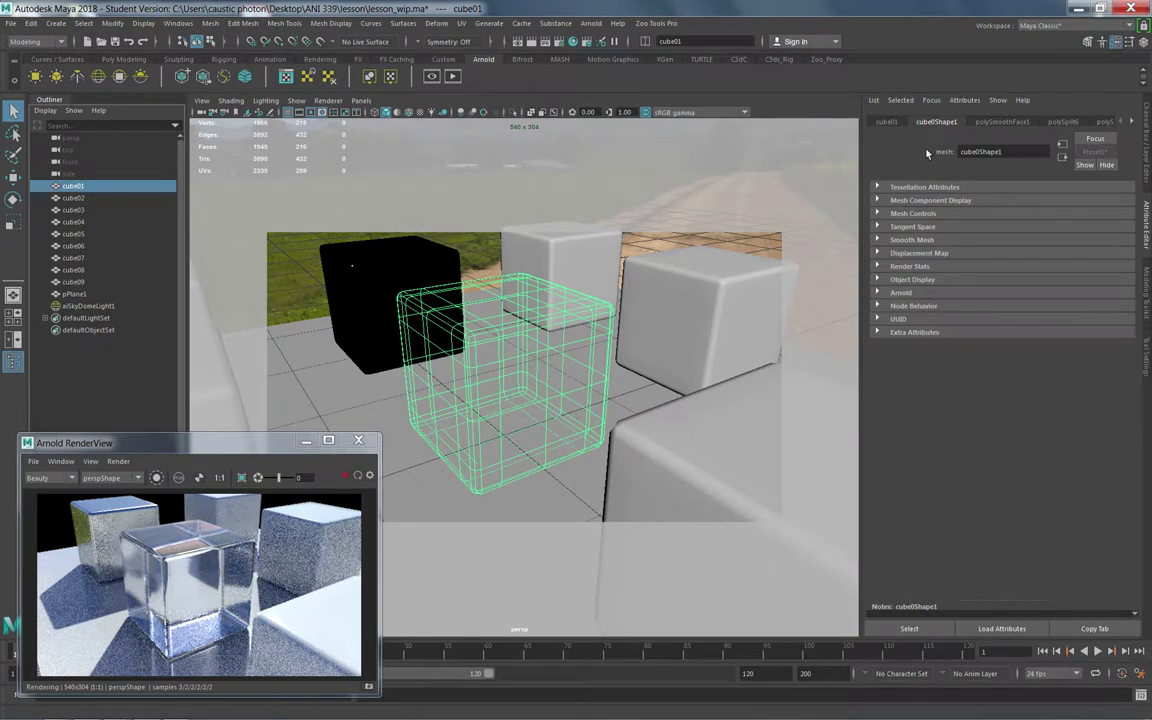
{"action": "left_click", "coordinate": [899, 292]}
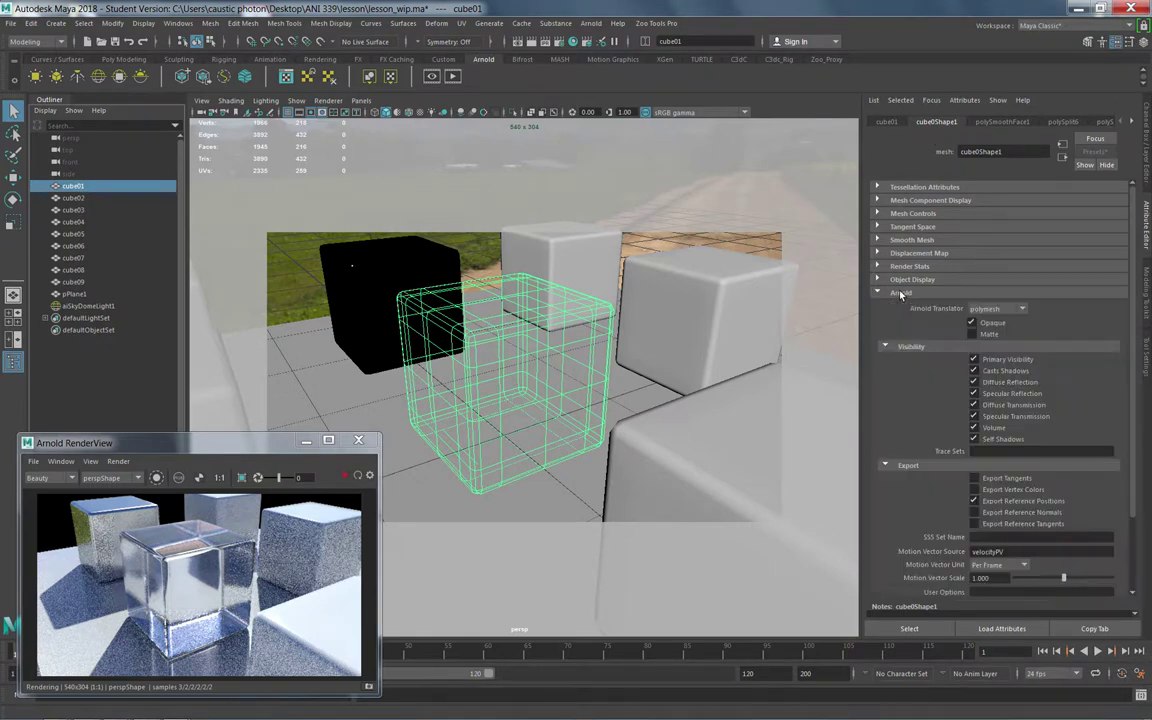
{"action": "left_click", "coordinate": [973, 323]}
{"action": "left_click", "coordinate": [1132, 121]}
{"action": "left_click", "coordinate": [1132, 121]}
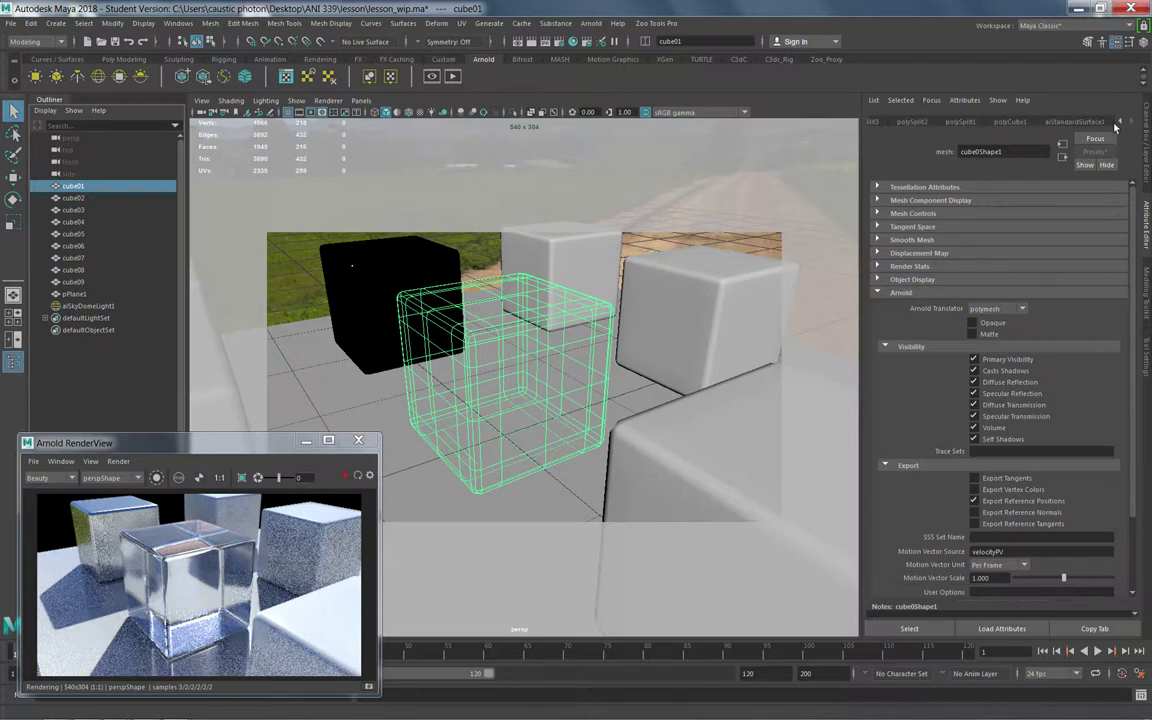
{"action": "left_click", "coordinate": [1067, 122]}
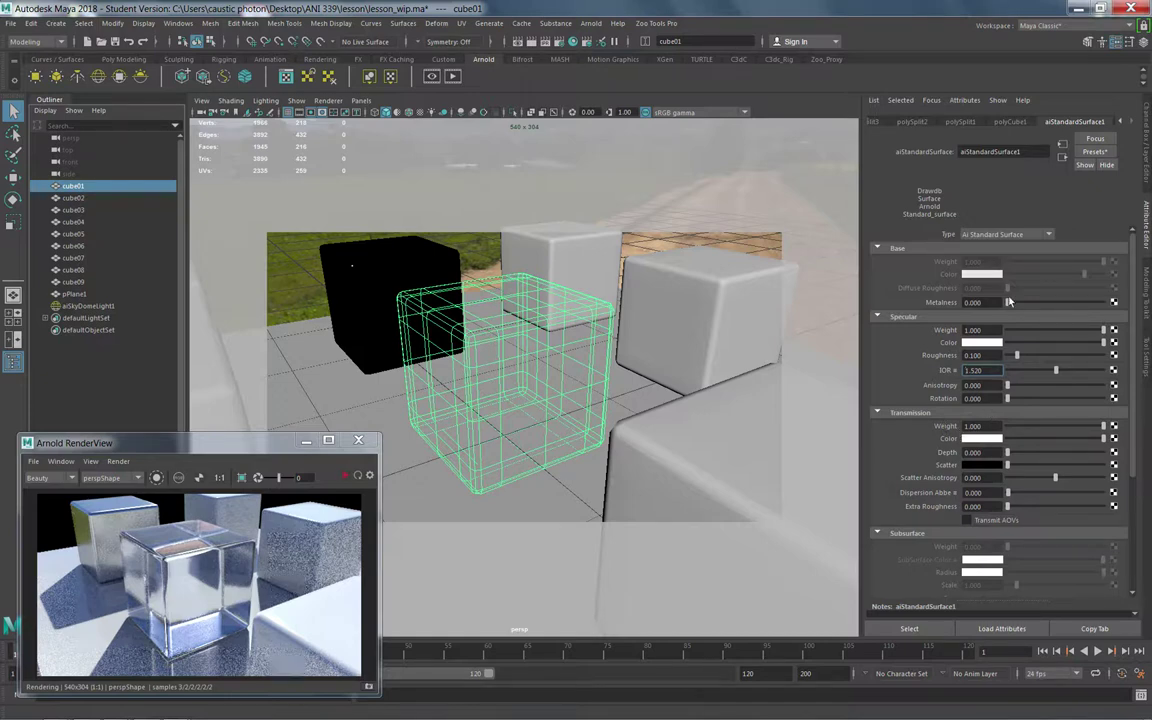
- Set cube01's transmission colour and scatter colour to cyan
{"action": "left_click", "coordinate": [978, 439]}
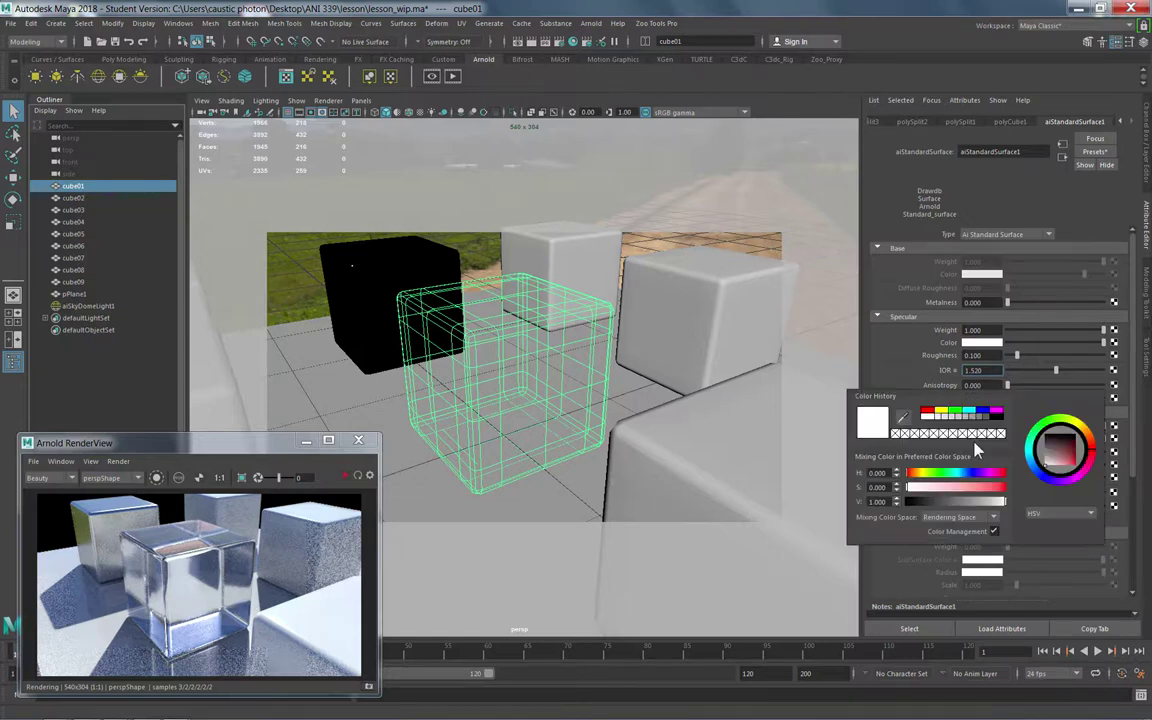
{"action": "left_click", "coordinate": [1054, 462]}
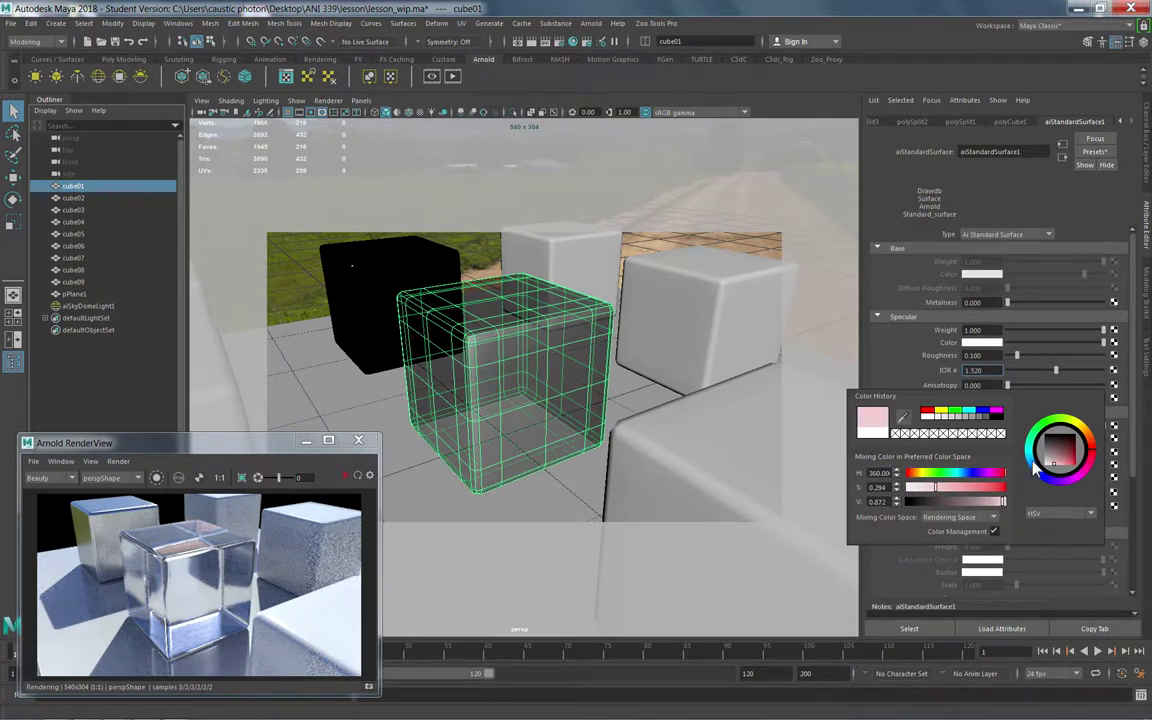
{"action": "left_click_drag", "start_coordinate": [1036, 469], "coordinate": [1074, 468]}
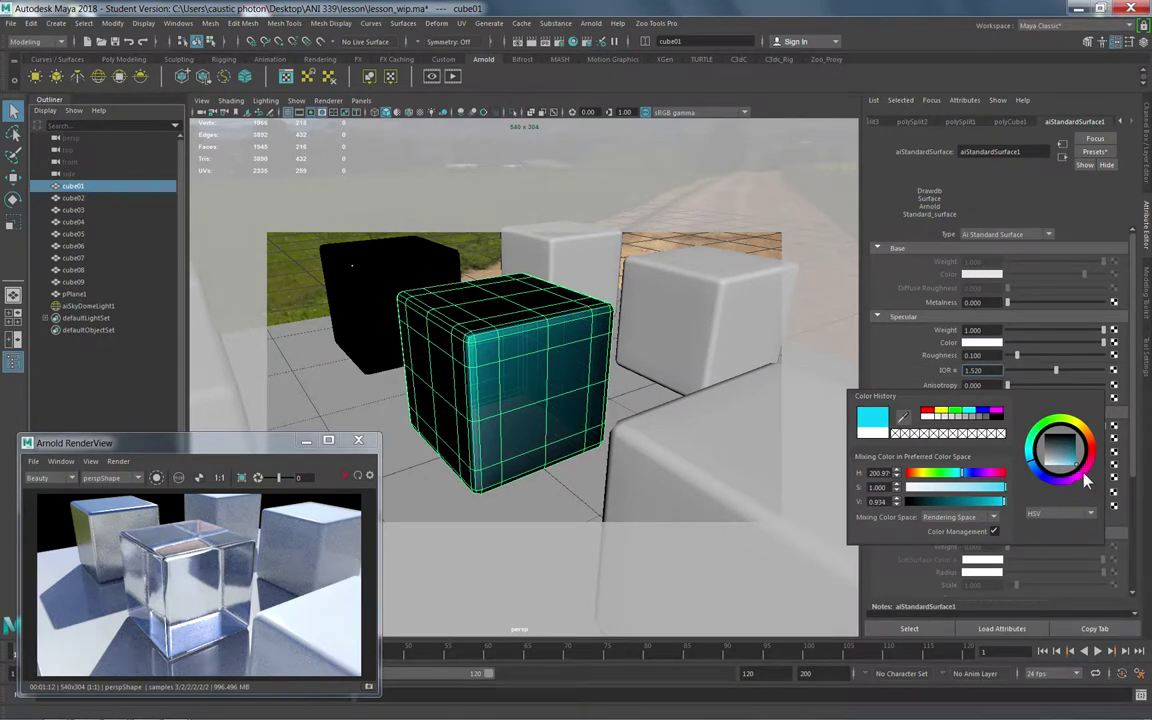
{"action": "left_click", "coordinate": [1033, 466]}
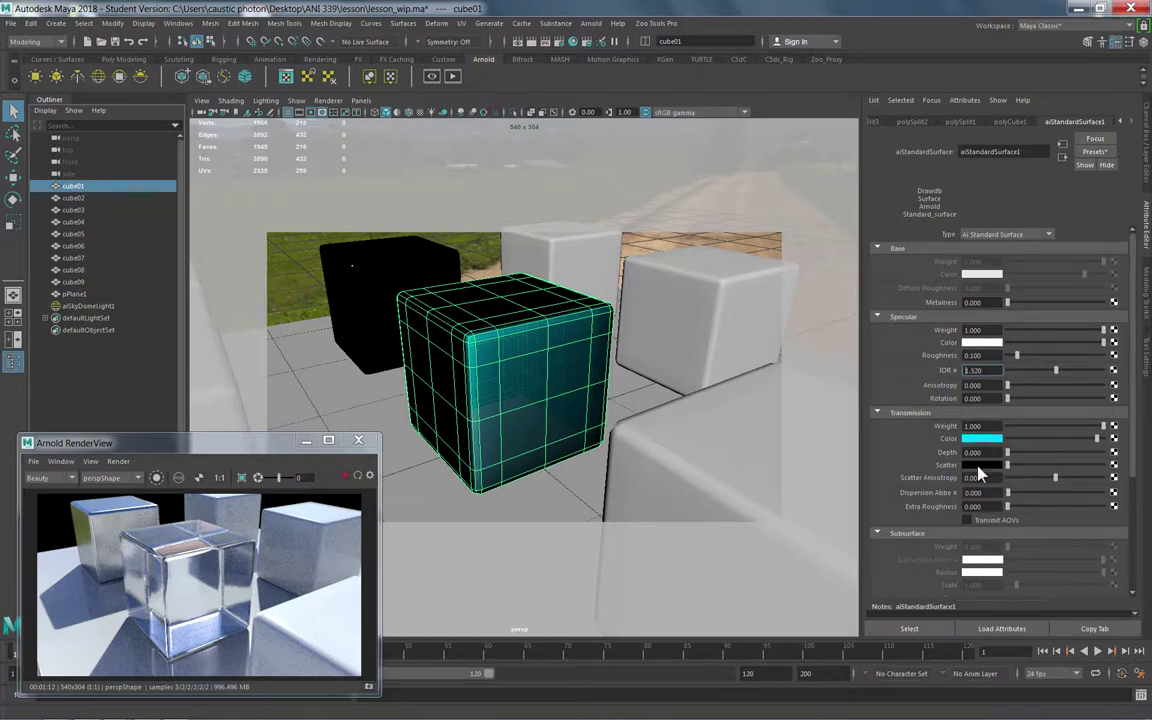
{"action": "left_click", "coordinate": [986, 466]}
{"action": "left_click", "coordinate": [899, 457]}
- Crop the render around the glass cube and refresh it to show cyan-tinted glass
{"action": "left_click", "coordinate": [241, 479]}
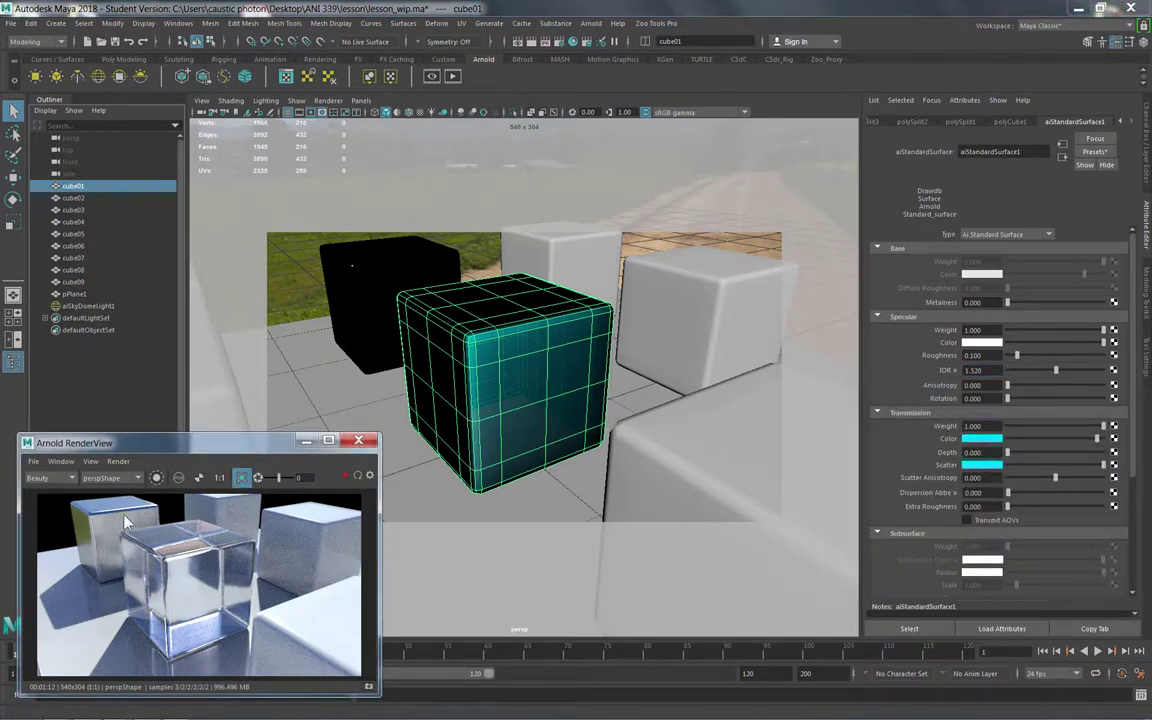
{"action": "left_click_drag", "start_coordinate": [115, 519], "coordinate": [257, 675]}
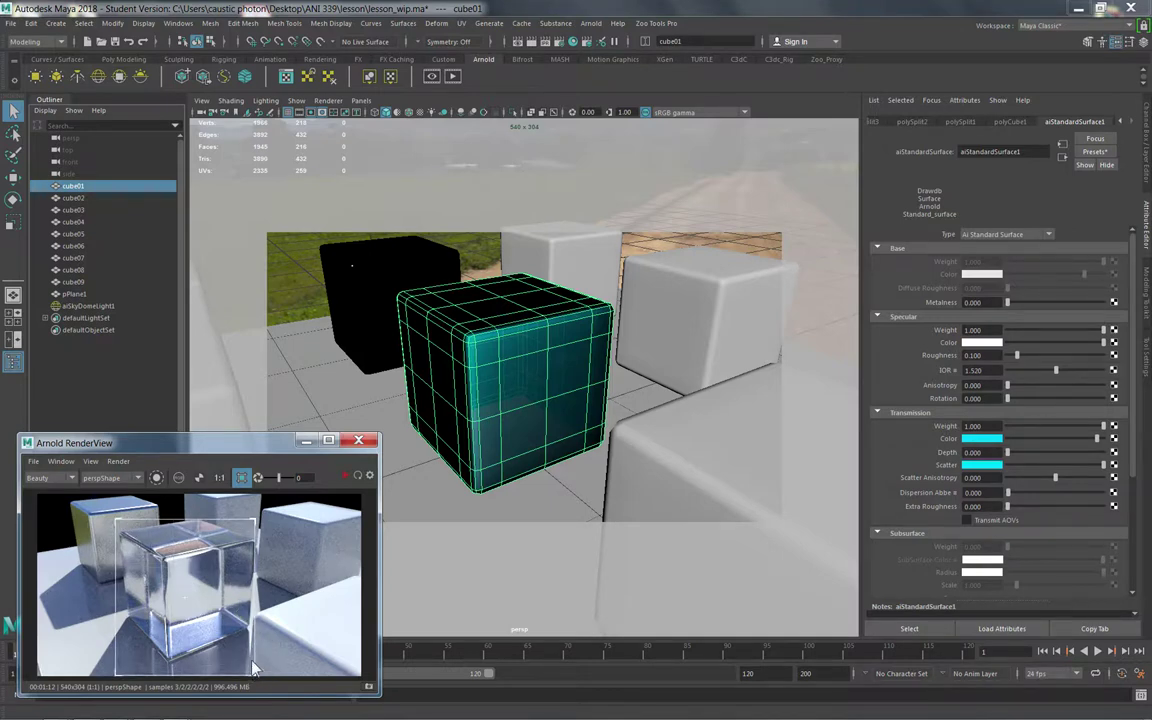
{"action": "left_click", "coordinate": [118, 461]}
{"action": "left_click", "coordinate": [143, 498]}
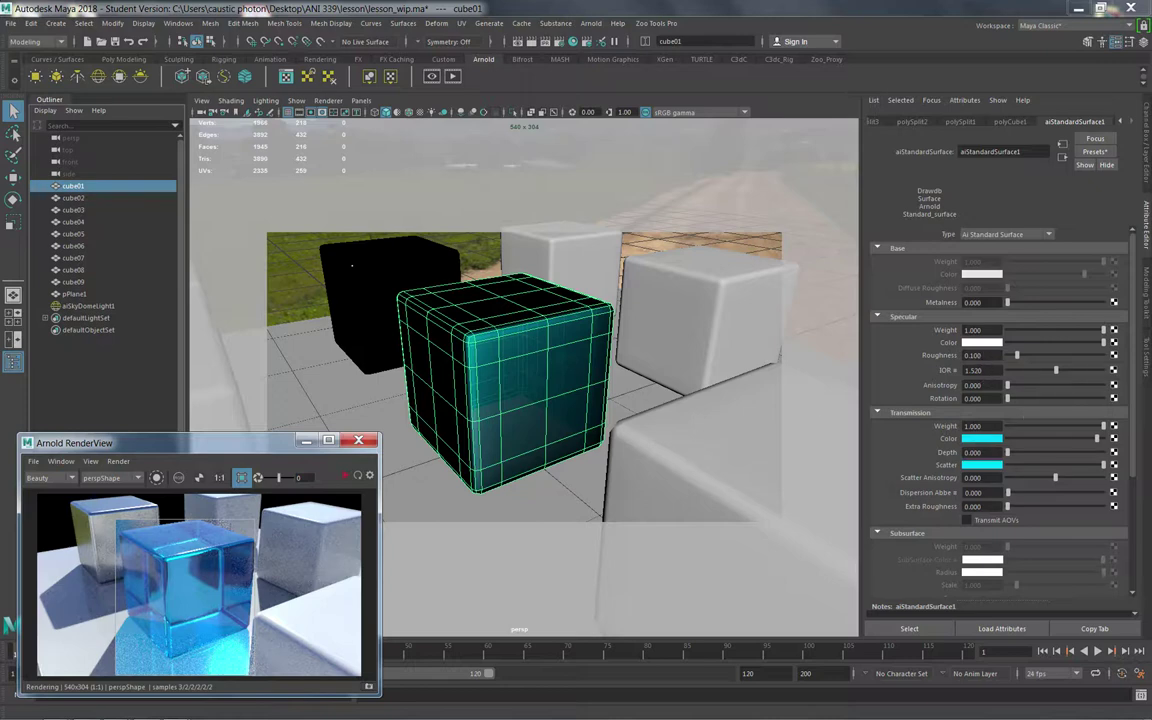
- Set the glass cube's specular roughness to 0.25 and refresh the render for frosted glass
{"action": "left_click", "coordinate": [975, 355]}
{"action": "left_click_drag", "start_coordinate": [966, 355], "coordinate": [1018, 361]}
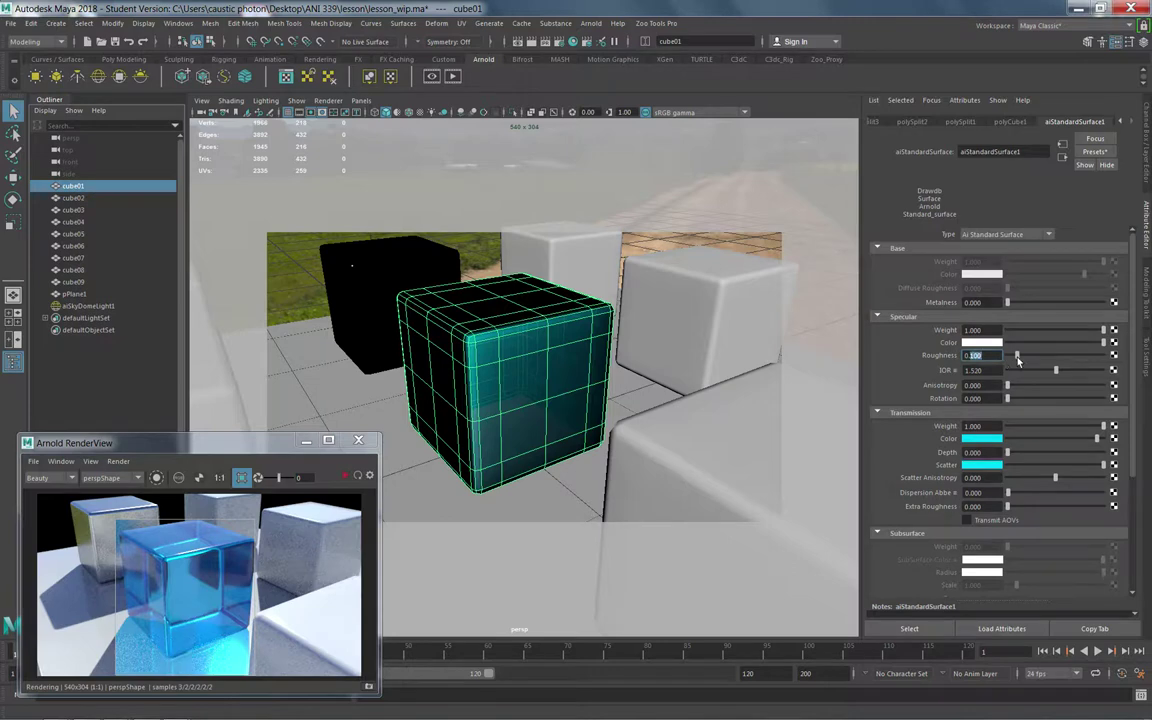
{"action": "type", "text": "0.25"}
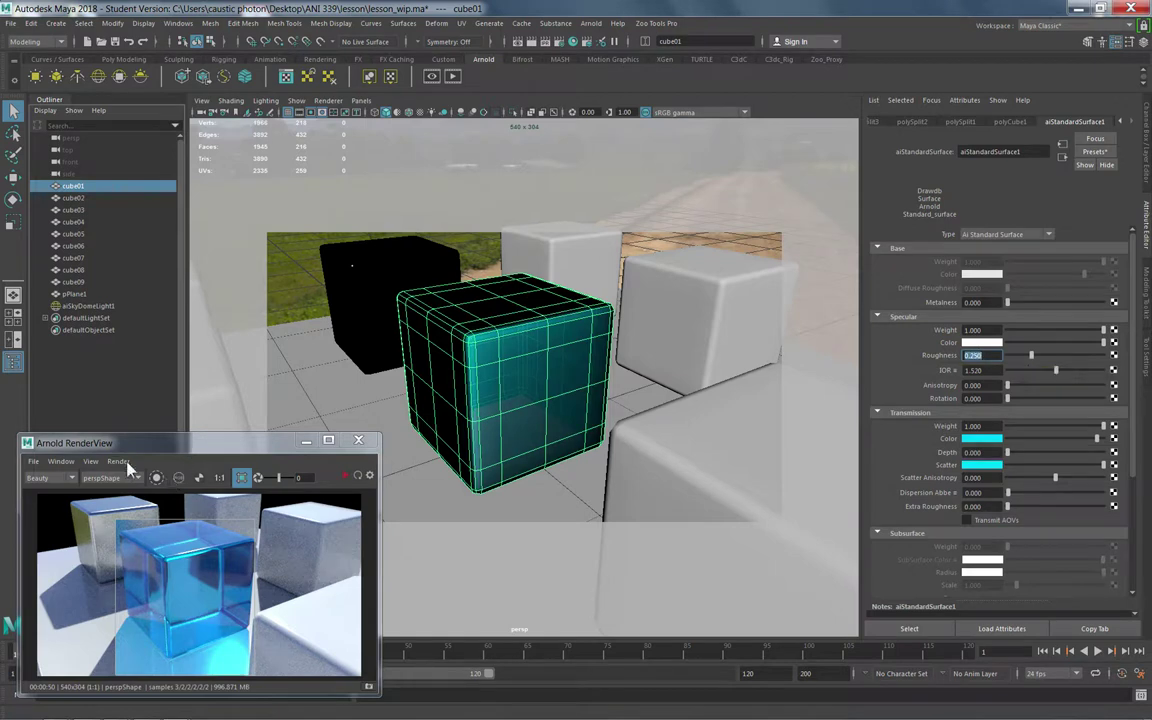
{"action": "left_click", "coordinate": [128, 466]}
{"action": "left_click", "coordinate": [148, 495]}
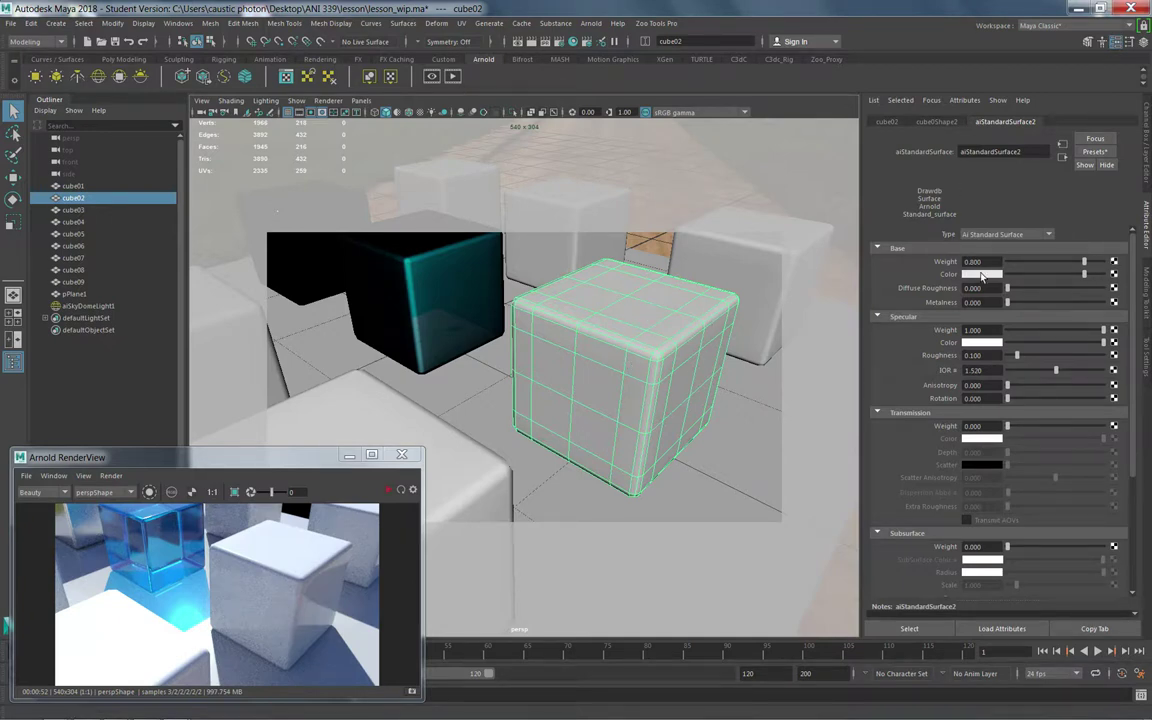
- Give cube02 base weight 1, a saturated orange base colour, and specular roughness 0.6
{"action": "left_click", "coordinate": [1103, 261]}
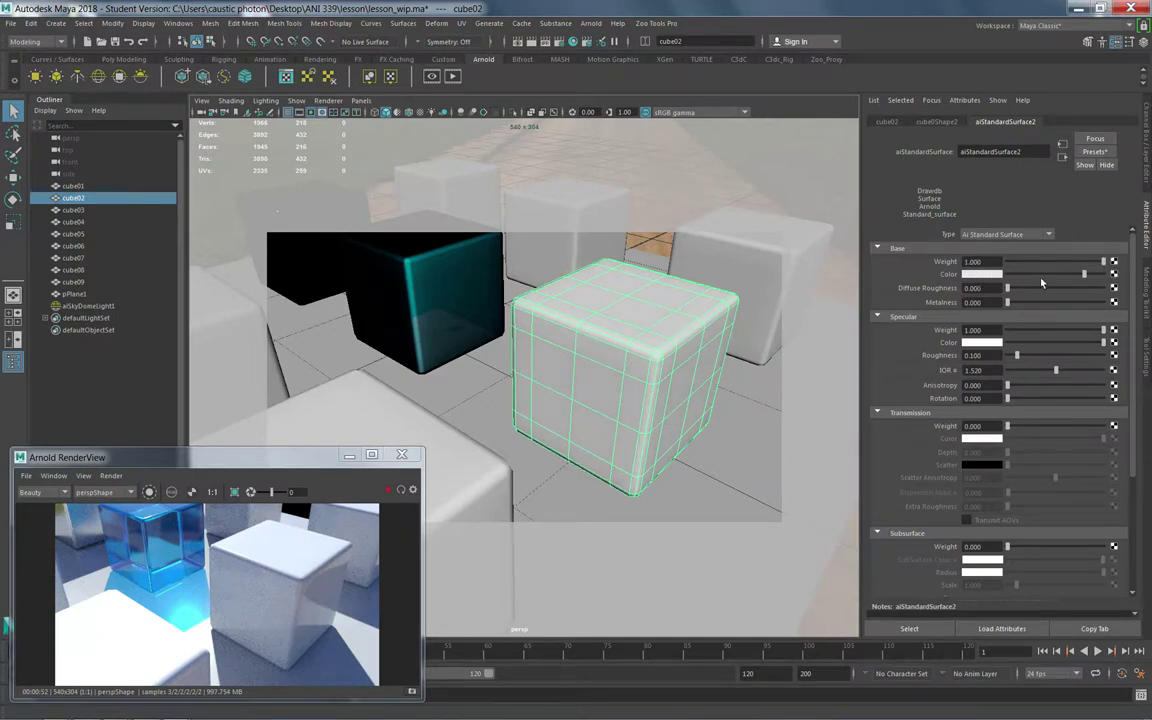
{"action": "left_click", "coordinate": [990, 276]}
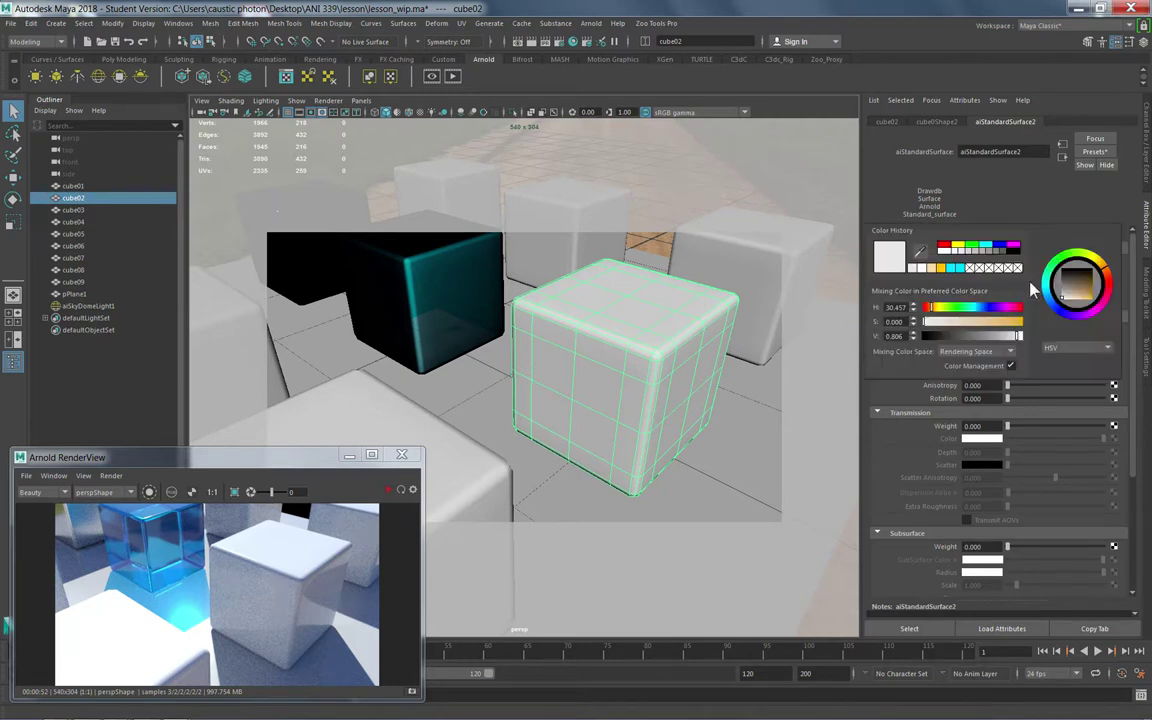
{"action": "left_click", "coordinate": [1105, 285]}
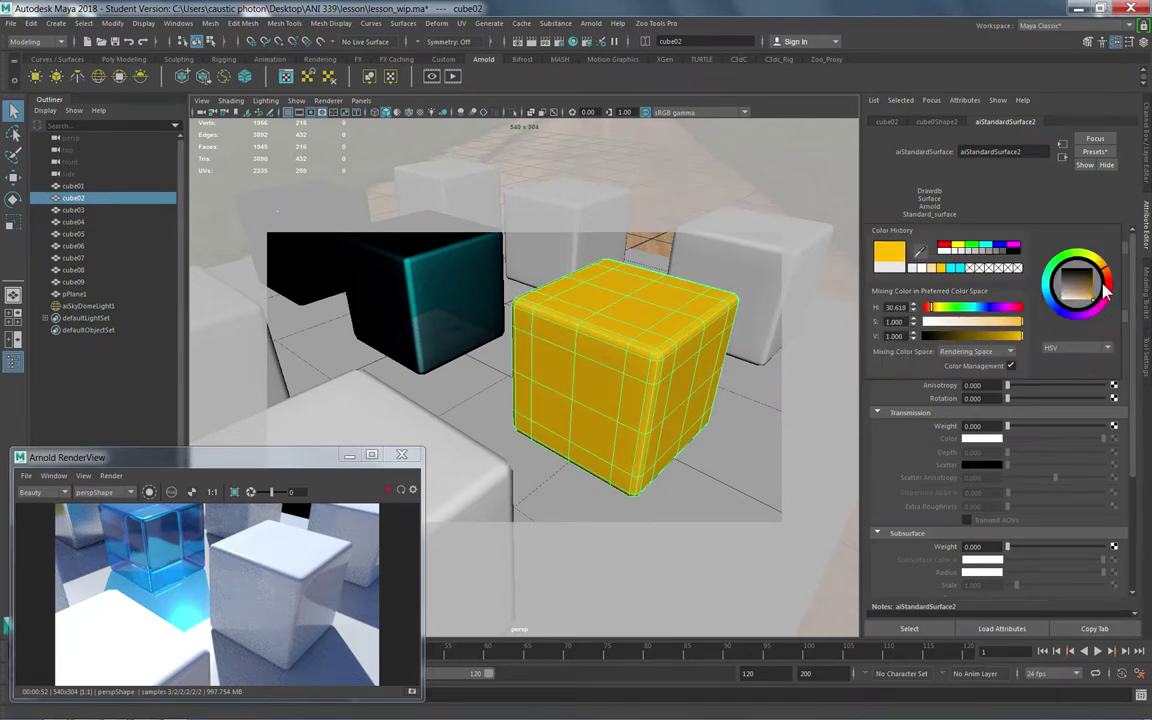
{"action": "left_click_drag", "start_coordinate": [1105, 285], "coordinate": [1106, 280]}
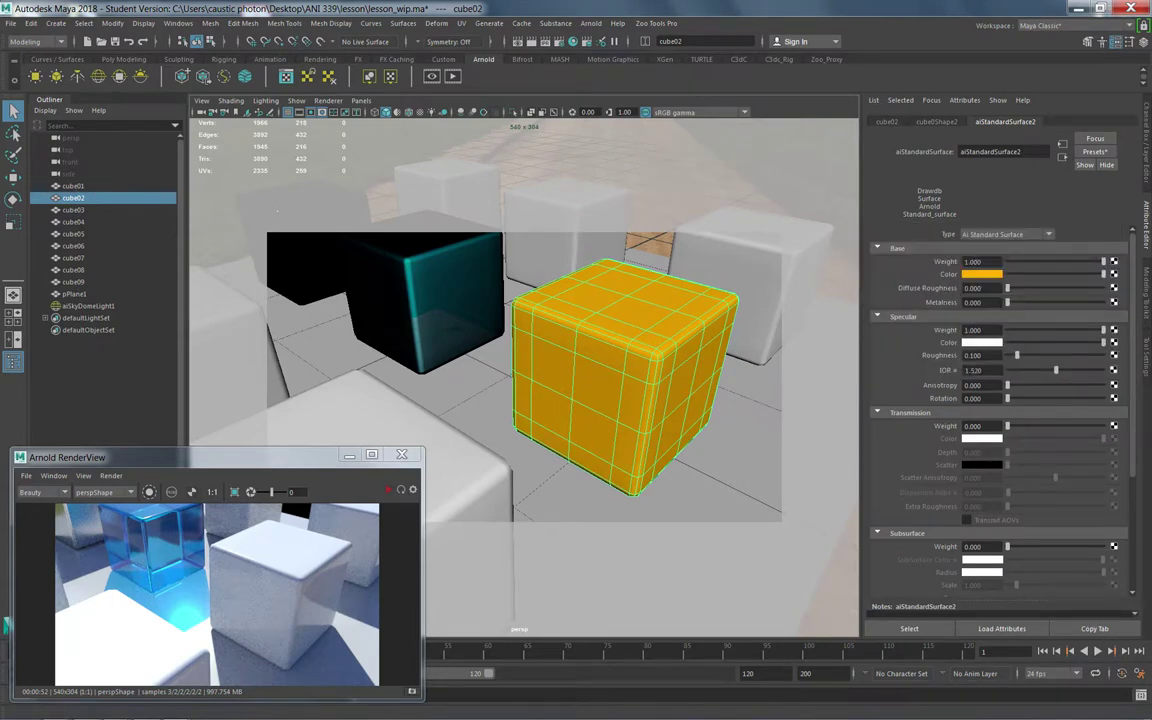
{"action": "left_click_drag", "start_coordinate": [964, 355], "coordinate": [1009, 360]}
{"action": "type", "text": "0.6"}
{"action": "key", "text": "Return"}
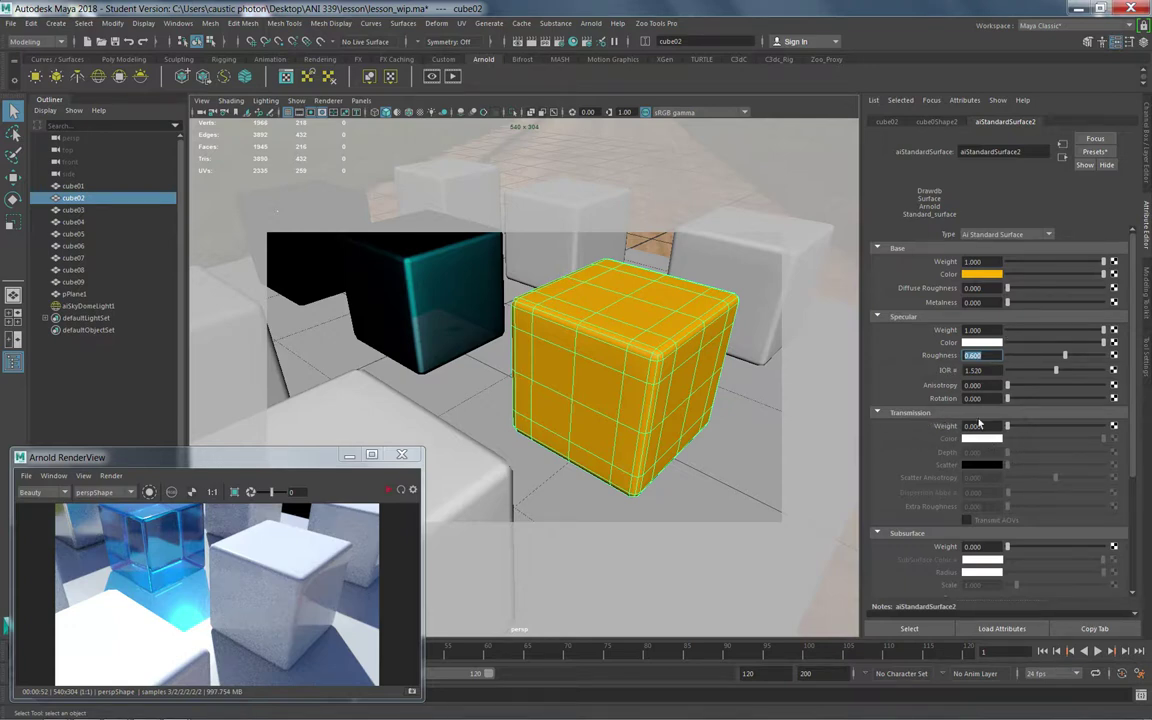
- Set cube02's subsurface weight to 1 and its subsurface colour to saturated orange
{"action": "scroll", "coordinate": [932, 420], "scroll_direction": "down", "scroll_amount": 3}
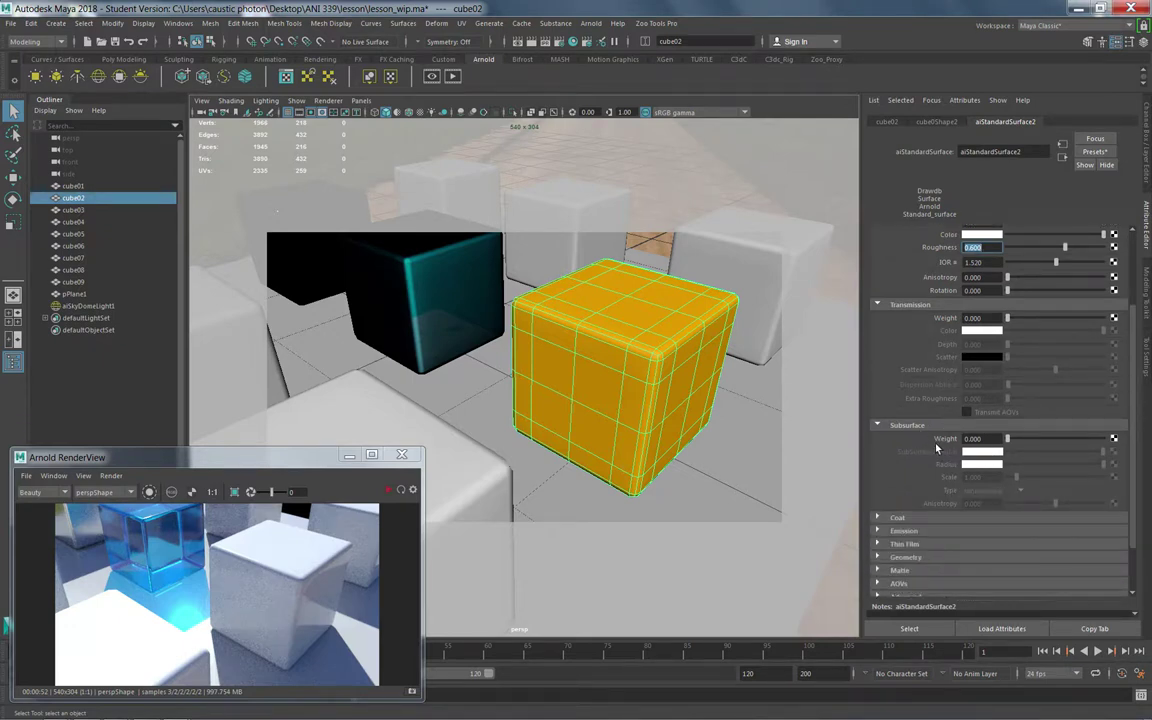
{"action": "left_click", "coordinate": [1096, 439]}
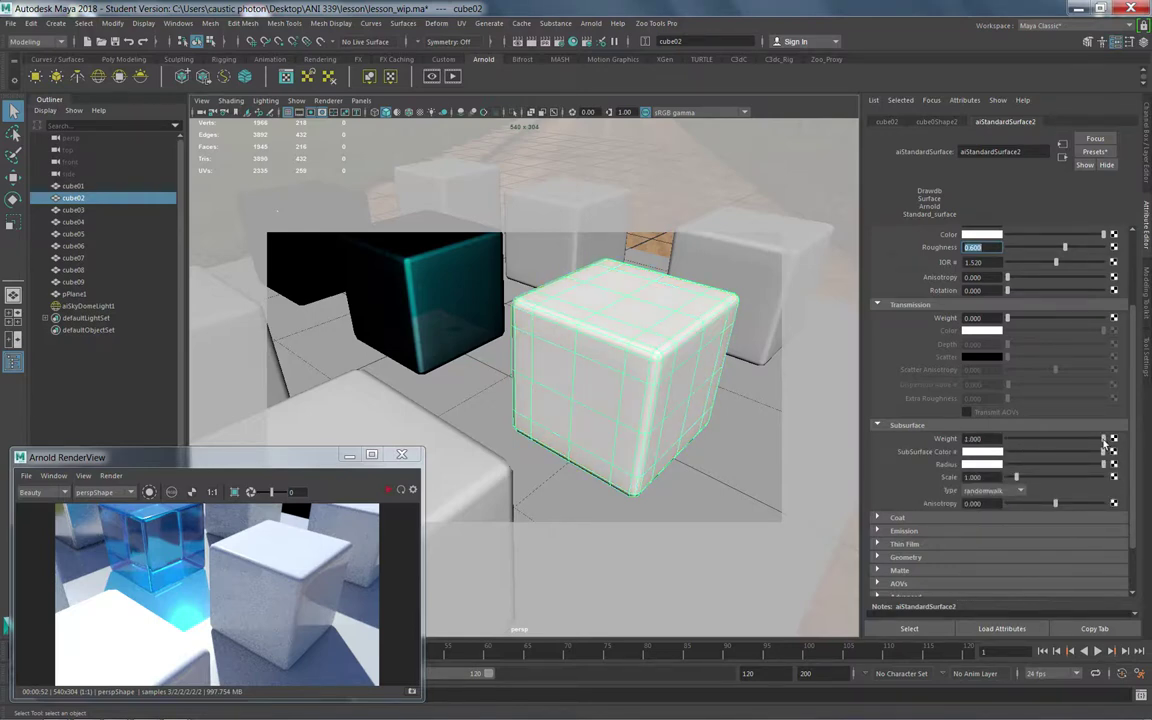
{"action": "left_click", "coordinate": [976, 452]}
{"action": "left_click", "coordinate": [988, 454]}
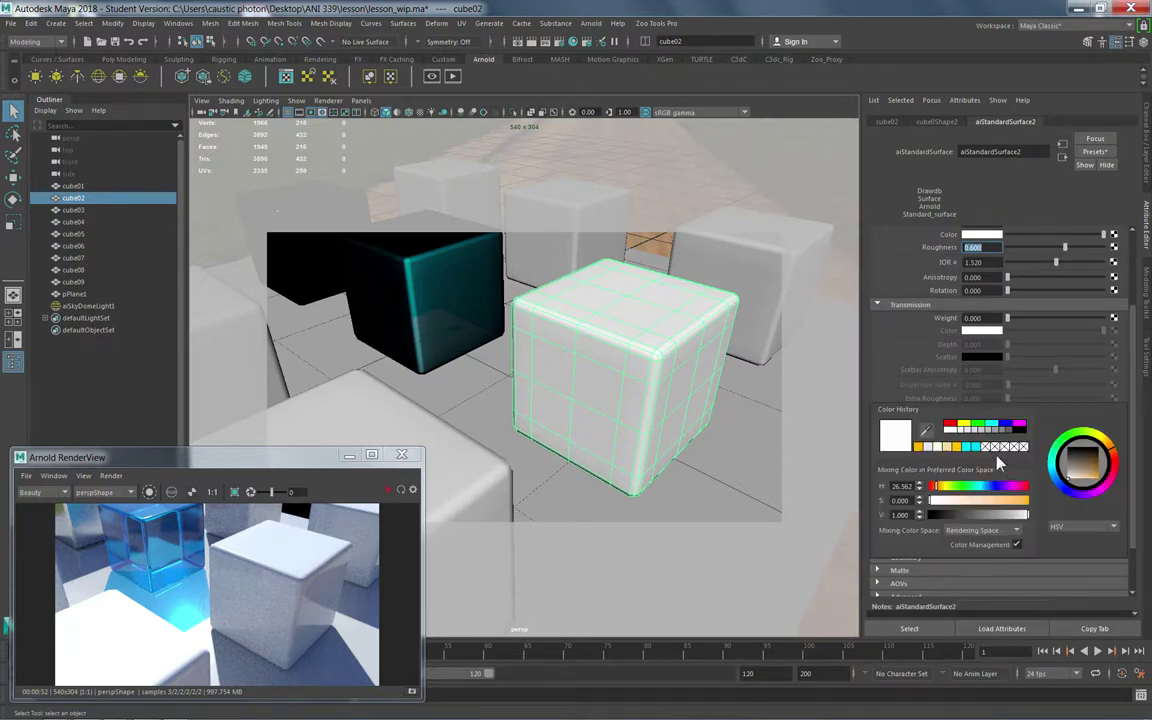
{"action": "left_click", "coordinate": [1097, 484]}
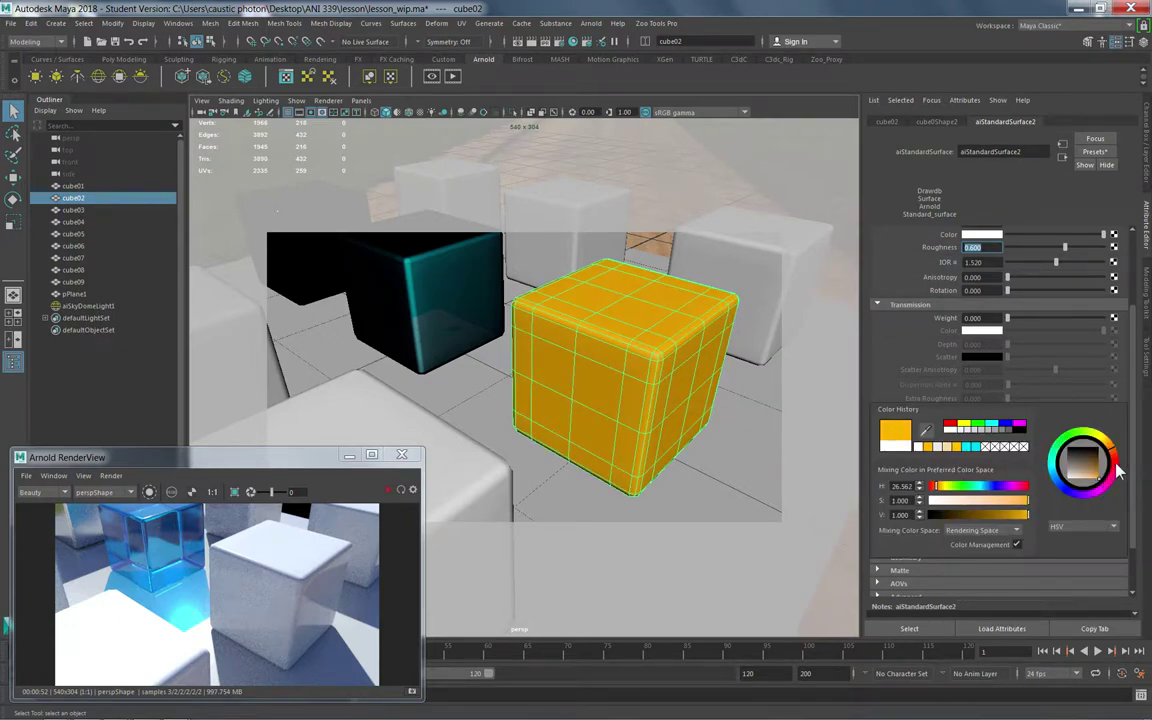
{"action": "left_click_drag", "start_coordinate": [1118, 472], "coordinate": [1116, 456]}
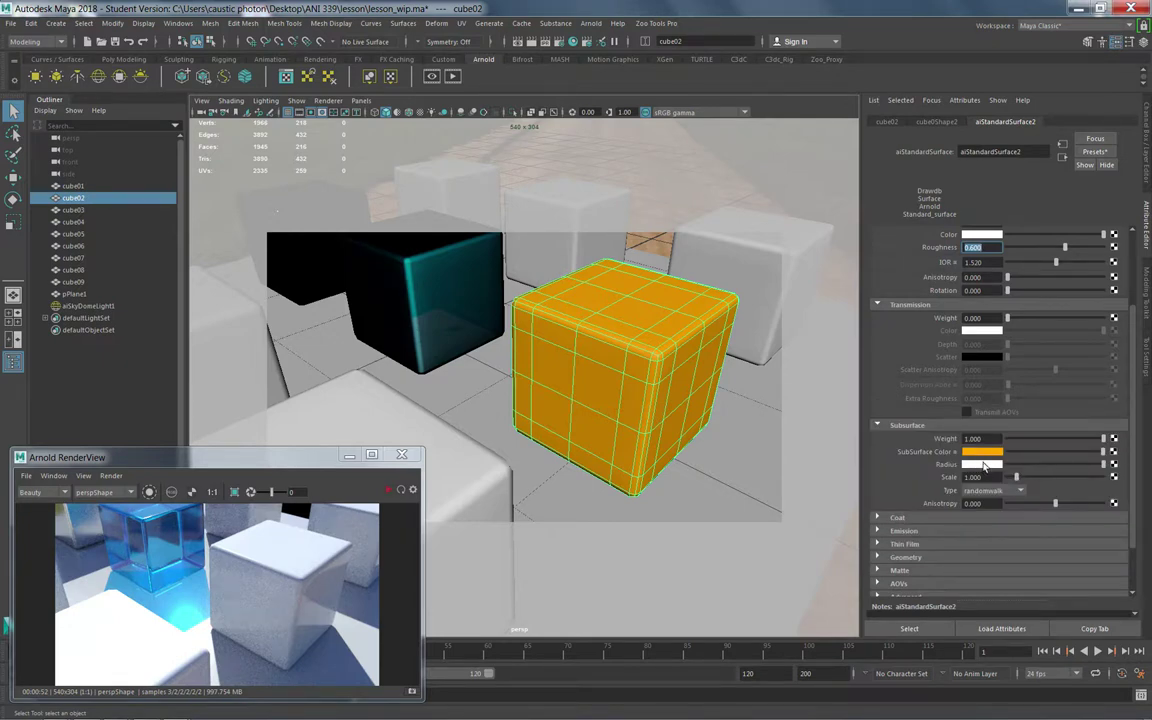
- Make the subsurface radius orange, set scale to 0.200, and keep the randomwalk type
{"action": "left_click", "coordinate": [985, 466]}
{"action": "left_click_drag", "start_coordinate": [1082, 487], "coordinate": [1092, 500]}
{"action": "left_click", "coordinate": [973, 477]}
{"action": "type", "text": "0.2"}
{"action": "key", "text": "Return"}
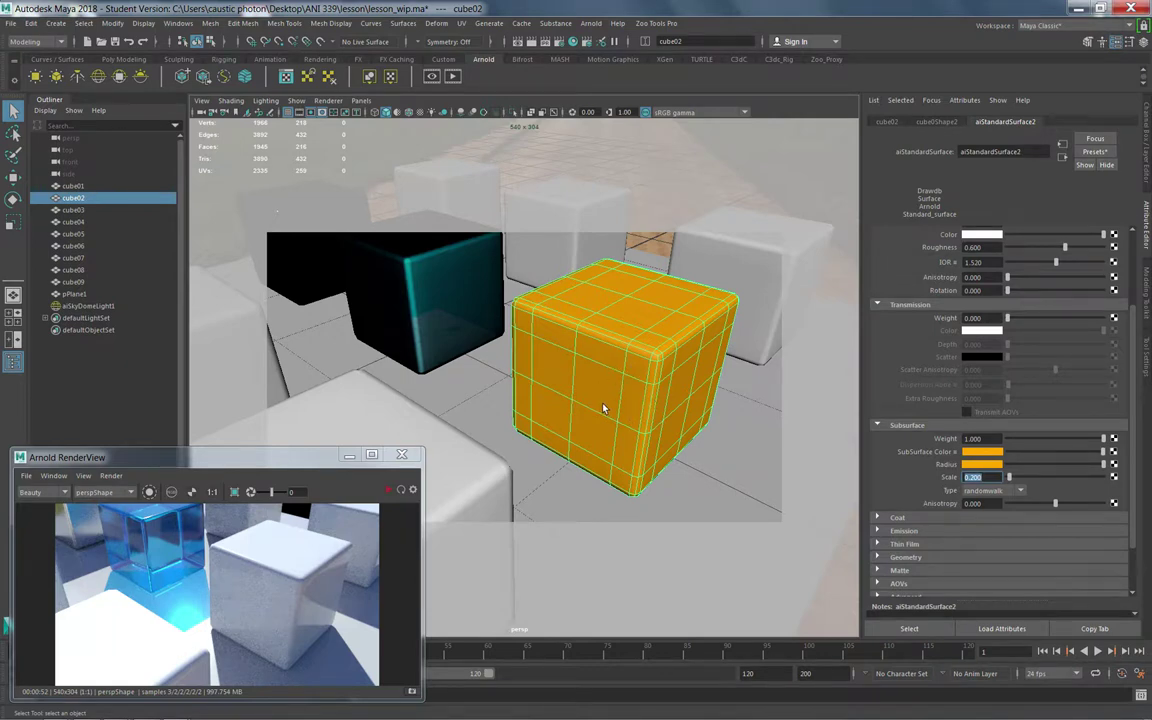
{"action": "left_click", "coordinate": [985, 490]}
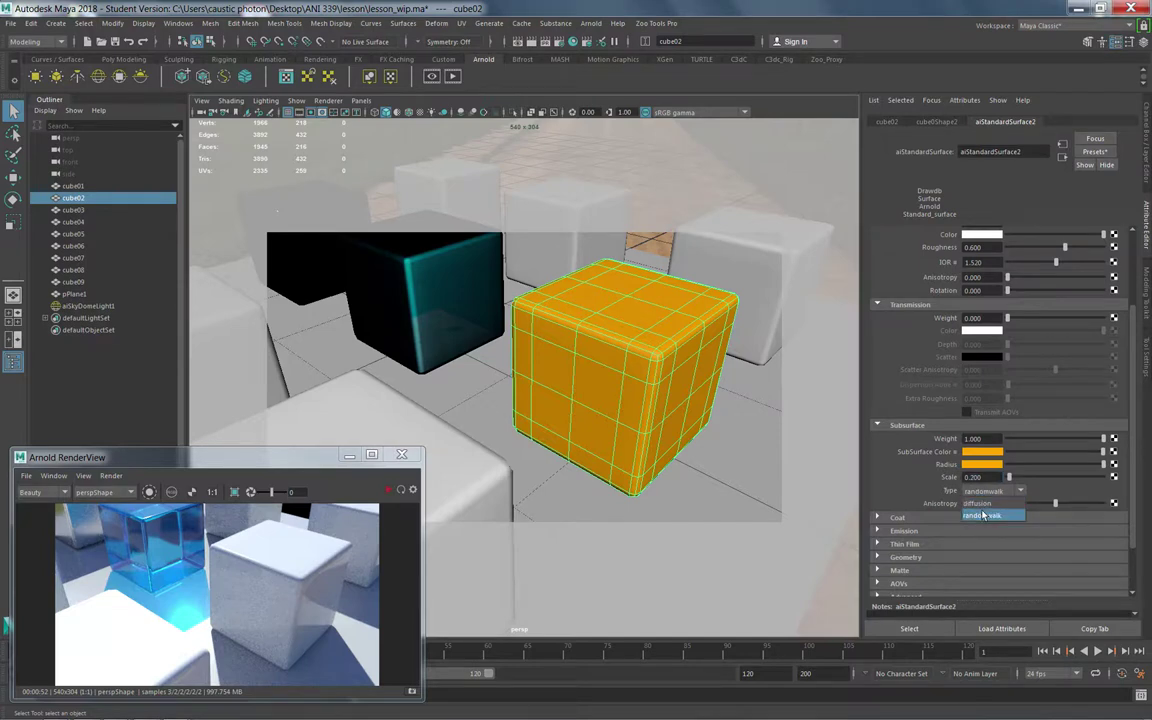
{"action": "left_click", "coordinate": [982, 514]}
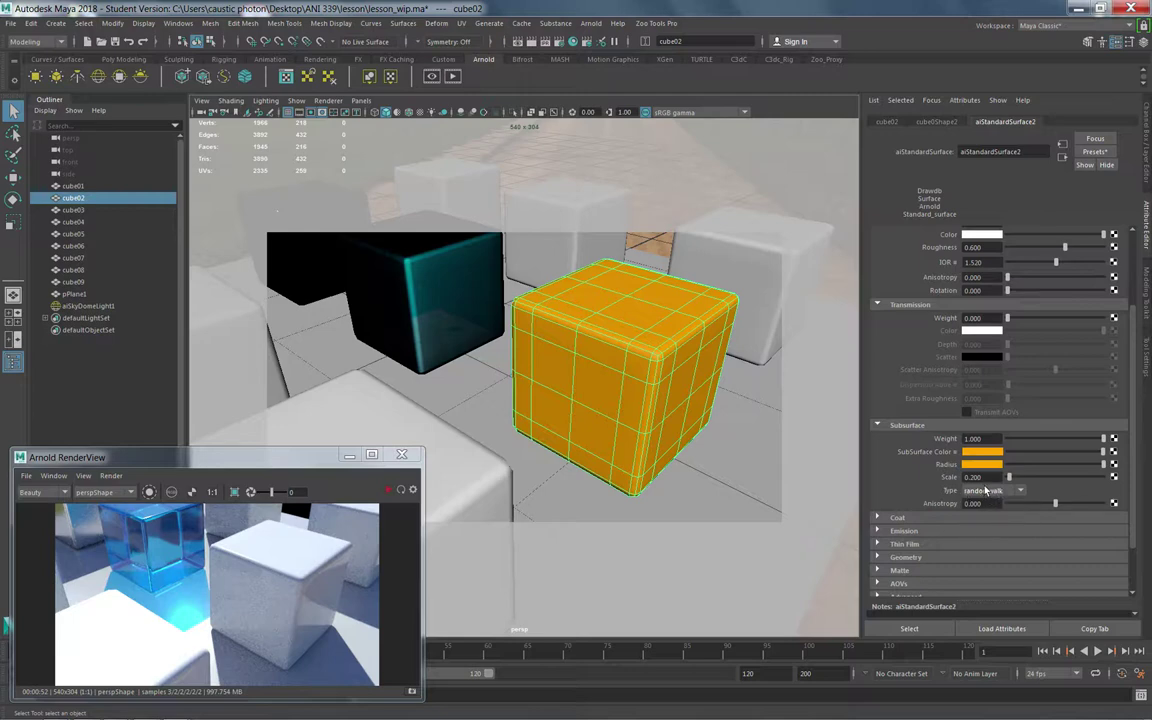
- Crop the Arnold RenderView to a region around the orange cube and run IPR on it
{"action": "left_click", "coordinate": [234, 491]}
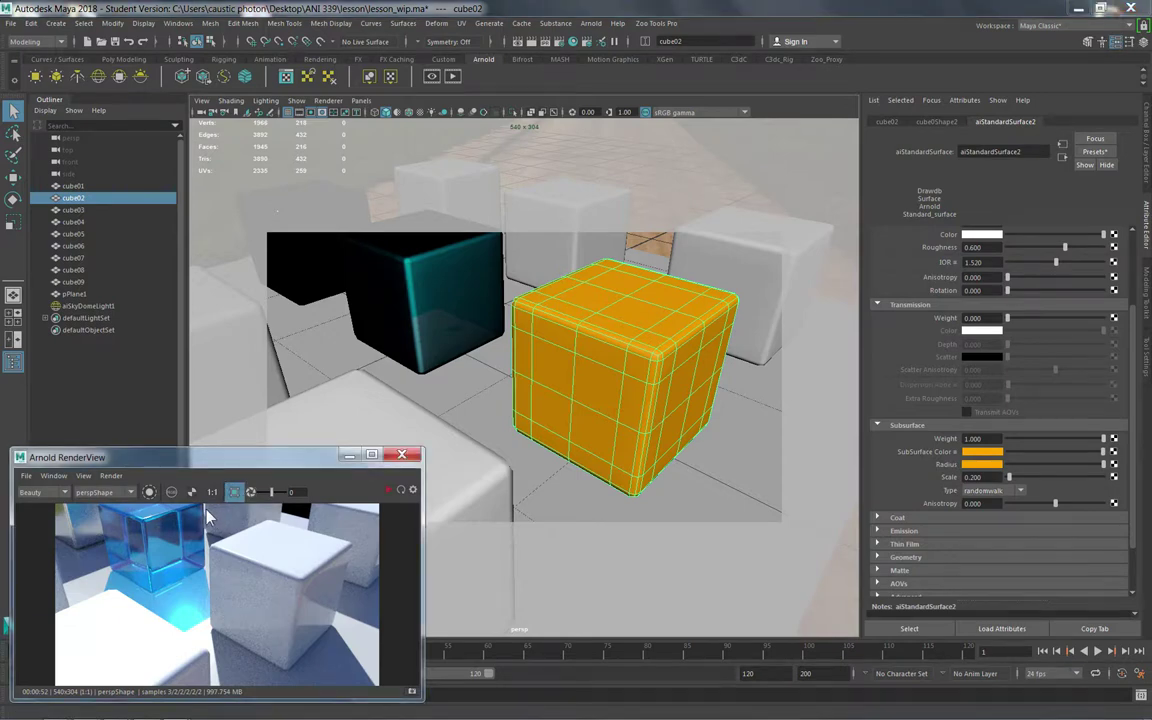
{"action": "left_click_drag", "start_coordinate": [208, 512], "coordinate": [352, 670]}
{"action": "left_click", "coordinate": [111, 476]}
{"action": "left_click", "coordinate": [124, 488]}
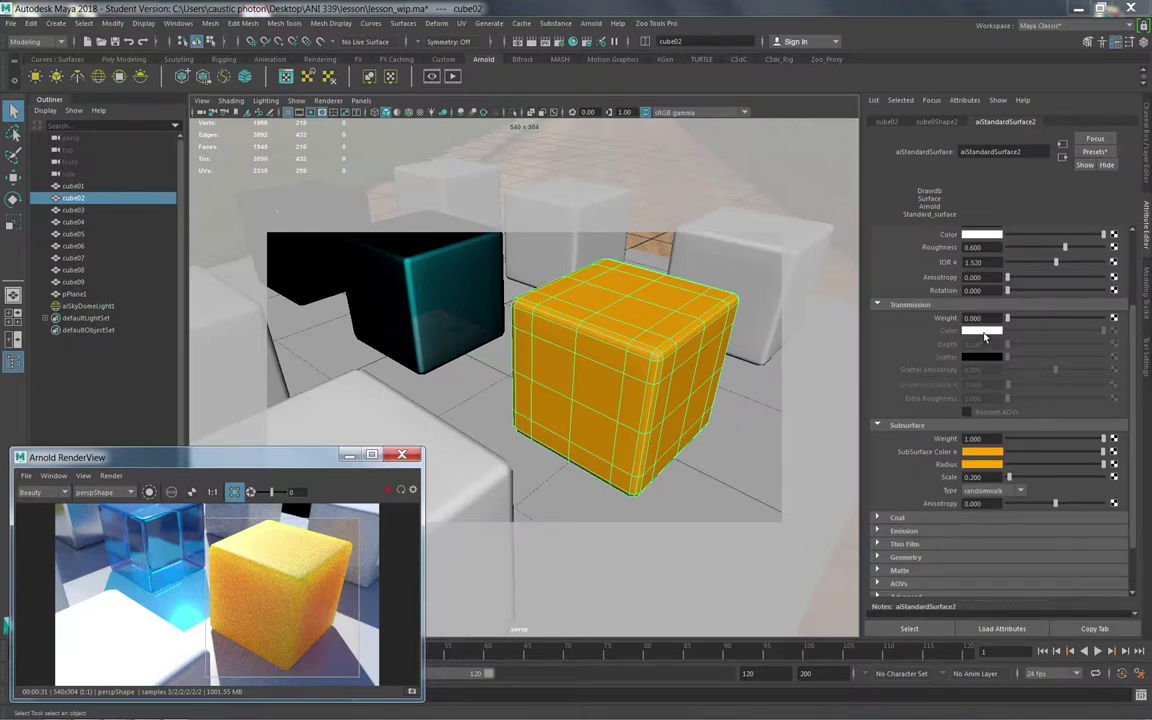
- Change cube02's specular colour from white to a pale peach
{"action": "scroll", "coordinate": [1010, 408], "scroll_direction": "up", "scroll_amount": 3}
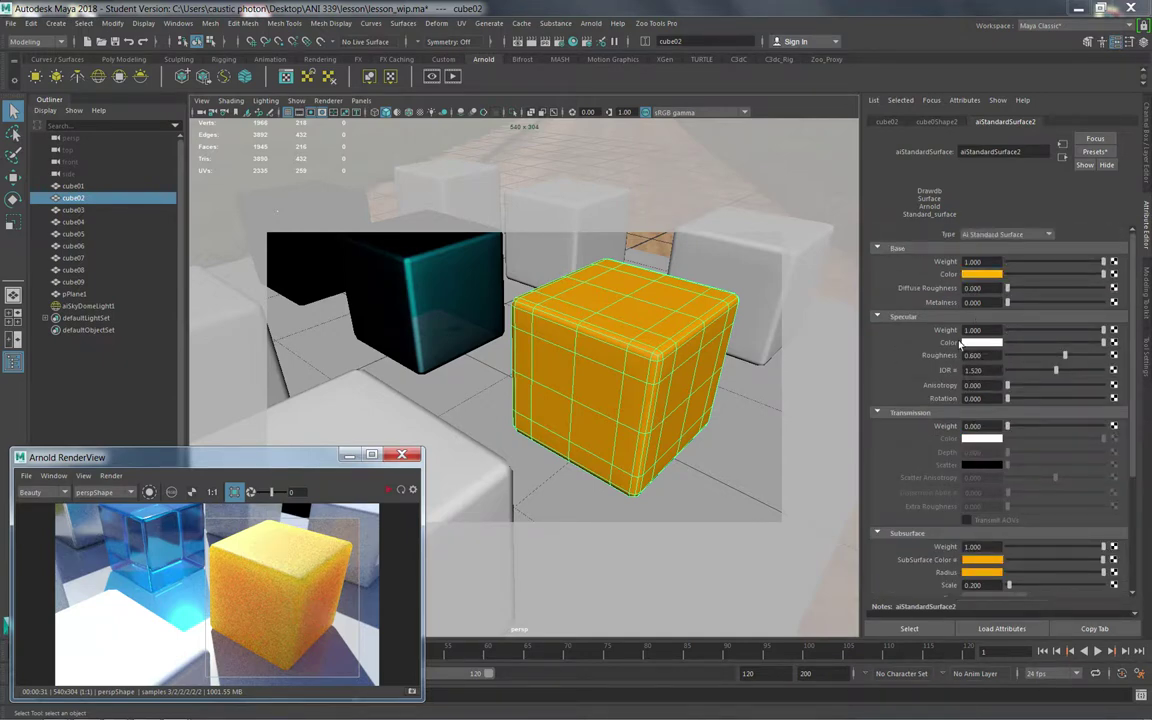
{"action": "left_click", "coordinate": [981, 274]}
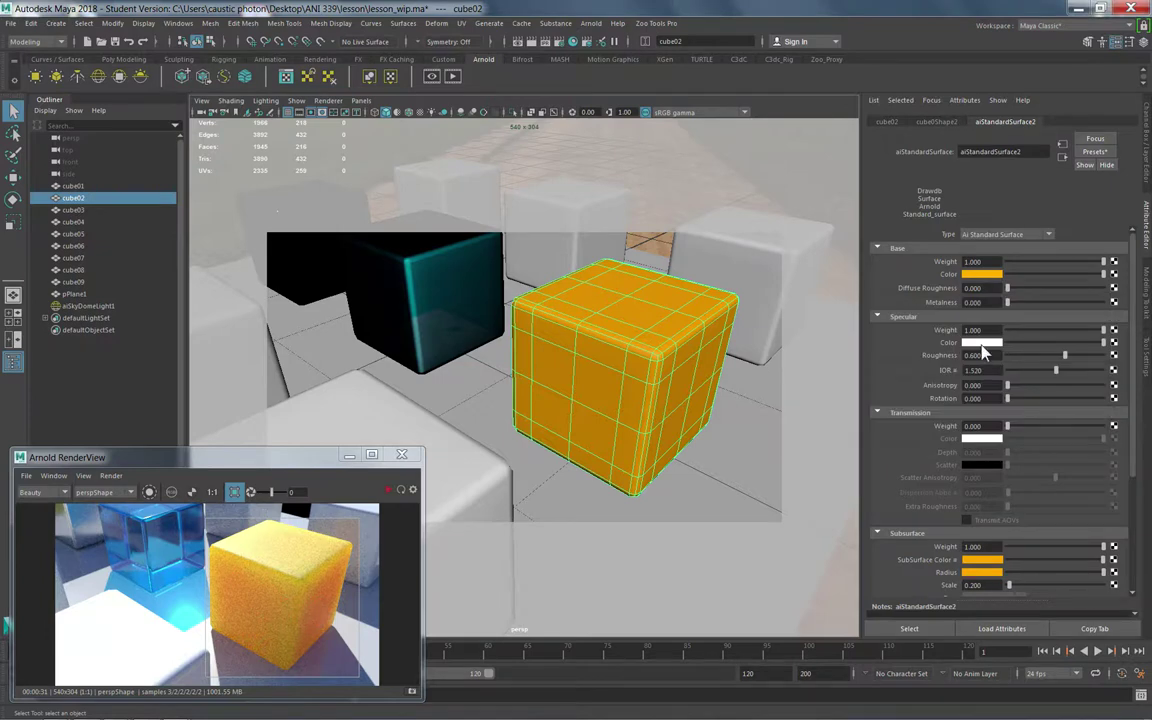
{"action": "left_click", "coordinate": [983, 274]}
{"action": "left_click", "coordinate": [1076, 367]}
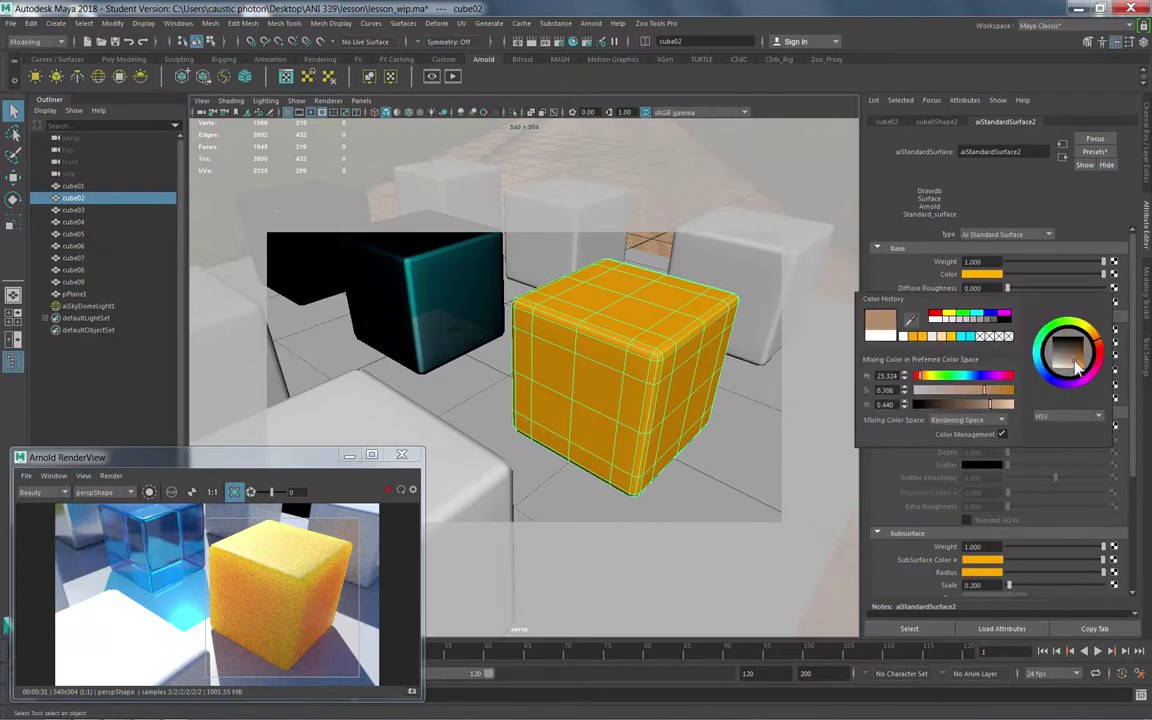
{"action": "left_click", "coordinate": [1080, 375]}
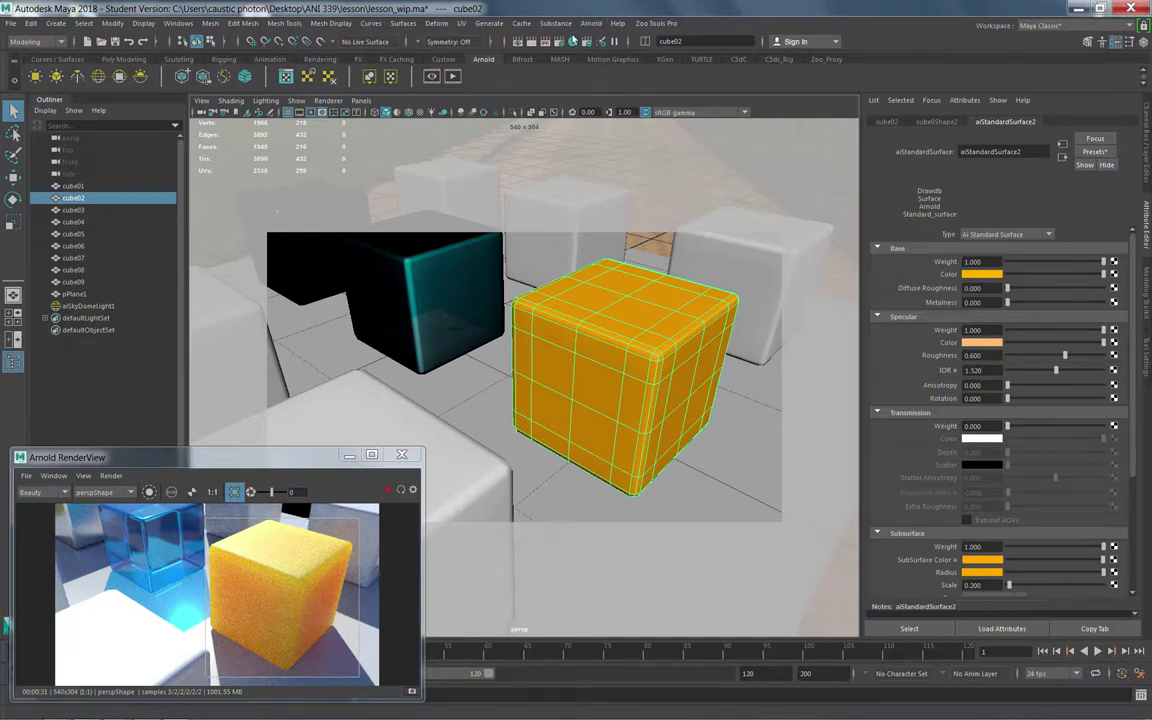
- Raise Arnold Ray Depth SSS samples to 10 and refresh the cube region render
{"action": "left_click", "coordinate": [549, 112]}
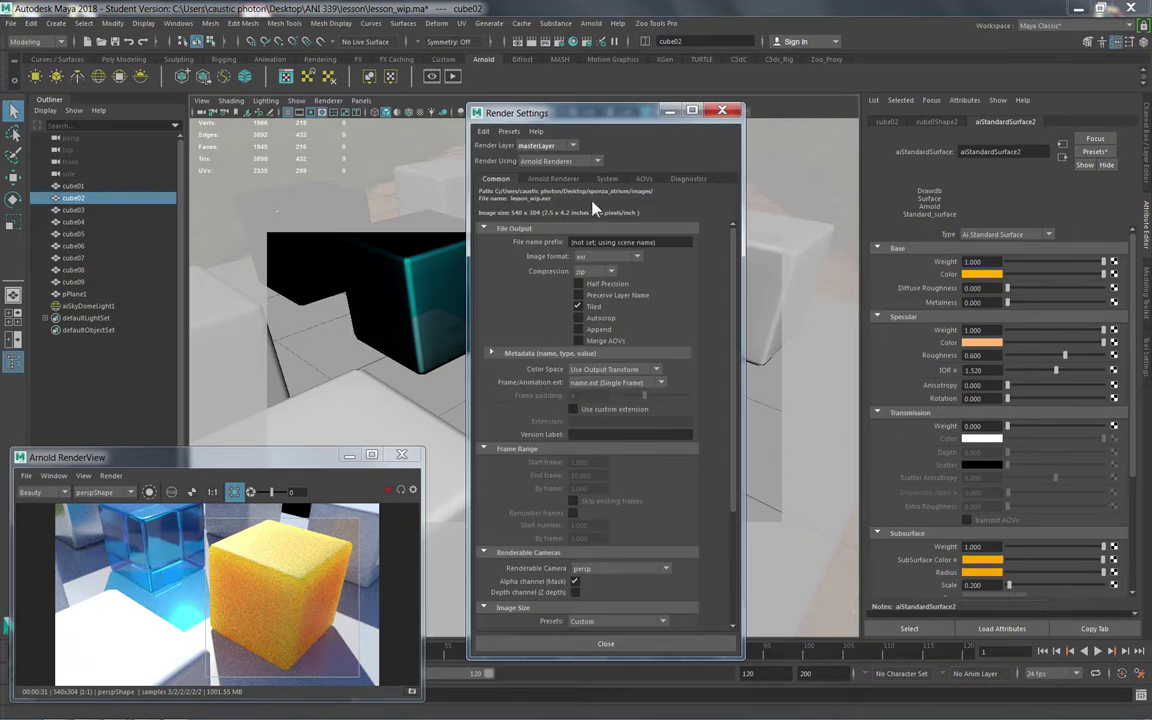
{"action": "left_click", "coordinate": [550, 180]}
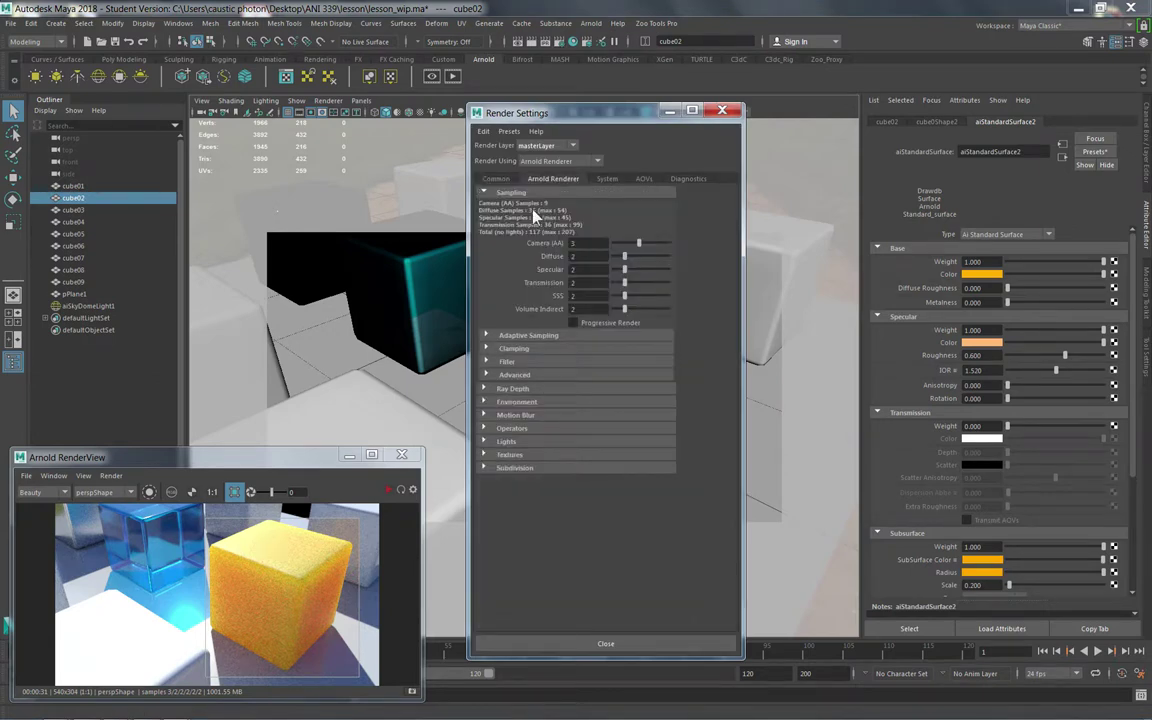
{"action": "left_click", "coordinate": [515, 390]}
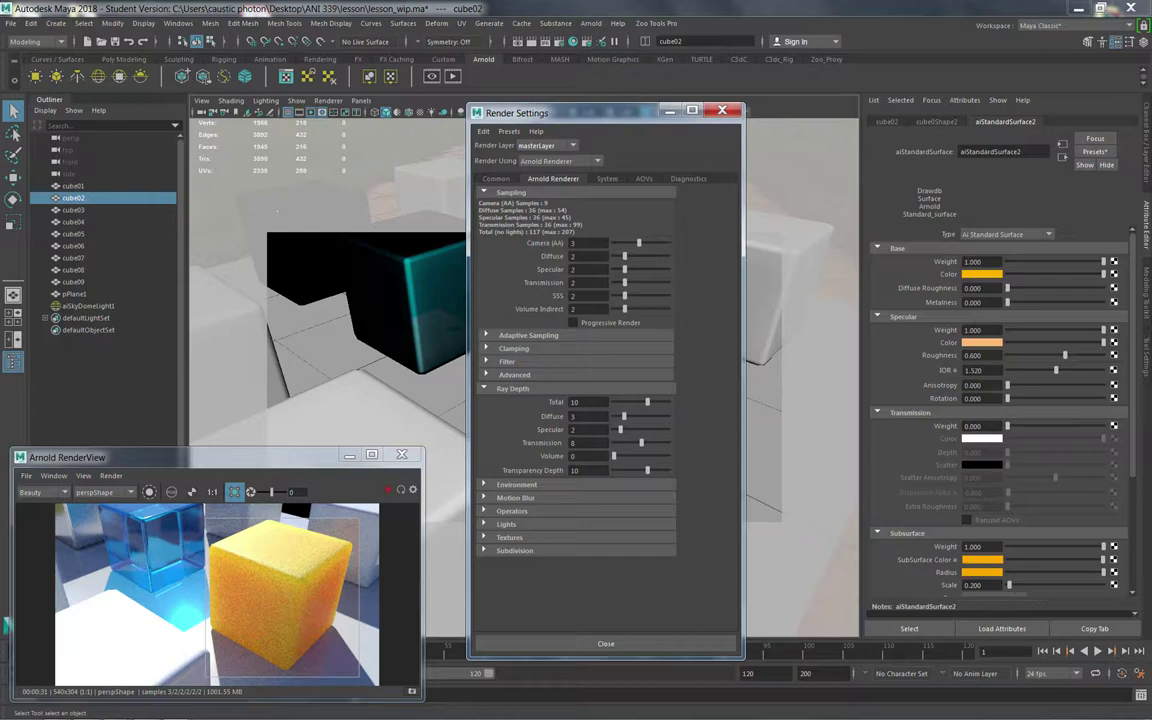
{"action": "left_click", "coordinate": [580, 296]}
{"action": "type", "text": "10"}
{"action": "key", "text": "Return"}
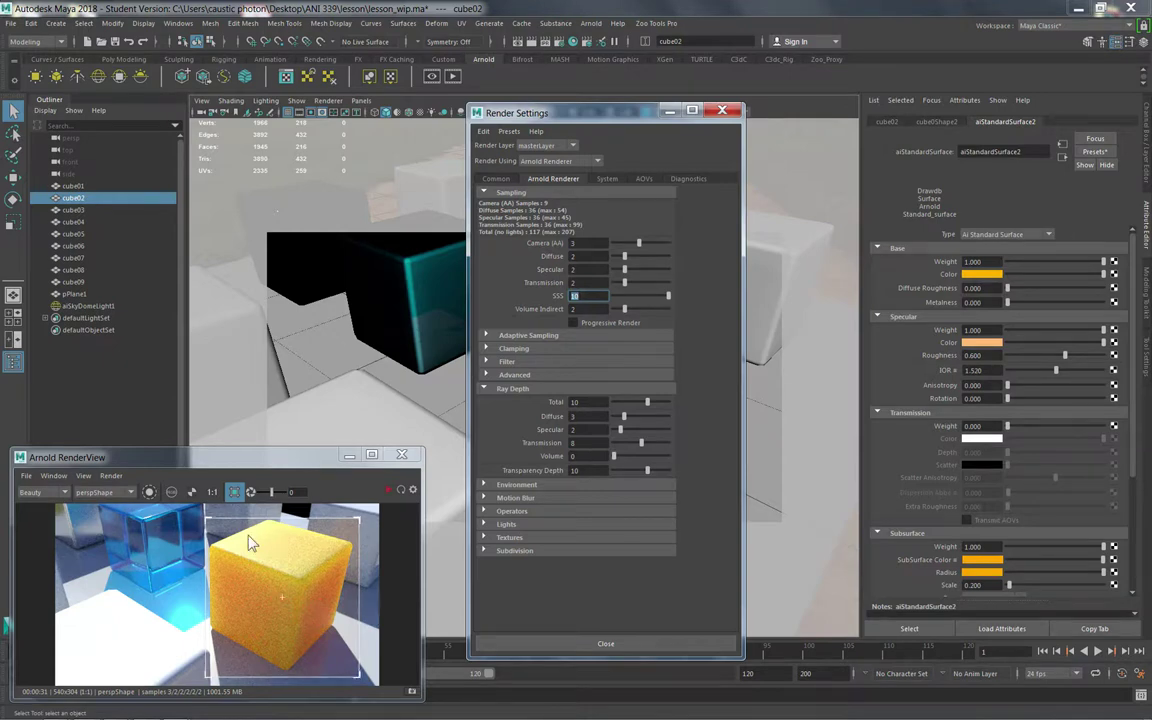
{"action": "left_click", "coordinate": [111, 475]}
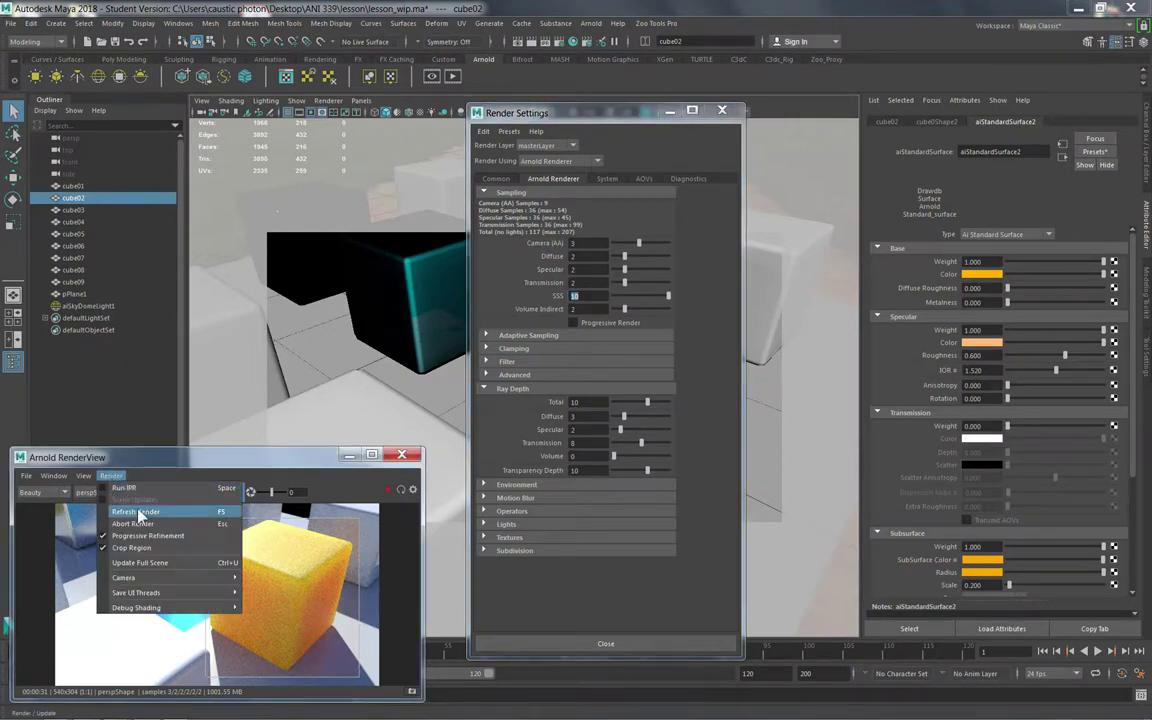
{"action": "left_click", "coordinate": [138, 512]}
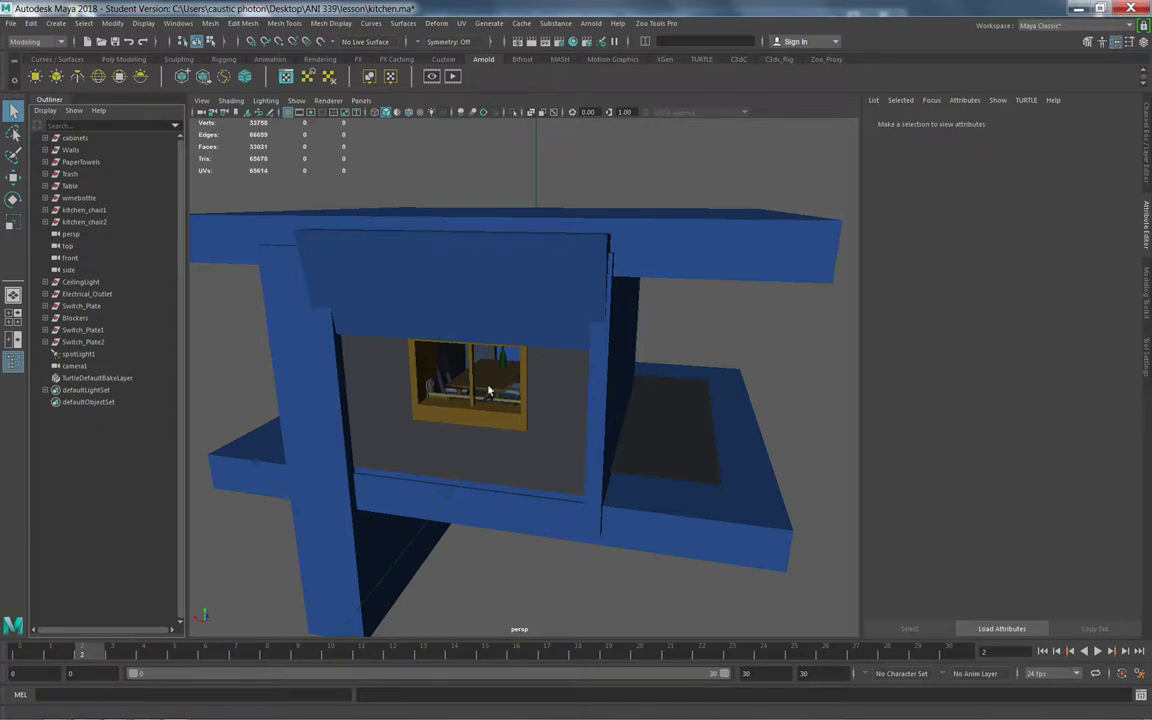
- Switch to the ANI339_Assignment04.doc brief in Word
{"action": "key", "text": "alt+Tab"}
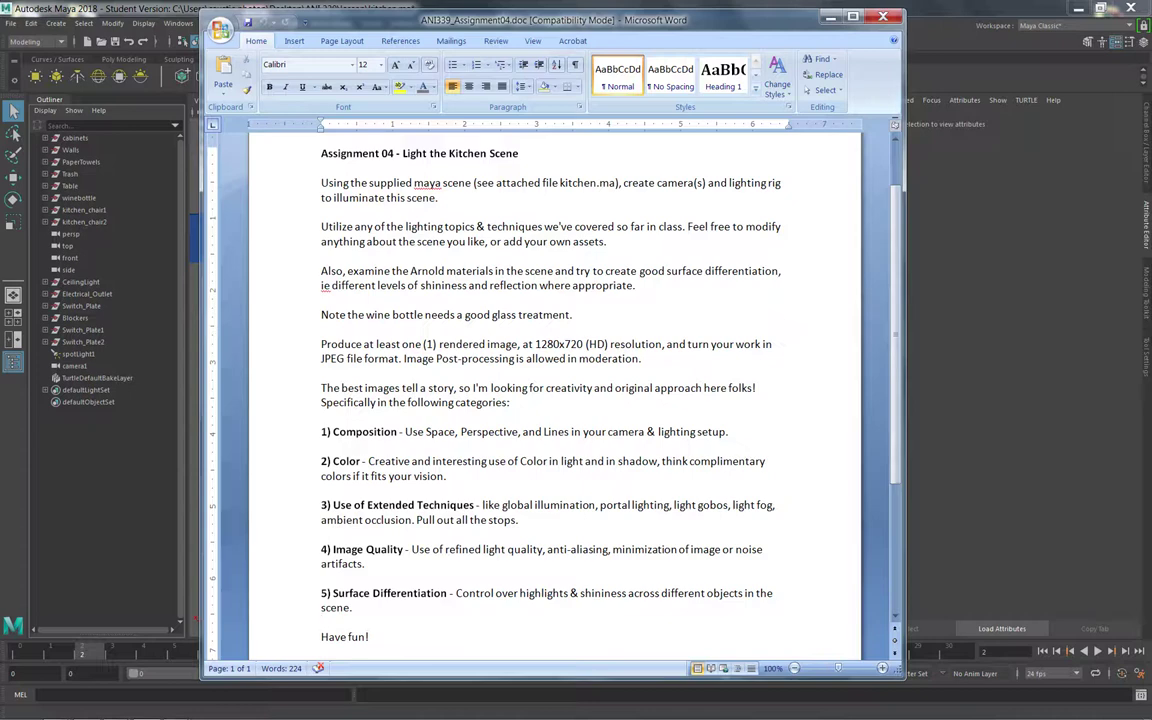
- Select the phrase 'surface differentiation' in the Arnold materials paragraph
{"action": "double_click", "coordinate": [684, 271]}
{"action": "left_click_drag", "start_coordinate": [684, 271], "coordinate": [777, 271]}
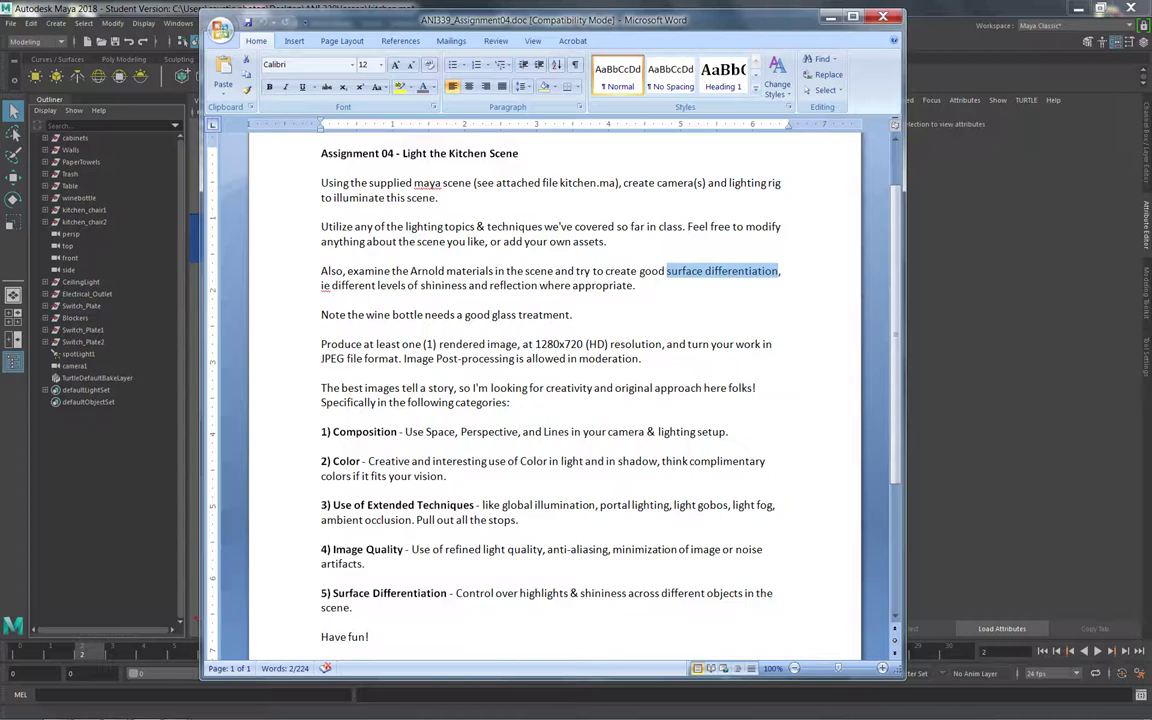
- Switch to IrfanView showing the kitchen.jpg reference render
{"action": "key", "text": "alt+Tab"}
{"action": "key", "text": "Tab"}
{"action": "key", "text": "Tab"}
{"action": "key", "text": "Tab"}
{"action": "key", "text": "Tab"}
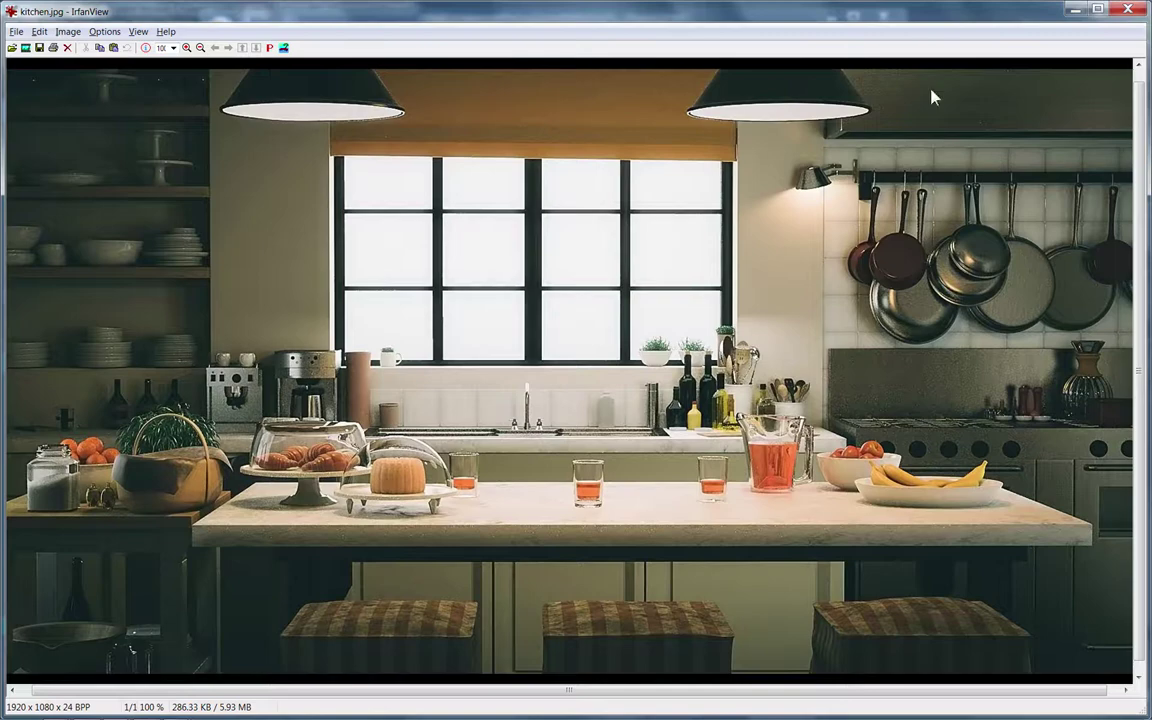
- Close the IrfanView reference image to return to the Word brief
{"action": "key", "text": "Escape"}
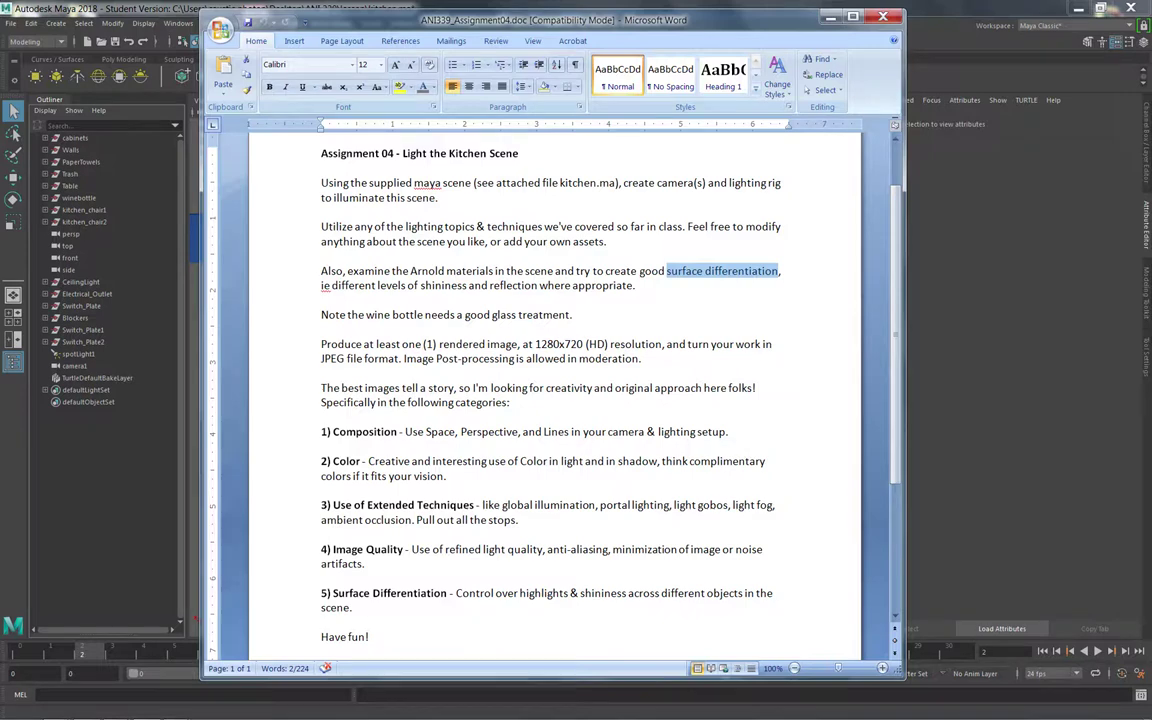
- Minimize Word and orbit the kitchen scene to view the sink, window and hanging lamp
{"action": "left_click", "coordinate": [829, 17]}
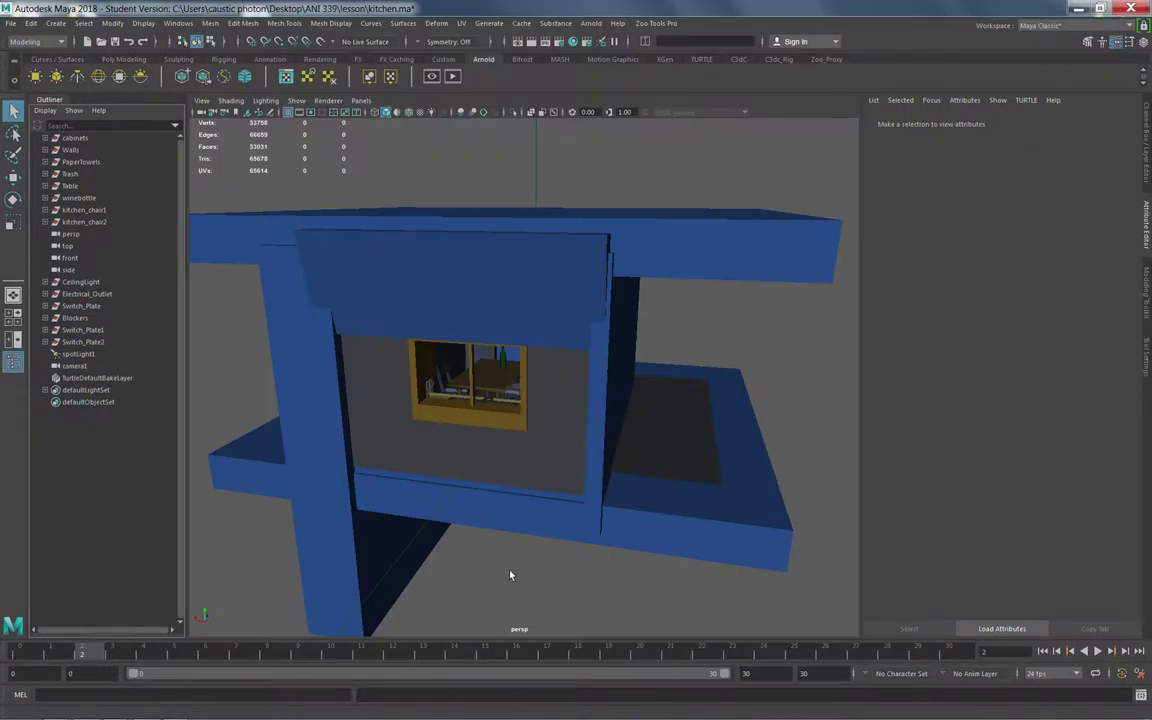
{"action": "left_click_drag", "start_coordinate": [631, 439], "coordinate": [440, 432], "text": "alt"}
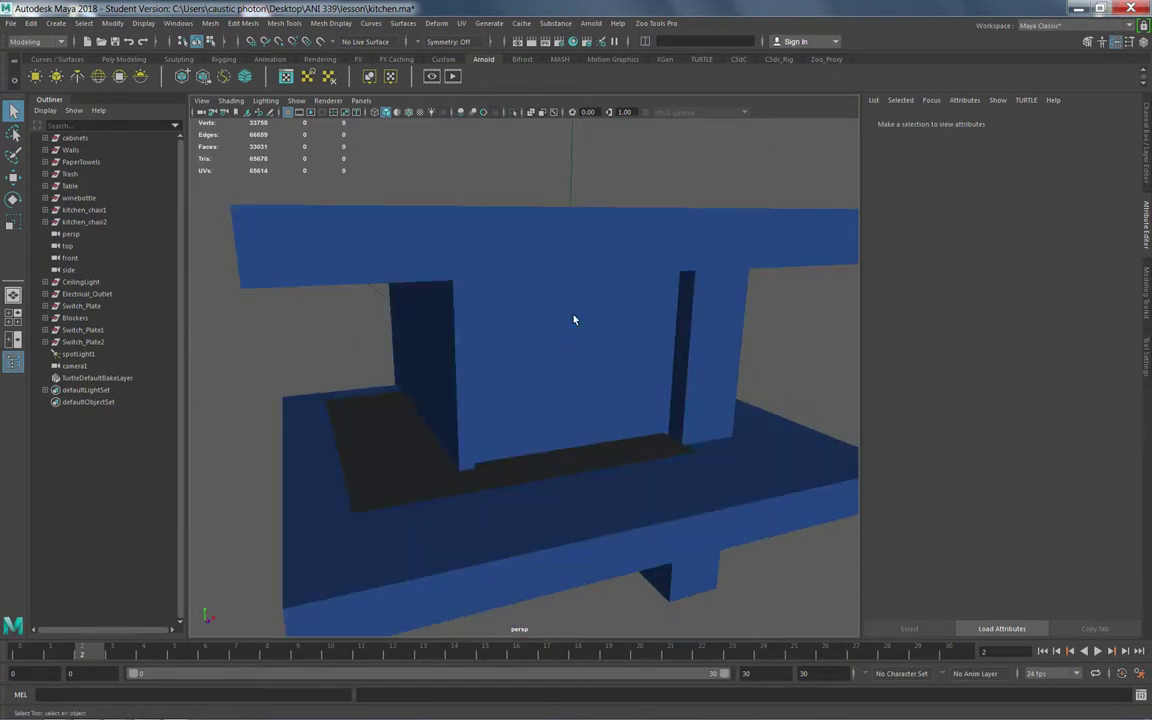
{"action": "right_click_drag", "start_coordinate": [573, 319], "coordinate": [545, 386], "text": "alt"}
{"action": "middle_click_drag", "start_coordinate": [545, 386], "coordinate": [615, 408], "text": "alt"}
{"action": "left_click_drag", "start_coordinate": [615, 408], "coordinate": [527, 221], "text": "alt"}
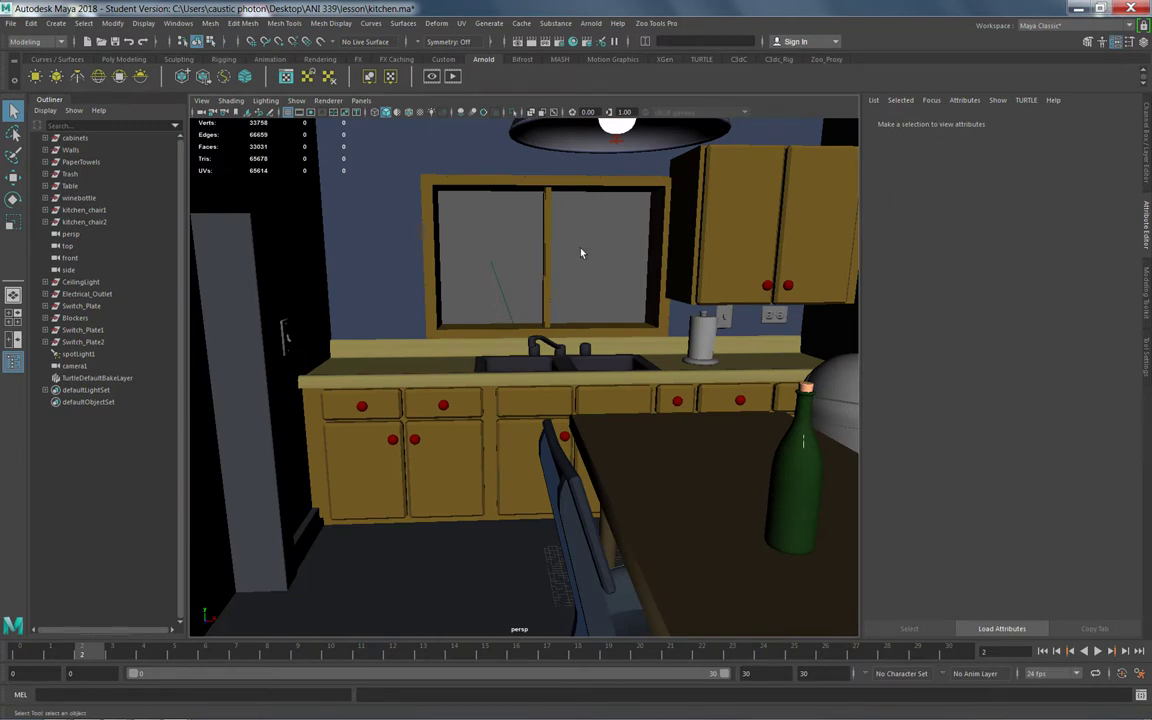
{"action": "left_click_drag", "start_coordinate": [545, 298], "coordinate": [615, 310], "text": "alt"}
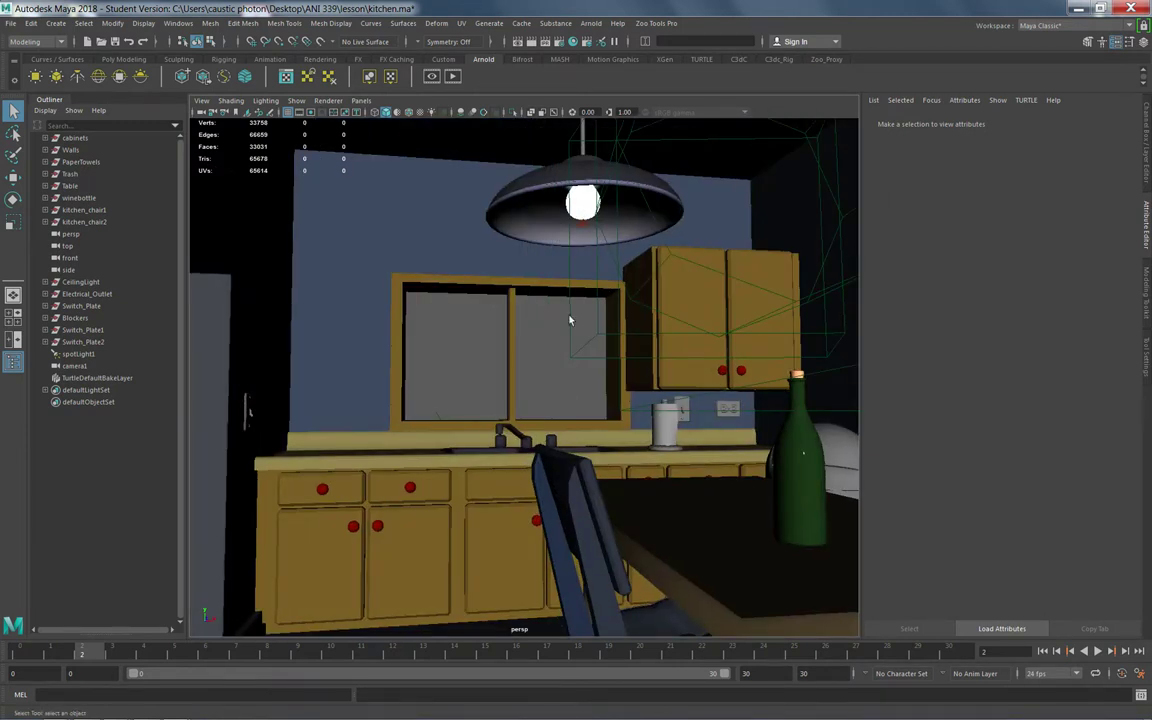
{"action": "left_click_drag", "start_coordinate": [582, 398], "coordinate": [489, 445], "text": "alt"}
{"action": "right_click_drag", "start_coordinate": [489, 445], "coordinate": [505, 380], "text": "alt"}
{"action": "left_click_drag", "start_coordinate": [505, 380], "coordinate": [470, 416], "text": "alt"}
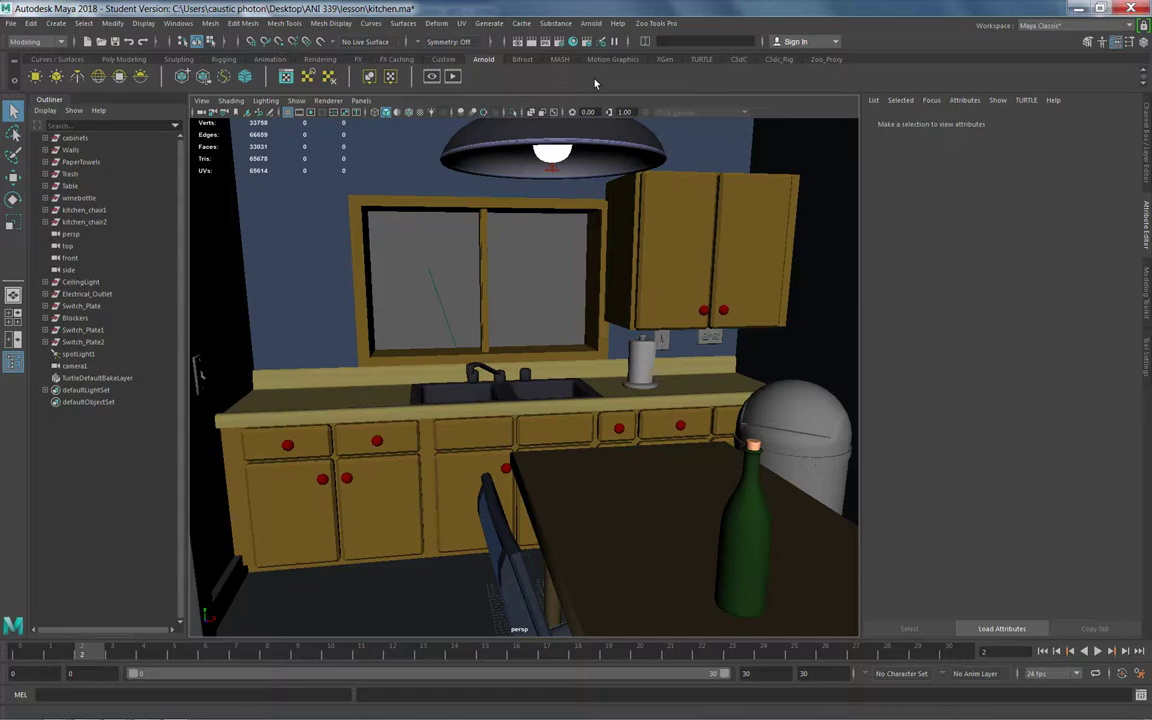
- Show the first student kitchen render full screen in IrfanView, zoomed in
{"action": "key", "text": "alt+Tab"}
{"action": "key", "text": "Return"}
{"action": "key", "text": "plus"}
{"action": "key", "text": "plus"}
{"action": "key", "text": "plus"}
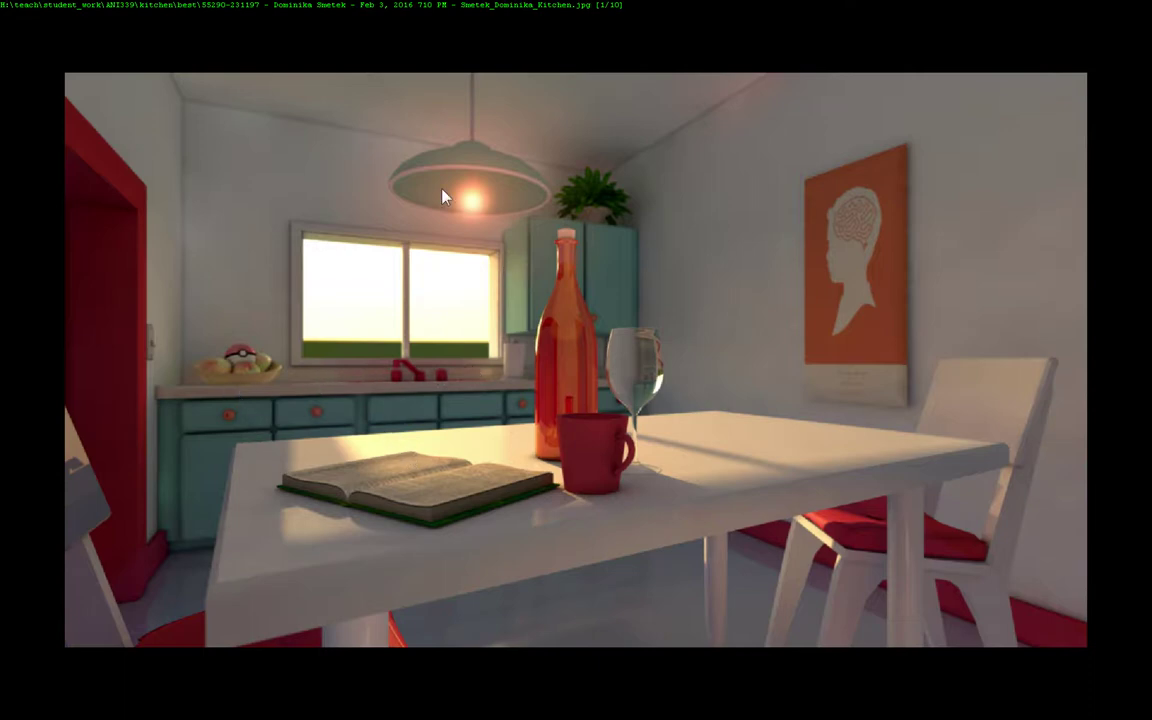
- Step to image 2/10, the purple-lit kitchen with red cups, pizza boxes and a wine bottle
{"action": "key", "text": "Right"}
{"action": "scroll", "coordinate": [520, 175], "scroll_direction": "up", "scroll_amount": 2}
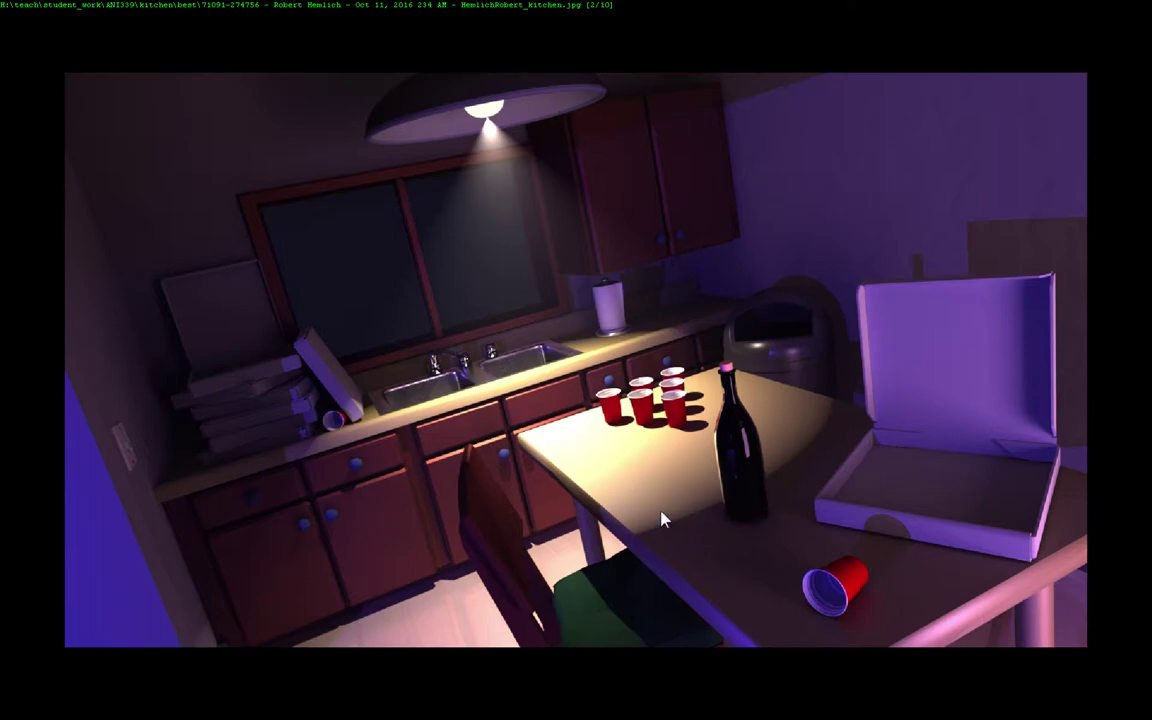
- Step to image 3/10, the sunset-lit red kitchen with an ocean view, wine bottle and glass
{"action": "key", "text": "Right"}
{"action": "scroll", "coordinate": [595, 522], "scroll_direction": "up", "scroll_amount": 2}
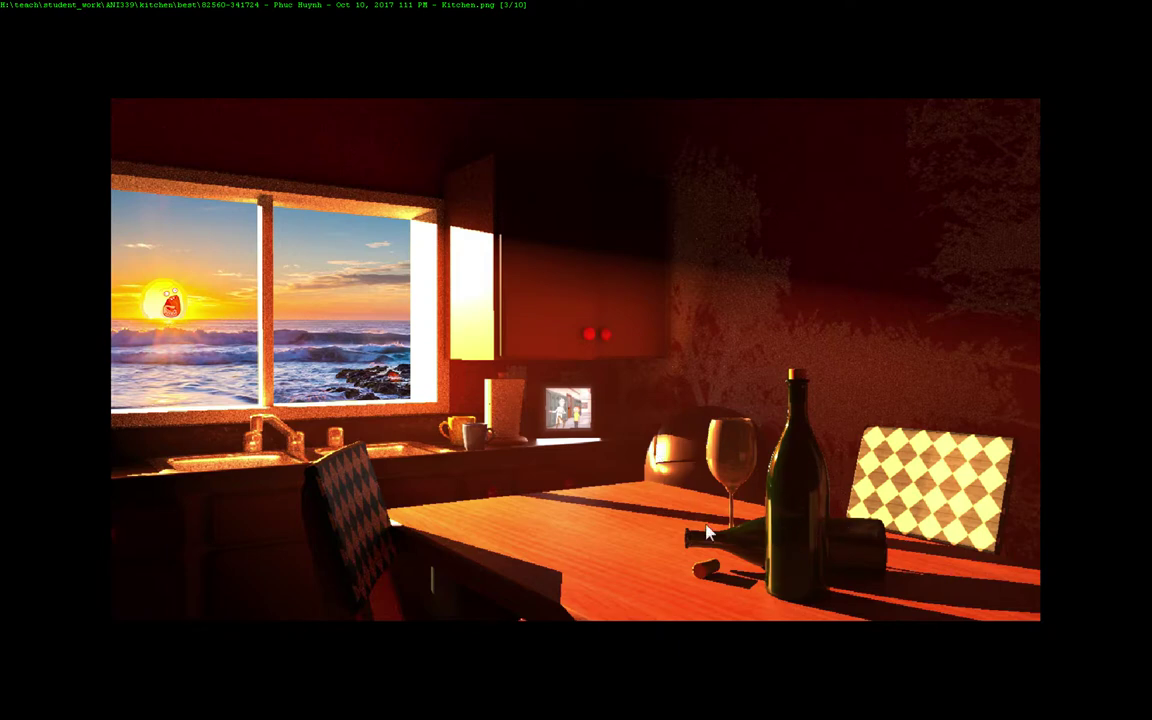
- Advance the slideshow to the fifth render, the box-headed figure slumped over a sunlit sink
{"action": "key", "text": "Right"}
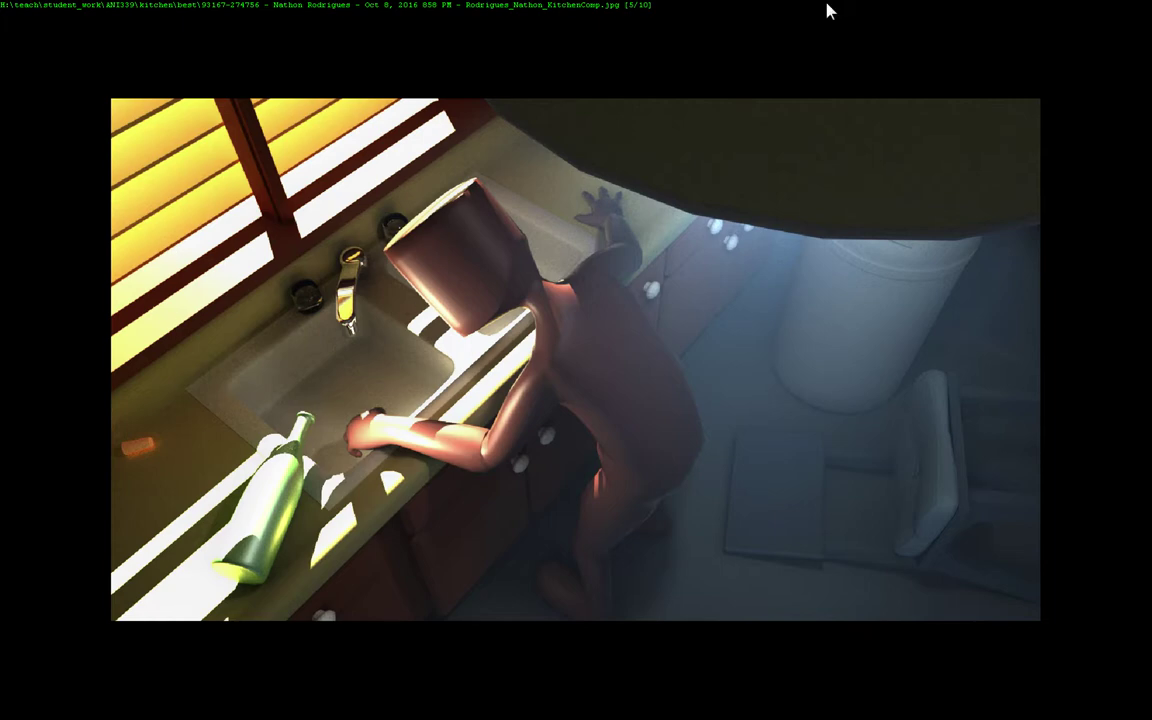
- Step forward two images to render 7/10, Final.jpg, the pink-sunset kitchen with a succulent
{"action": "key", "text": "Right"}
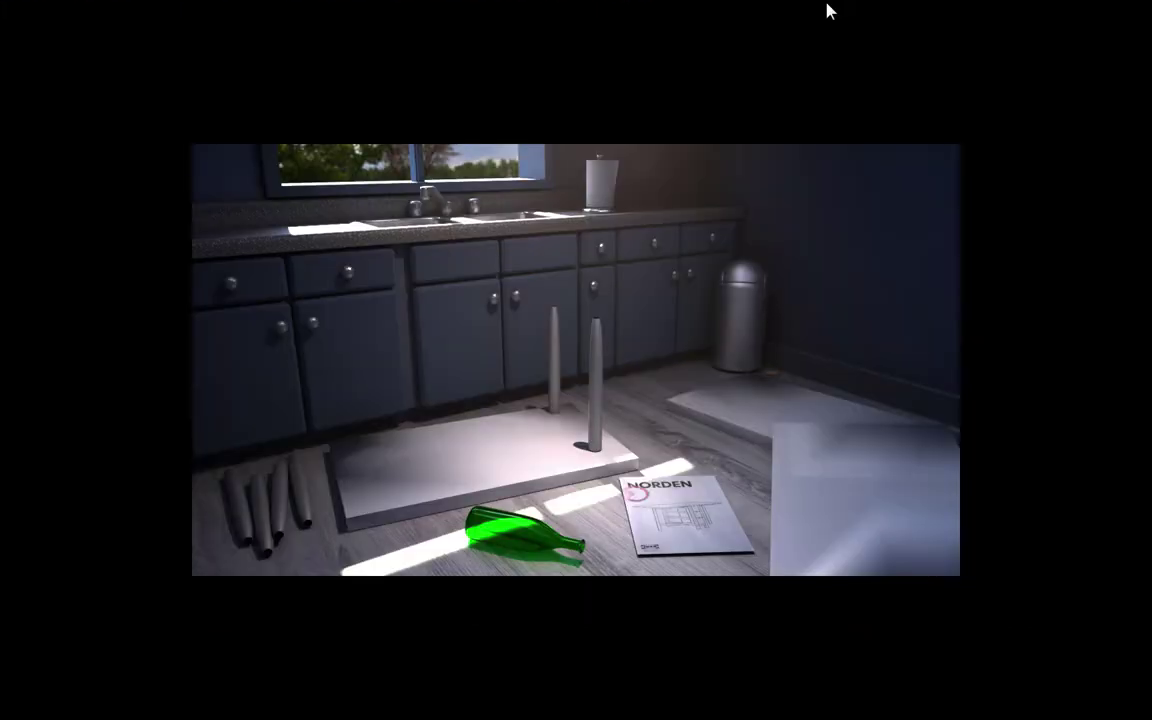
{"action": "key", "text": "Right"}
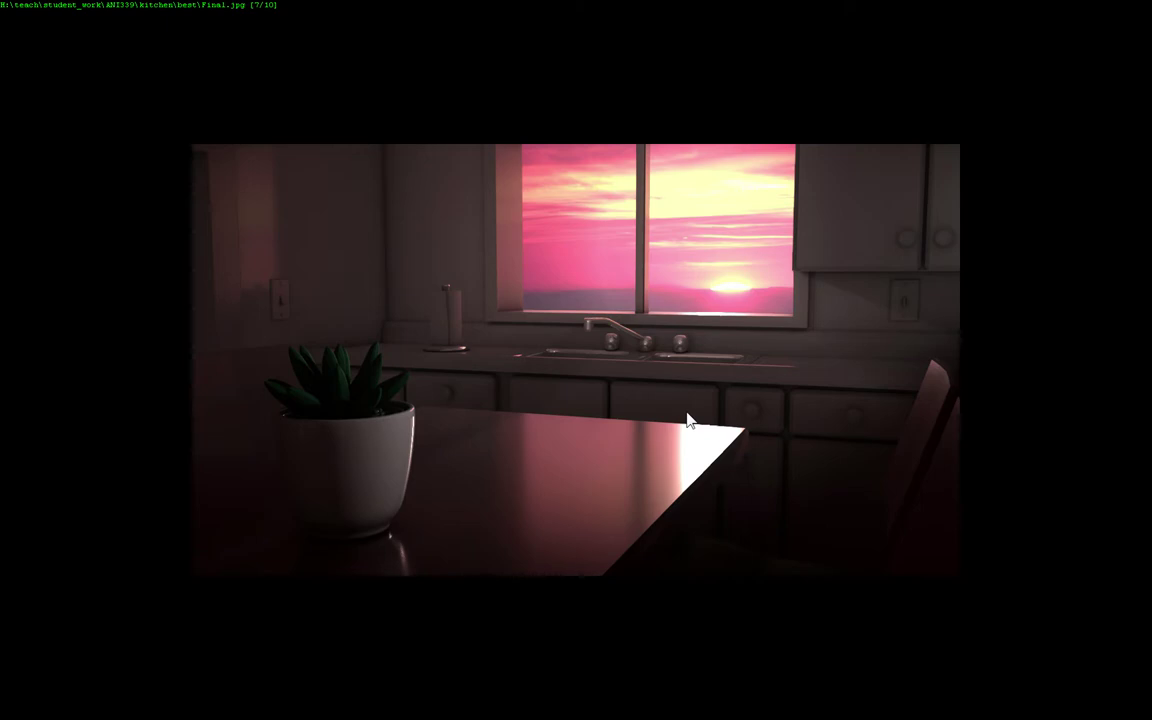
- Scroll ahead to image 8/10, the red kitchen with a figure holding a green bottle
{"action": "scroll", "coordinate": [688, 420], "scroll_direction": "up", "scroll_amount": 2}
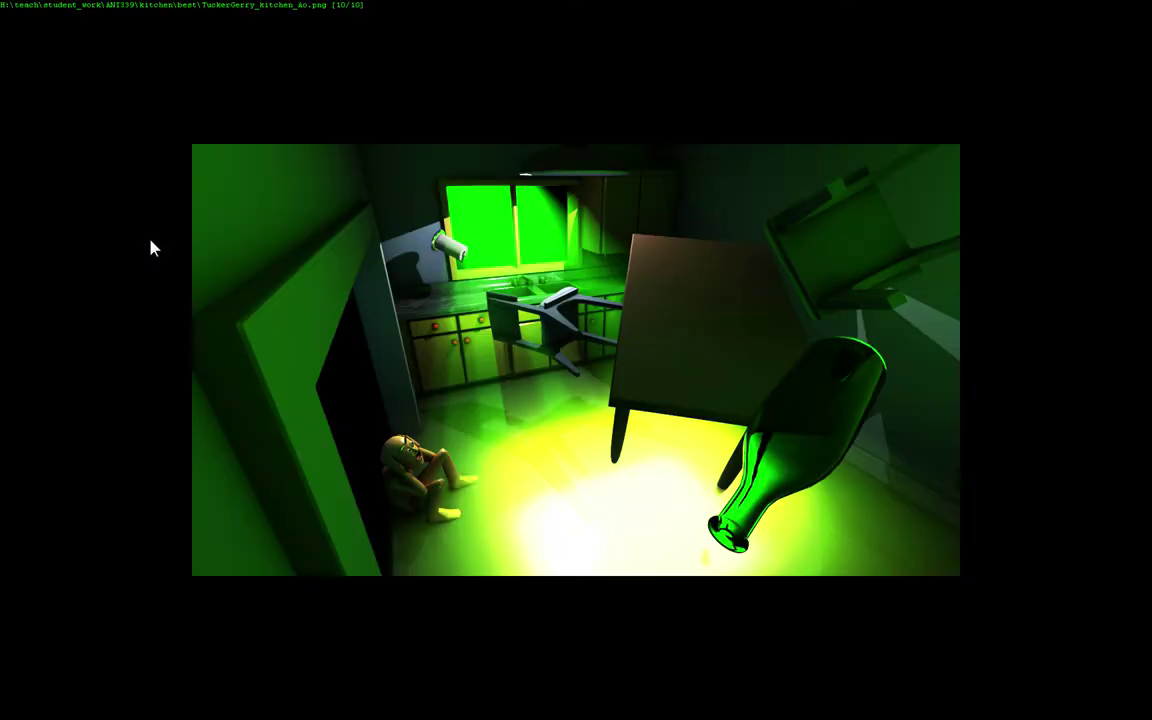
- Zoom into the green-lit render showing the crouching figure beside the giant bottle
{"action": "key", "text": "plus"}
{"action": "key", "text": "plus"}
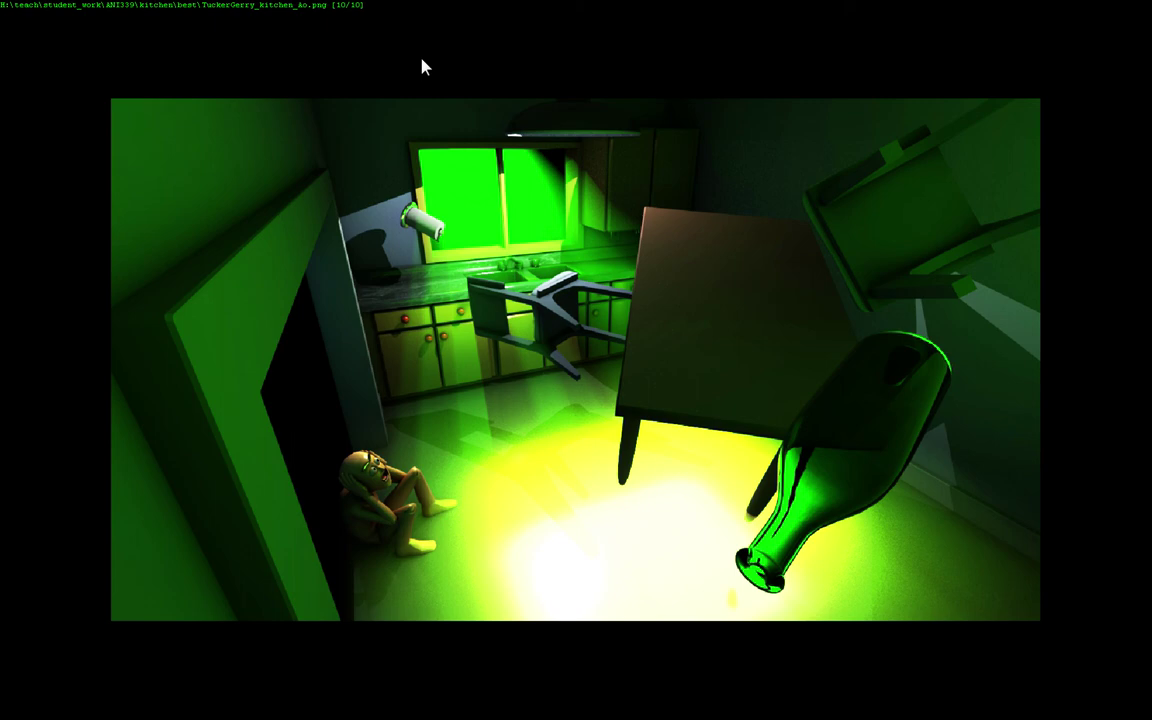
- Dismiss the end-of-folder prompt, exit full-screen viewing, and switch back to Maya
{"action": "key", "text": "space"}
{"action": "key", "text": "Return"}
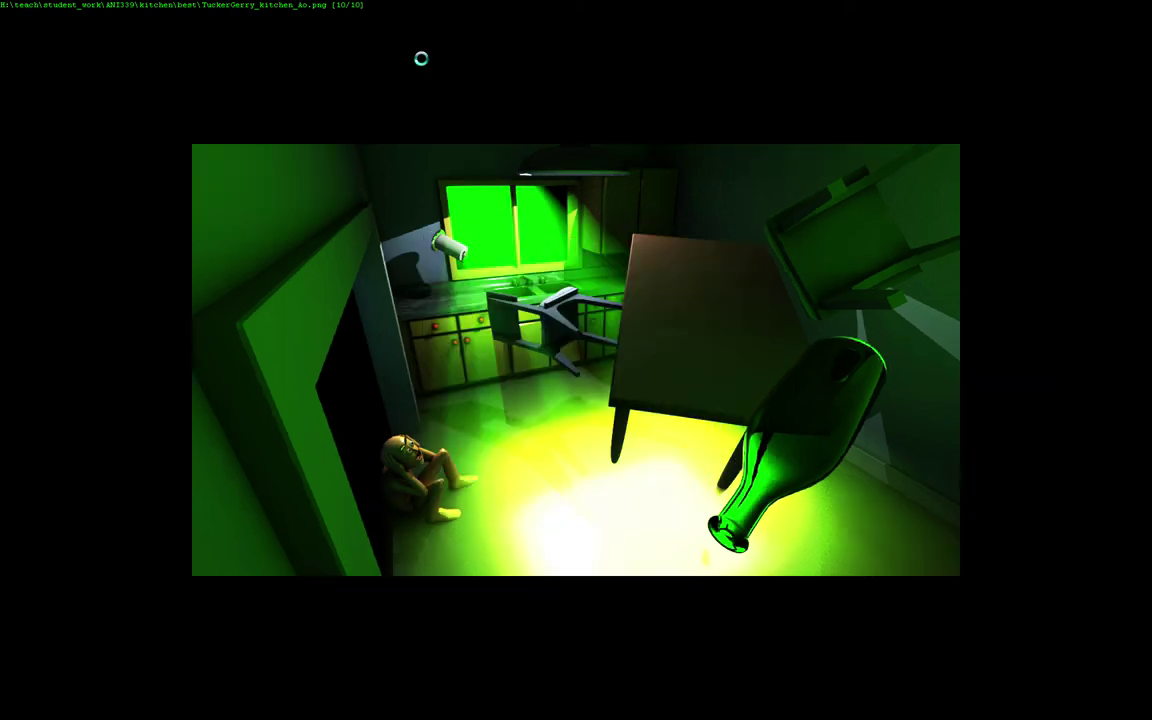
{"action": "key", "text": "Escape"}
{"action": "key", "text": "alt+Tab"}
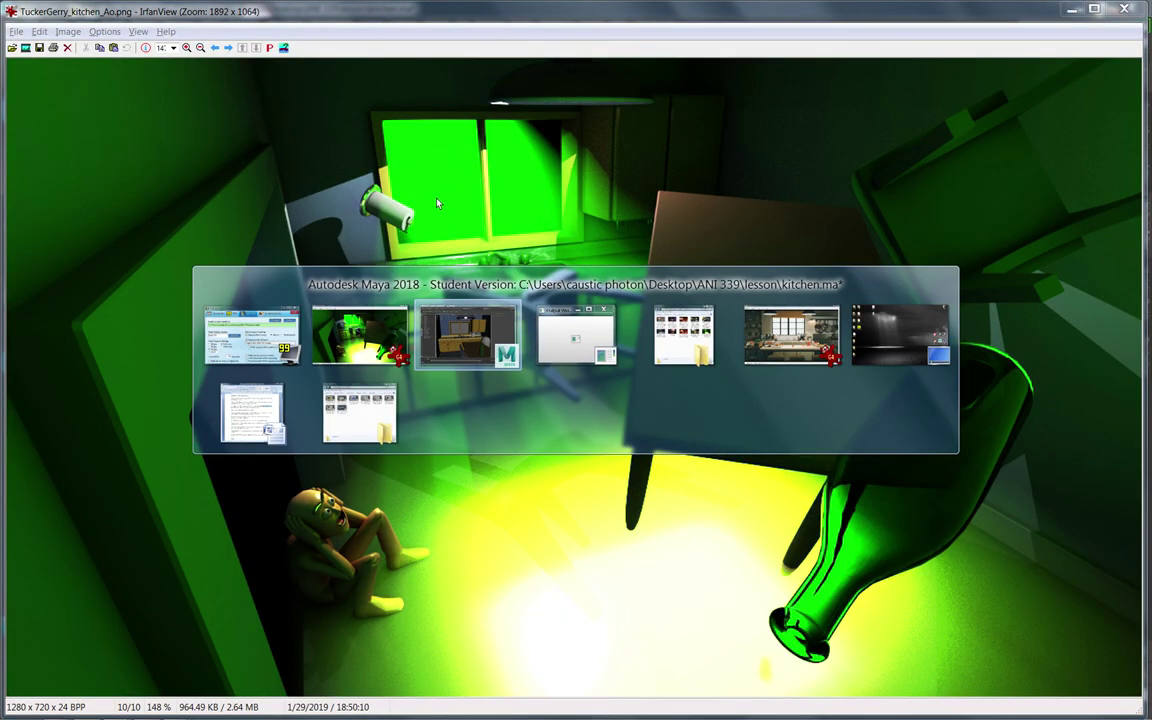